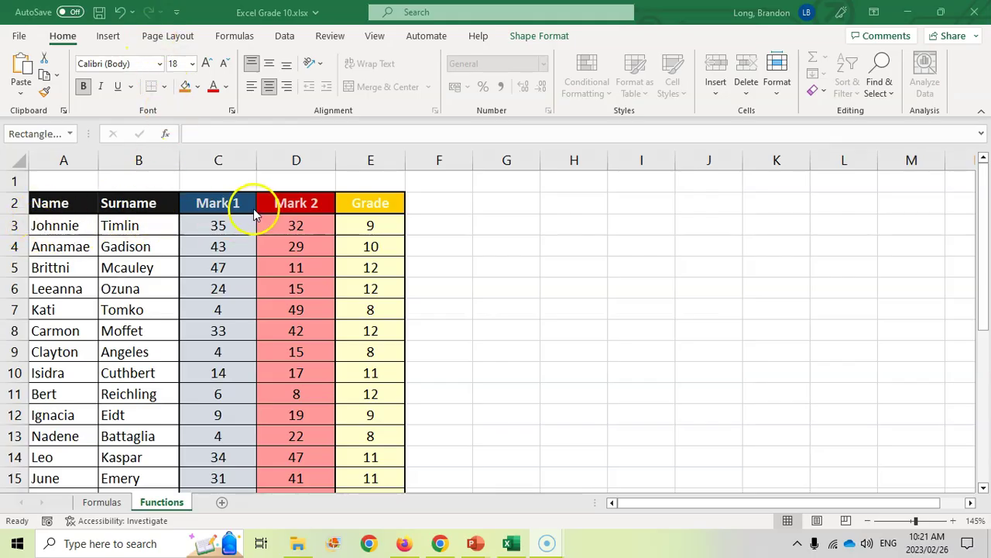
# - Begin a SUM function in cell C24, leaving its argument list open for the Mark 1 cells
pyautogui.scroll(-4, 333, 216)
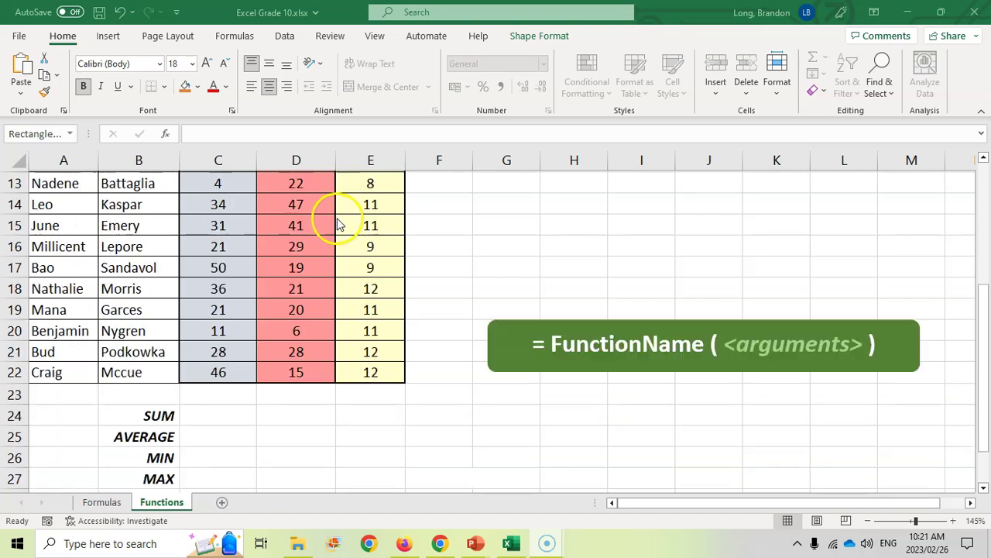
pyautogui.scroll(-1, 338, 225)
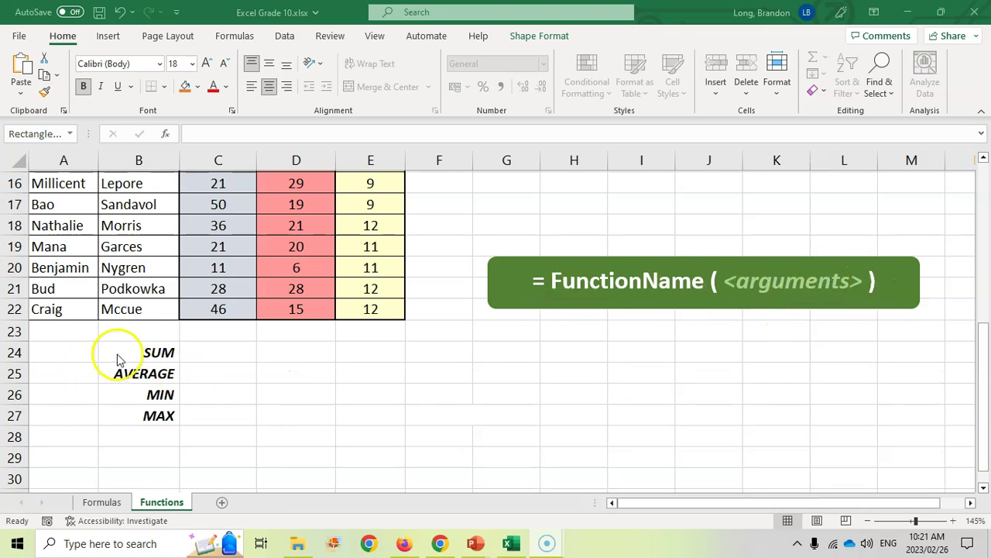
pyautogui.click(202, 353)
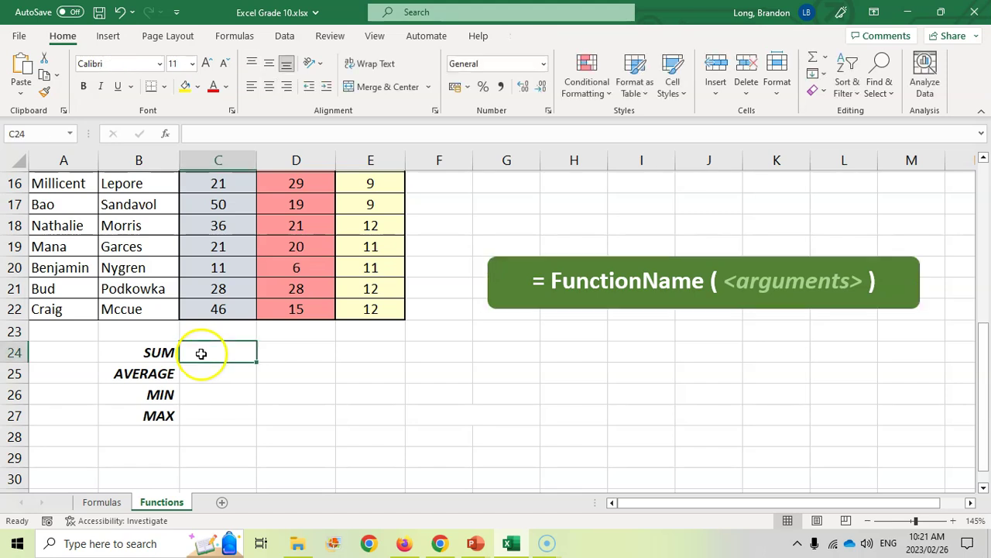
pyautogui.scroll(3, 222, 294)
pyautogui.scroll(2, 222, 294)
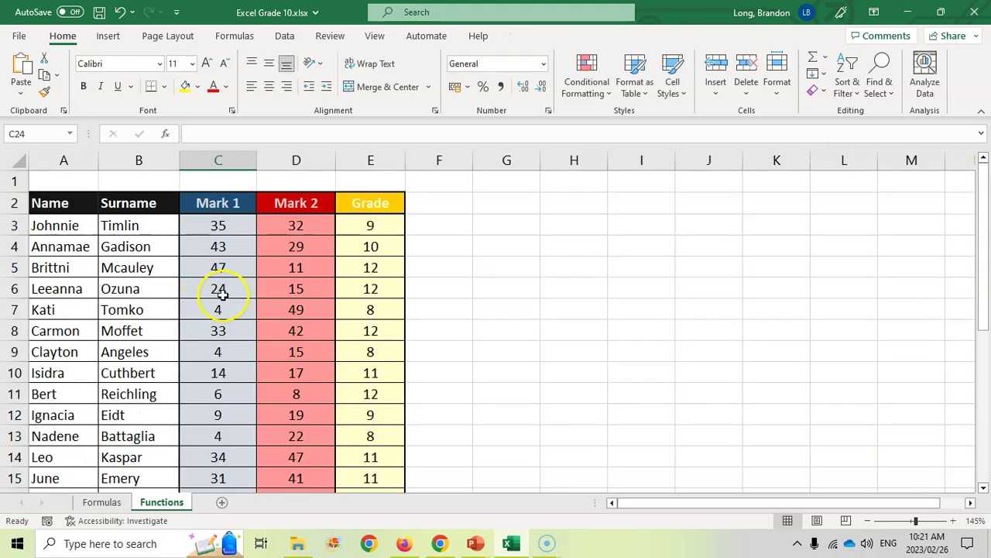
pyautogui.scroll(-5, 233, 272)
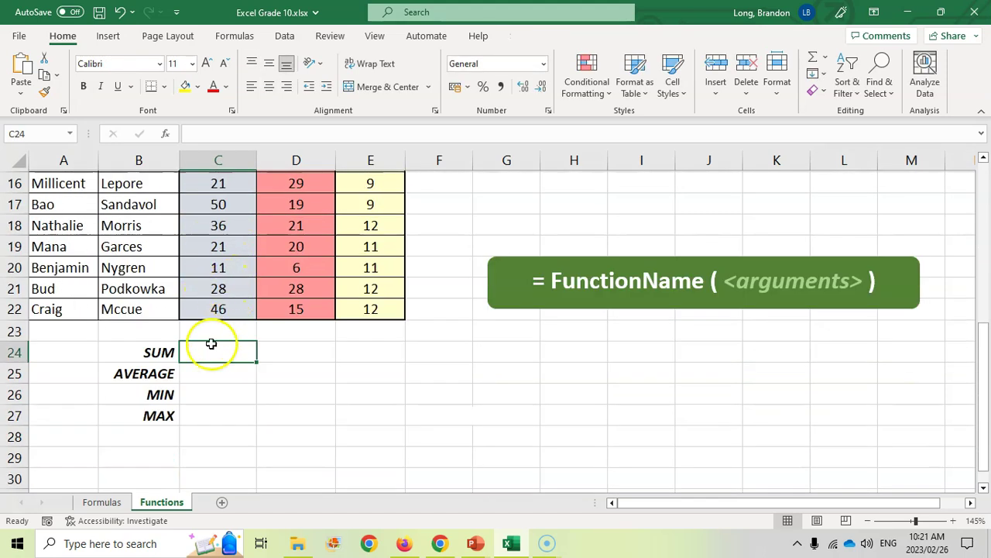
pyautogui.click(215, 137)
pyautogui.write('=')
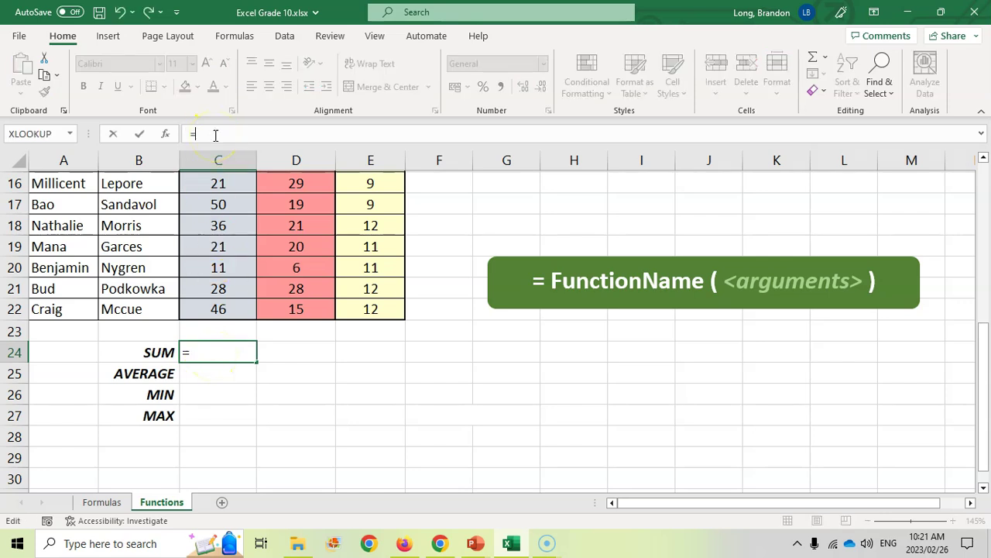
pyautogui.write('SUM')
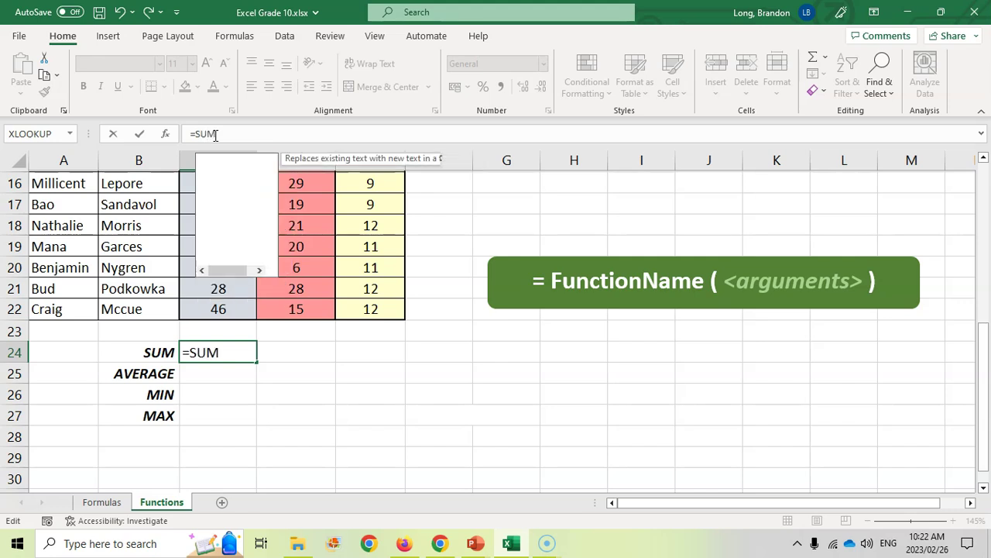
pyautogui.write('(')
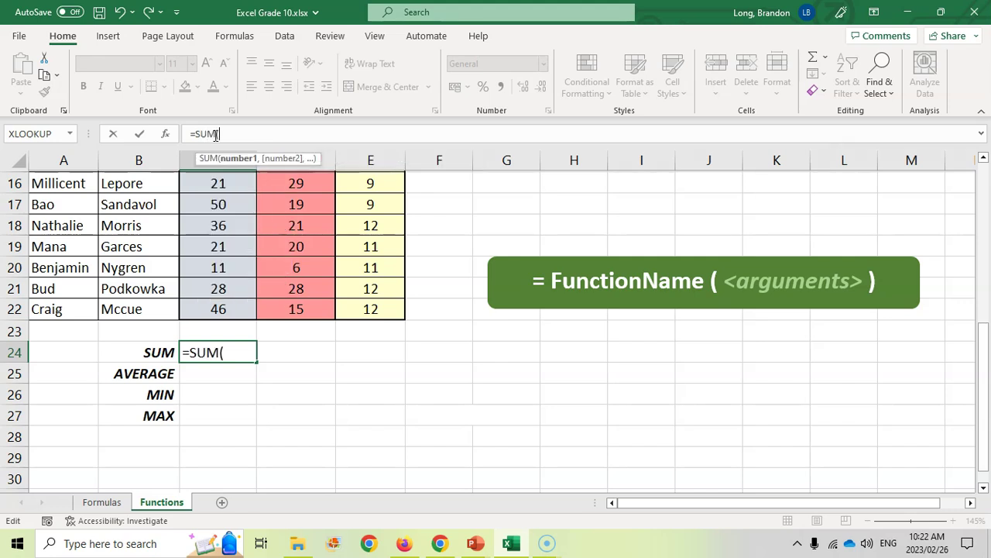
# - Add the Mark 1 cells C3, C4, C5, C6 and C7 to the SUM function as separate, comma-separated arguments
pyautogui.scroll(5, 229, 244)
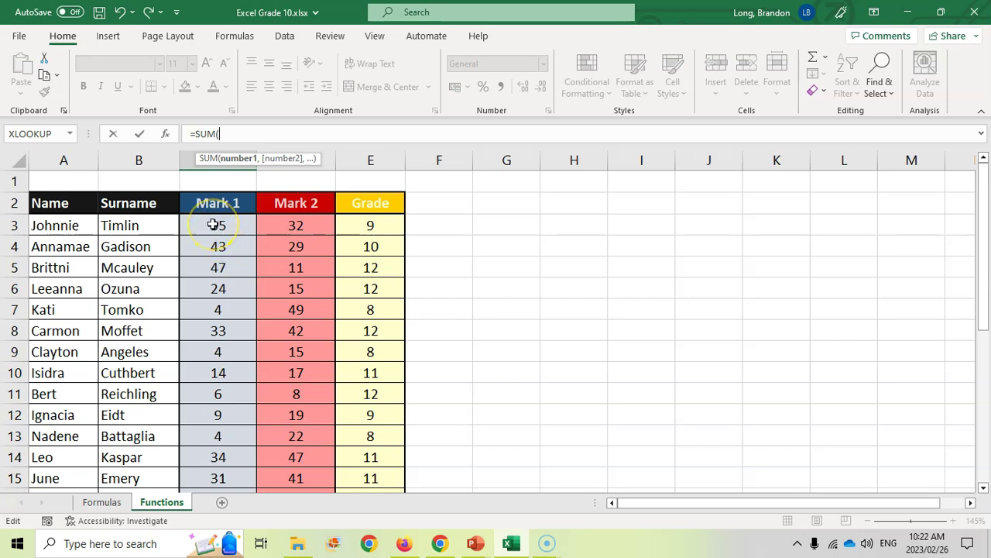
pyautogui.click(213, 225)
pyautogui.write(',')
pyautogui.click(218, 246)
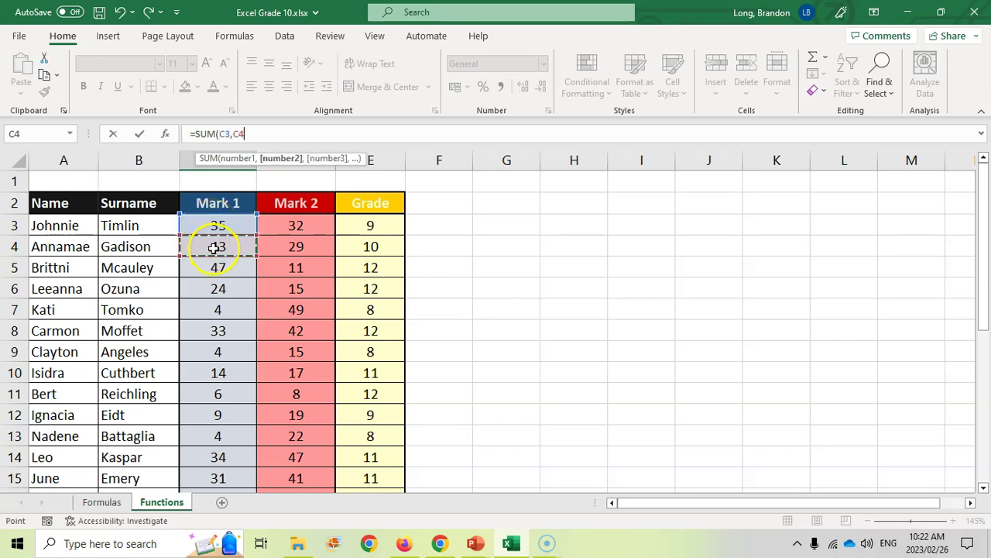
pyautogui.write(',')
pyautogui.click(225, 268)
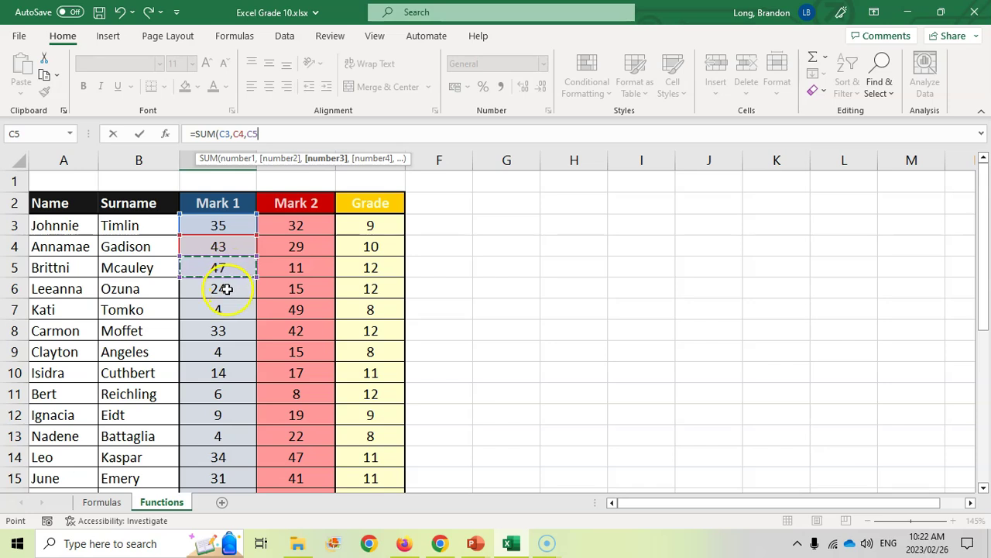
pyautogui.write(',')
pyautogui.click(225, 288)
pyautogui.write(',')
pyautogui.click(221, 311)
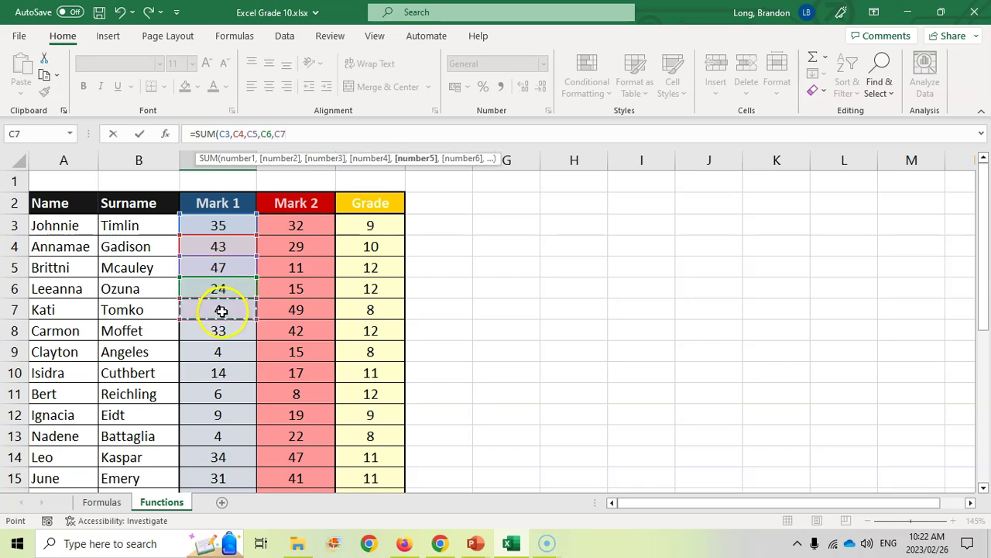
# - Replace the separate arguments with the range C3:C22 and complete the formula =SUM(C3:C22) in C24
pyautogui.moveTo(292, 133); pyautogui.dragTo(231, 135)
pyautogui.write(':')
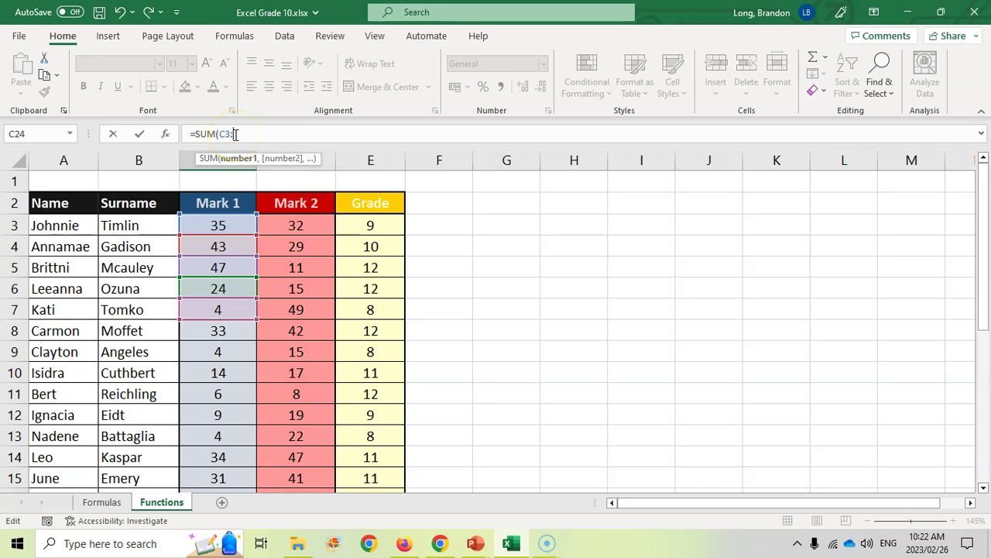
pyautogui.scroll(-5, 260, 227)
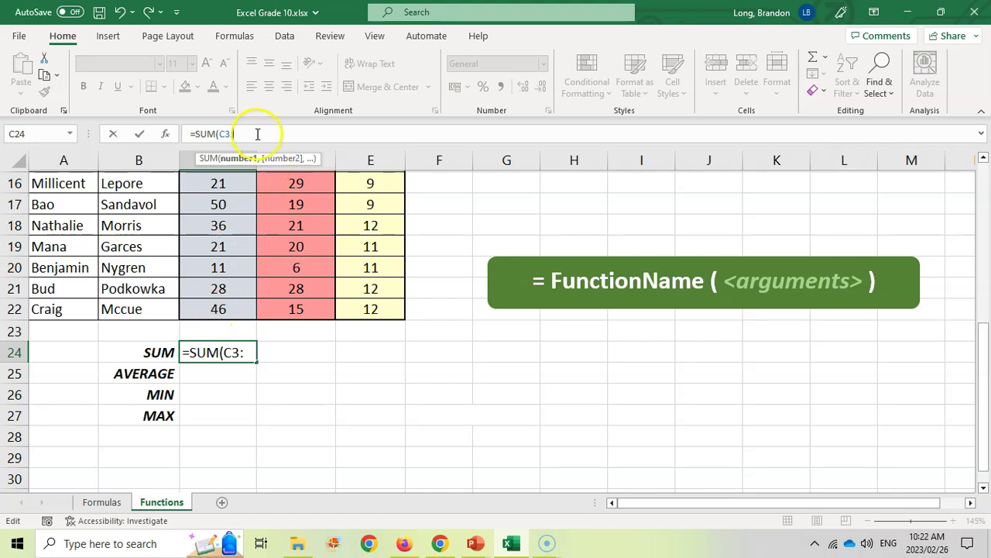
pyautogui.write('C22')
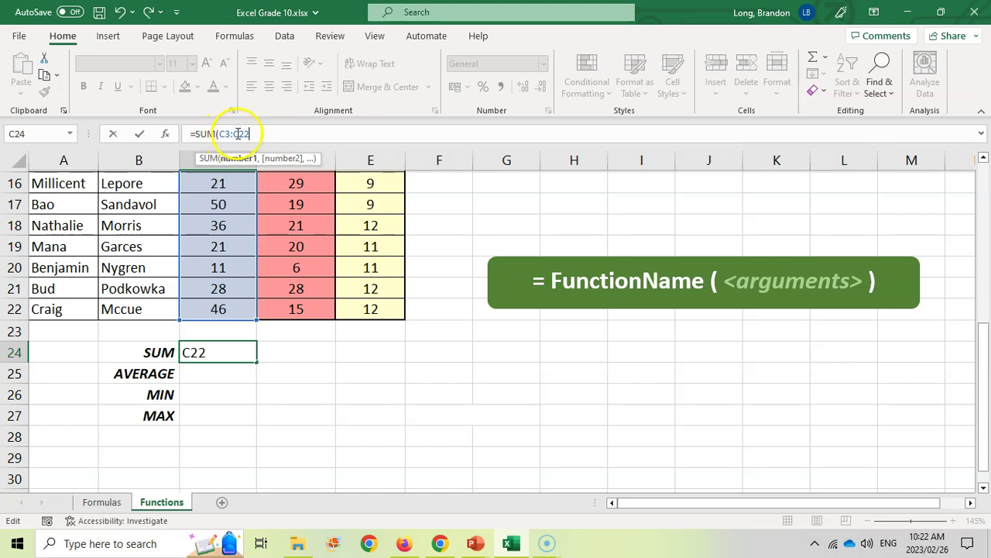
pyautogui.scroll(5, 241, 309)
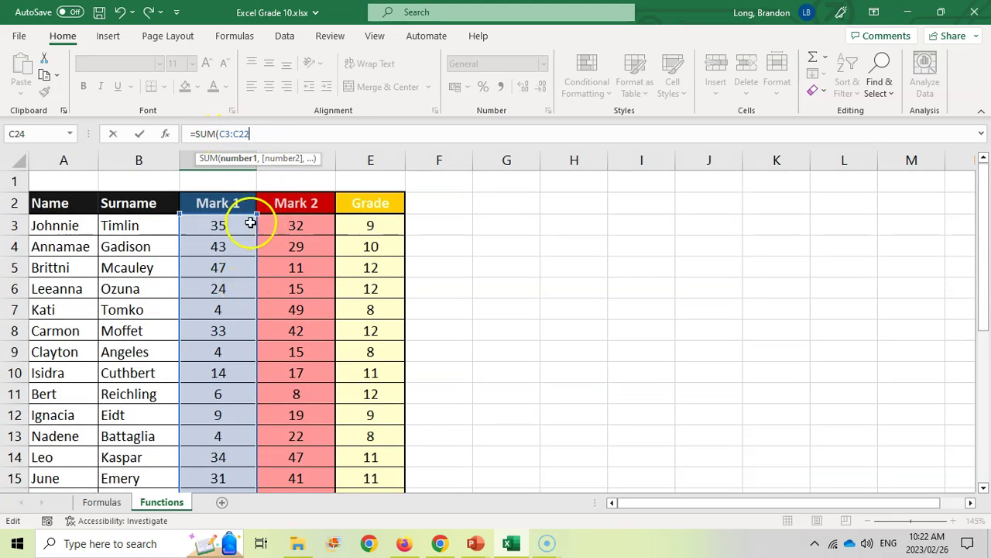
pyautogui.scroll(-3, 221, 247)
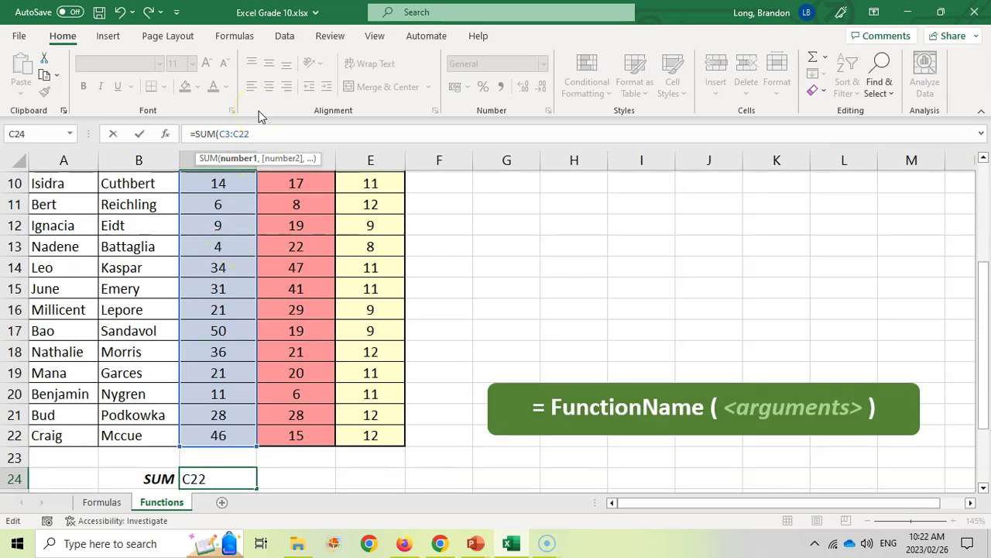
pyautogui.write(')')
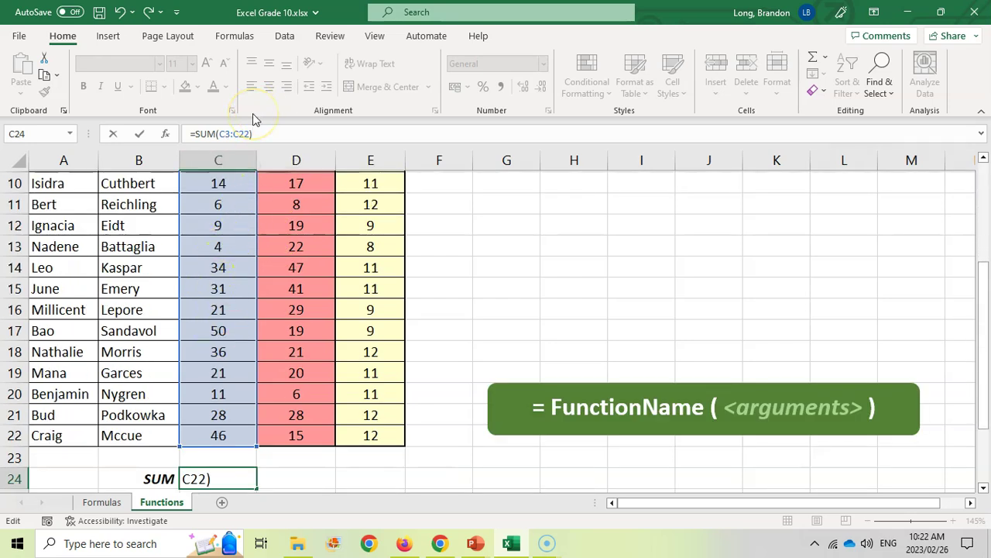
pyautogui.press('Return')
pyautogui.click(221, 455)
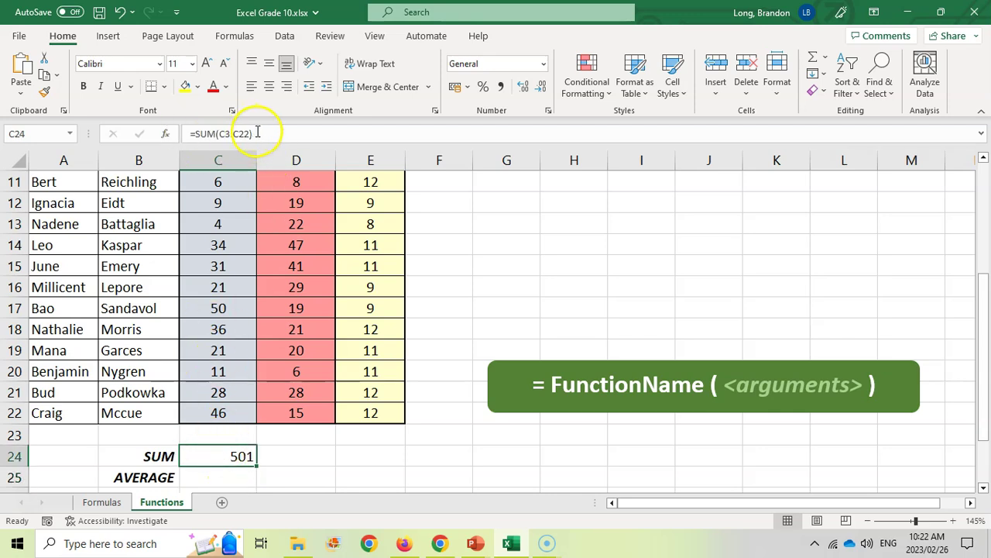
# - Clear the formula in C24 and re-enter it as =SUM(C3:C22), selecting the Mark 1 range directly in the sheet
pyautogui.moveTo(258, 133); pyautogui.dragTo(189, 133)
pyautogui.press('BackSpace')
pyautogui.write('=')
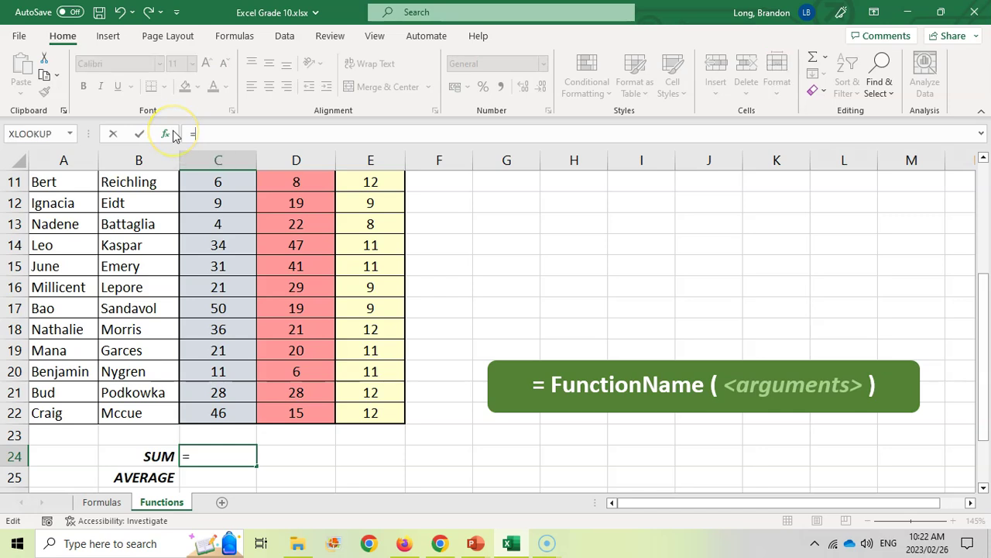
pyautogui.write('SUM(')
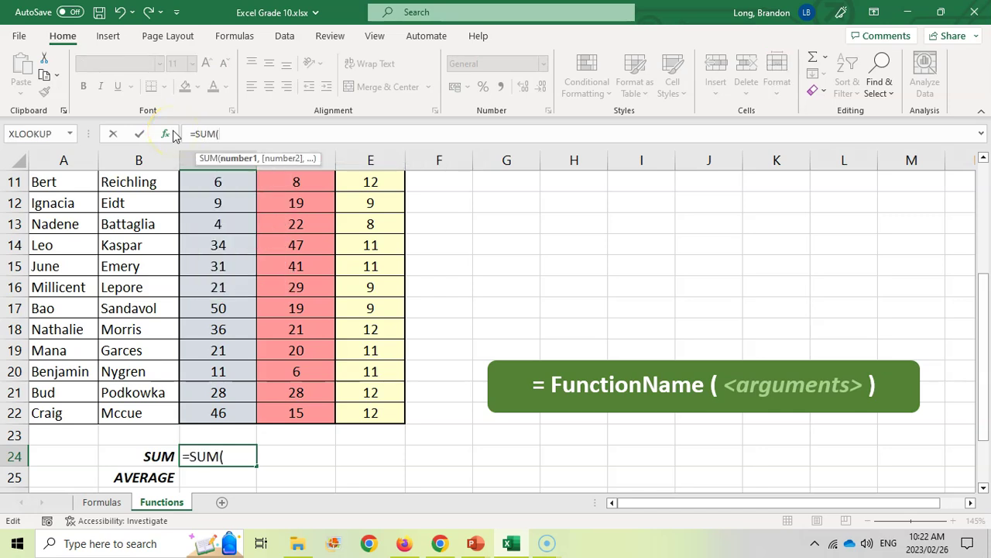
pyautogui.scroll(3, 232, 281)
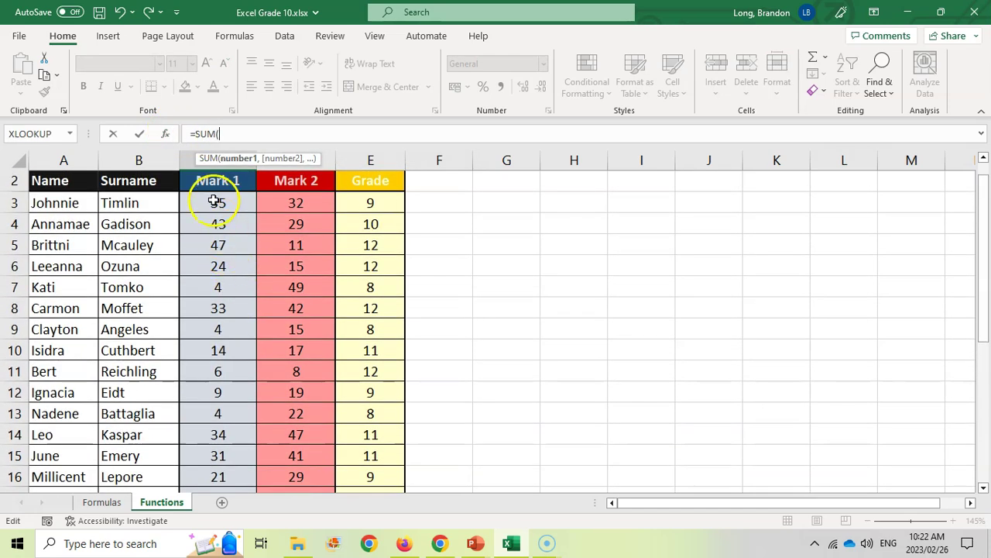
pyautogui.moveTo(213, 200); pyautogui.dragTo(217, 454)
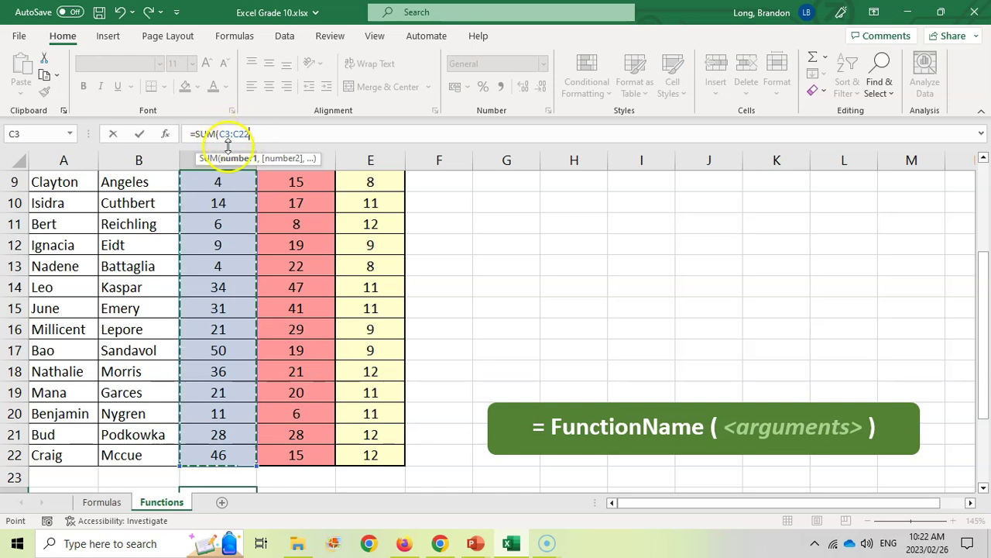
pyautogui.click(281, 135)
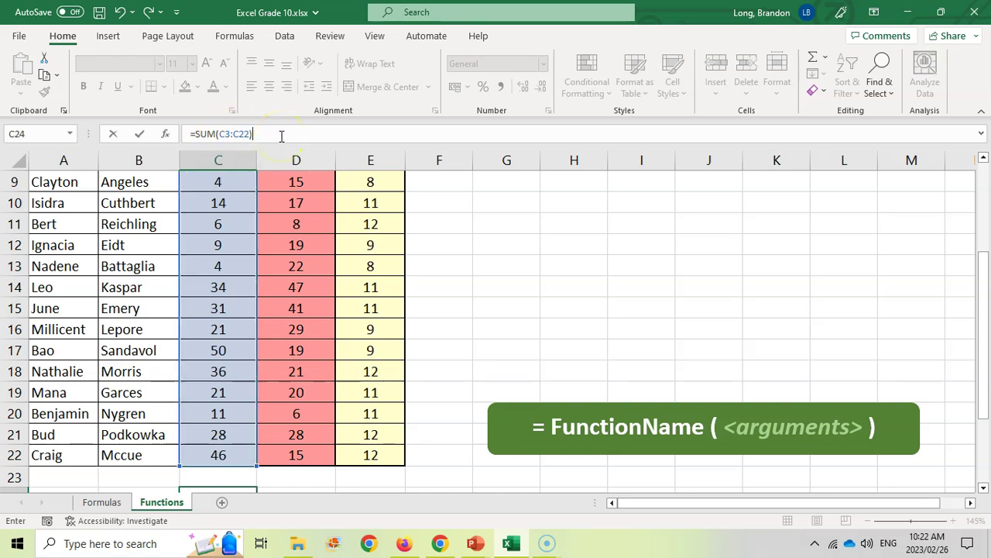
pyautogui.press('Return')
# - Fill the SUM formula from C24 across to D24 and check which cell range the copied formula uses
pyautogui.click(242, 454)
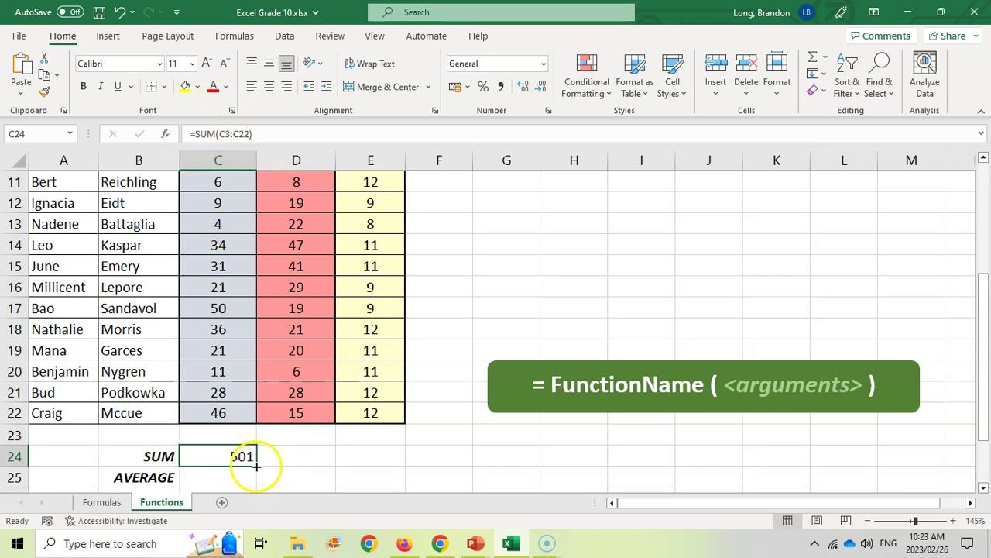
pyautogui.moveTo(256, 465); pyautogui.dragTo(314, 460)
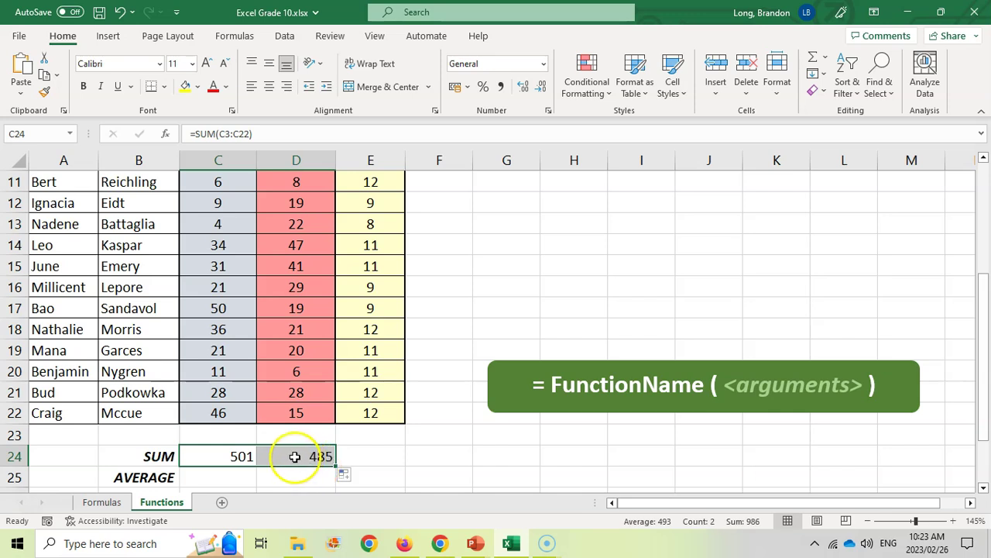
pyautogui.click(295, 457)
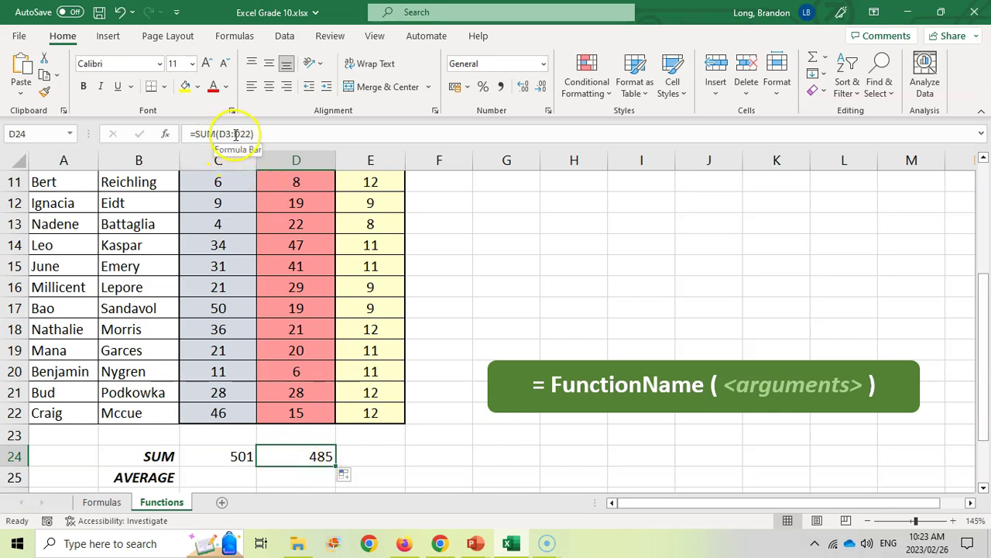
pyautogui.click(281, 134)
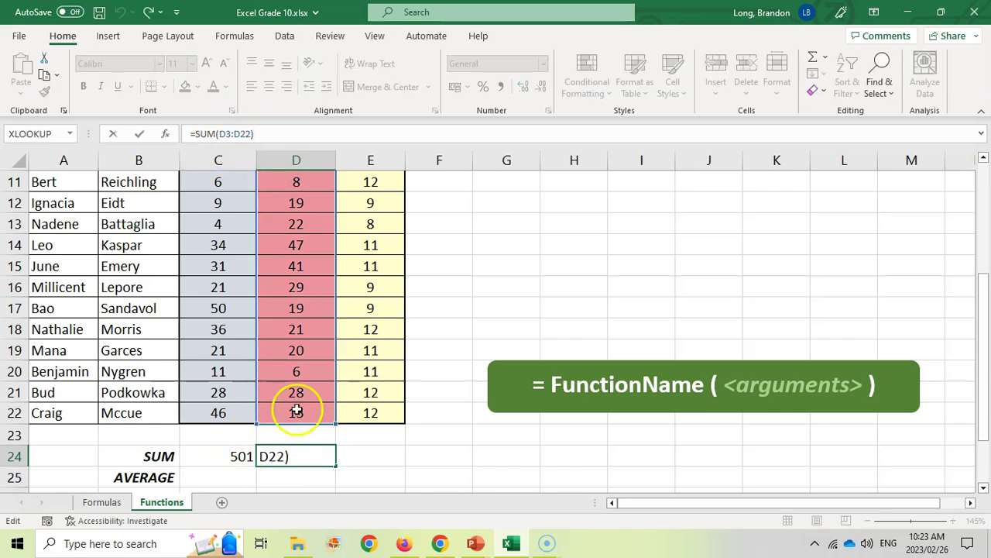
pyautogui.scroll(3, 301, 395)
pyautogui.scroll(-6, 290, 373)
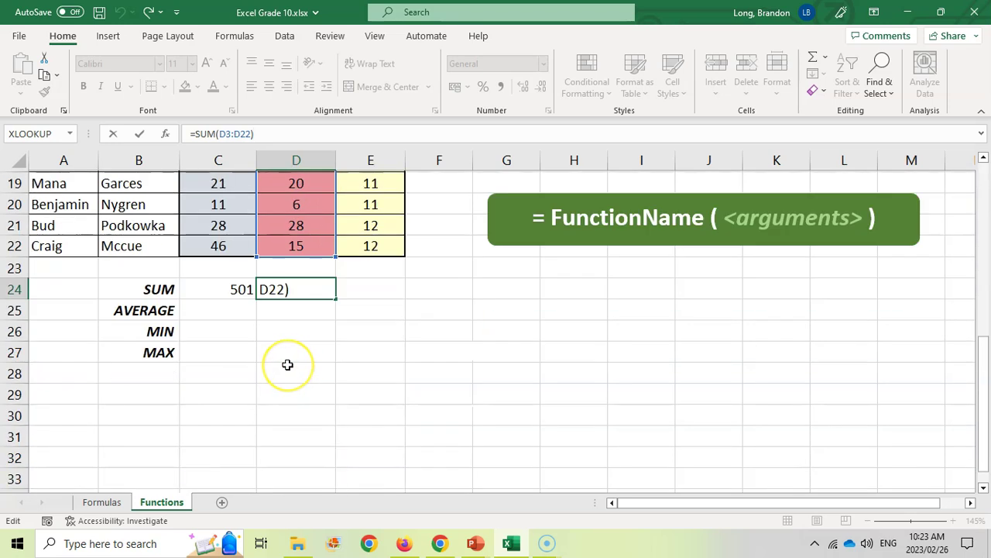
pyautogui.press('Return')
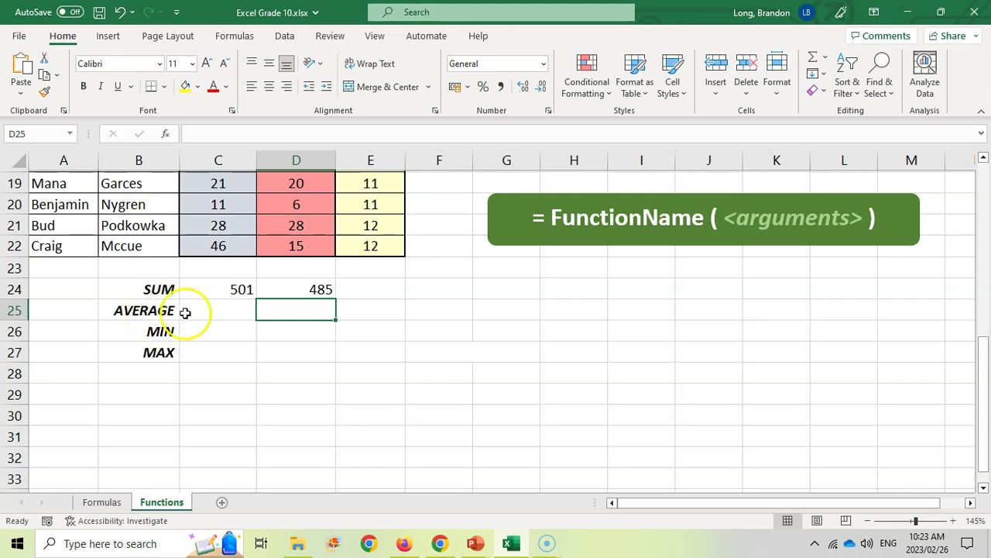
# - Enter =AVERAGE(C3:C22) in C25 for the Mark 1 column and fill it across to D25 for Mark 2
pyautogui.scroll(4, 193, 310)
pyautogui.scroll(-4, 205, 357)
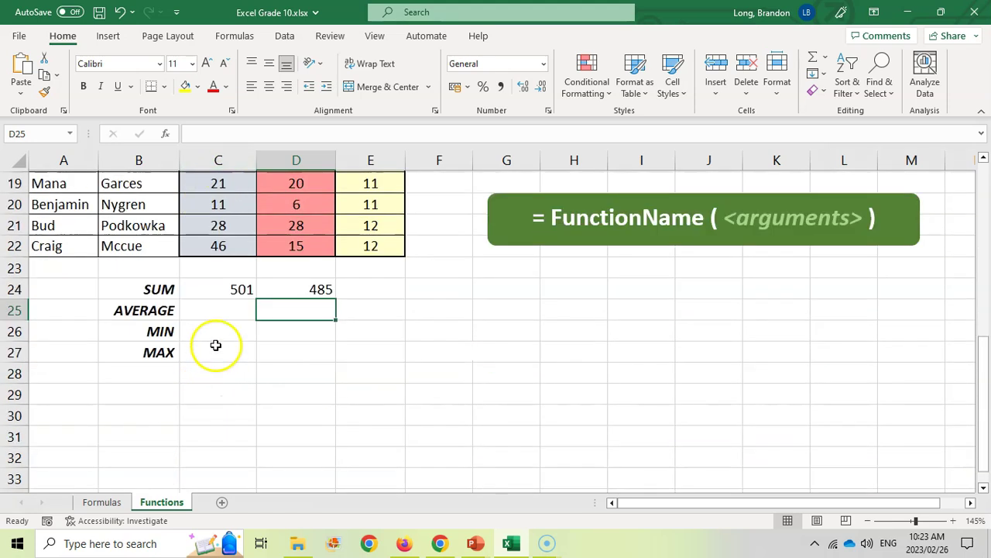
pyautogui.click(221, 308)
pyautogui.write('=AVER')
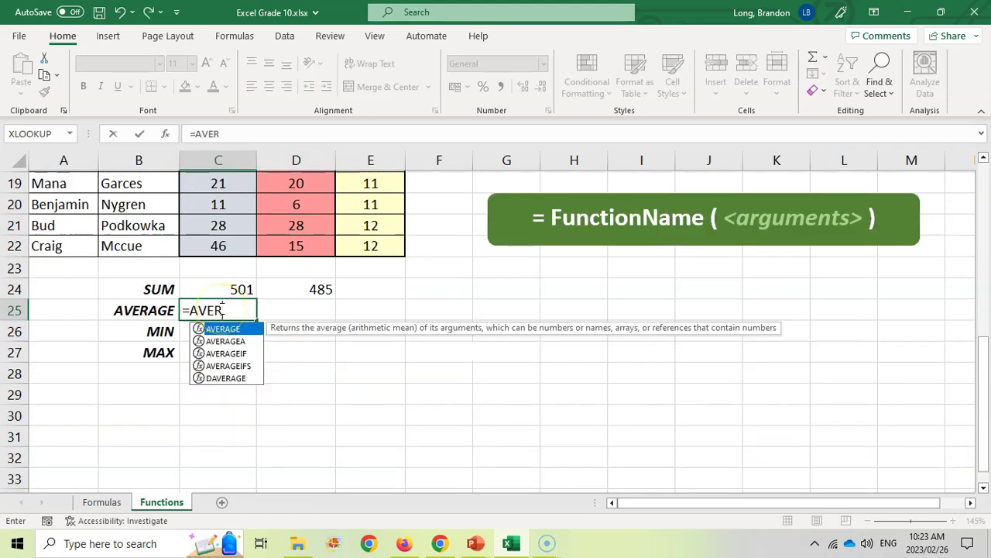
pyautogui.write('AGE(')
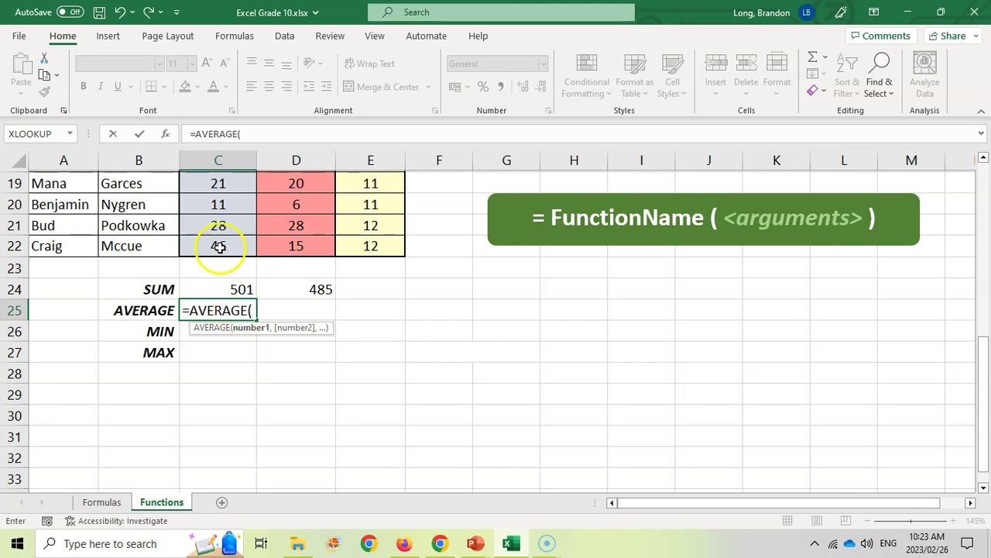
pyautogui.moveTo(218, 246); pyautogui.dragTo(223, 222)
pyautogui.press('Return')
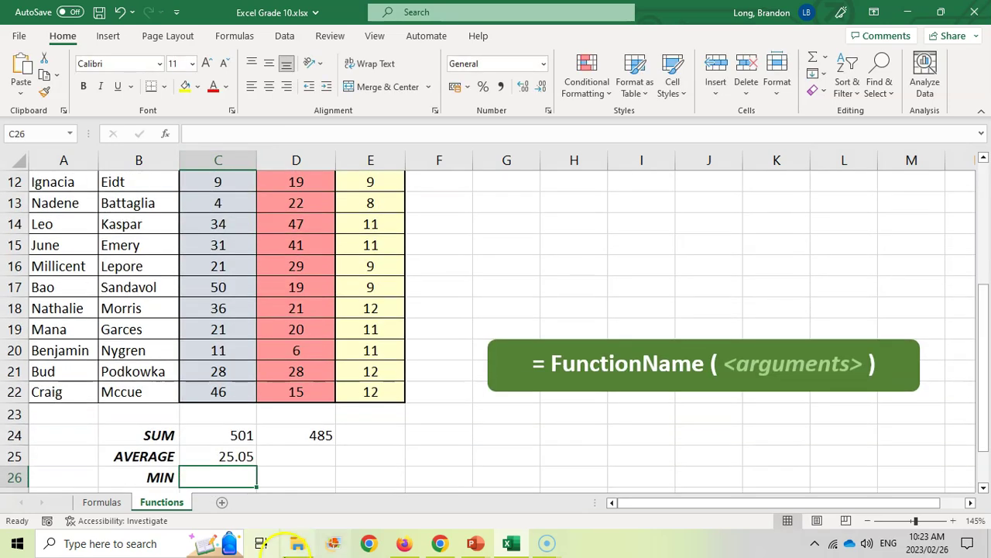
pyautogui.click(206, 457)
pyautogui.moveTo(258, 468); pyautogui.dragTo(314, 463)
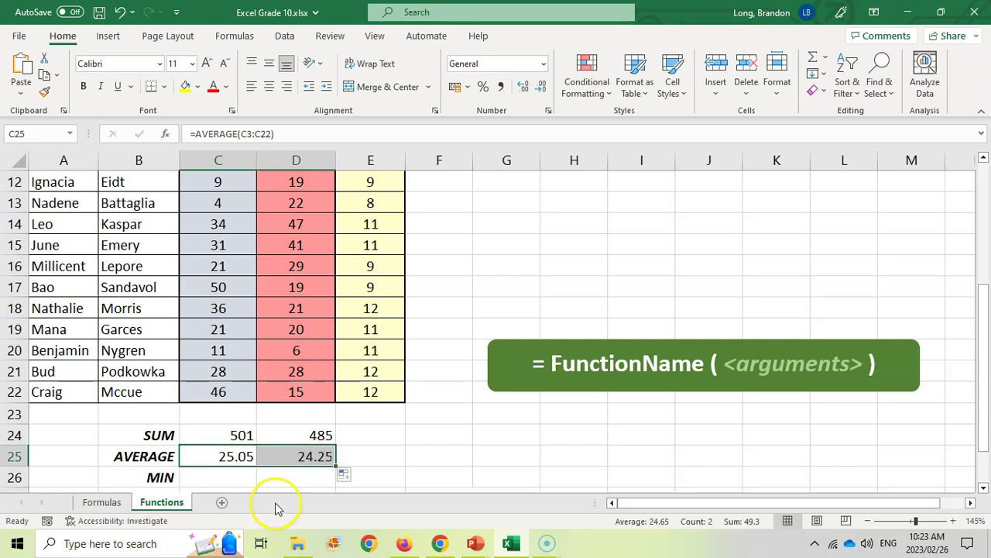
# - Check which cell ranges the AVERAGE formulas in D25 and C25 use against the marks table
pyautogui.click(306, 457)
pyautogui.scroll(4, 310, 224)
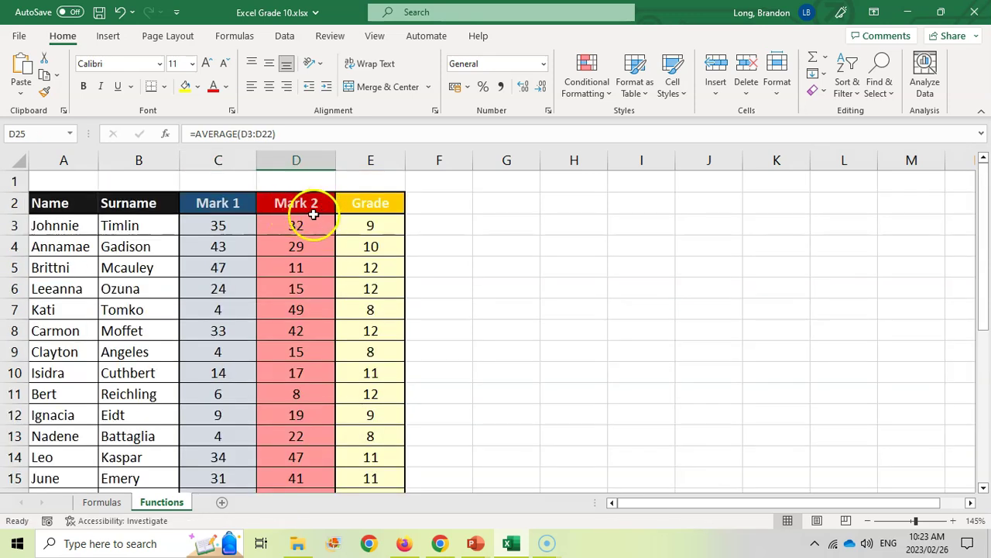
pyautogui.scroll(-4, 309, 232)
pyautogui.click(226, 436)
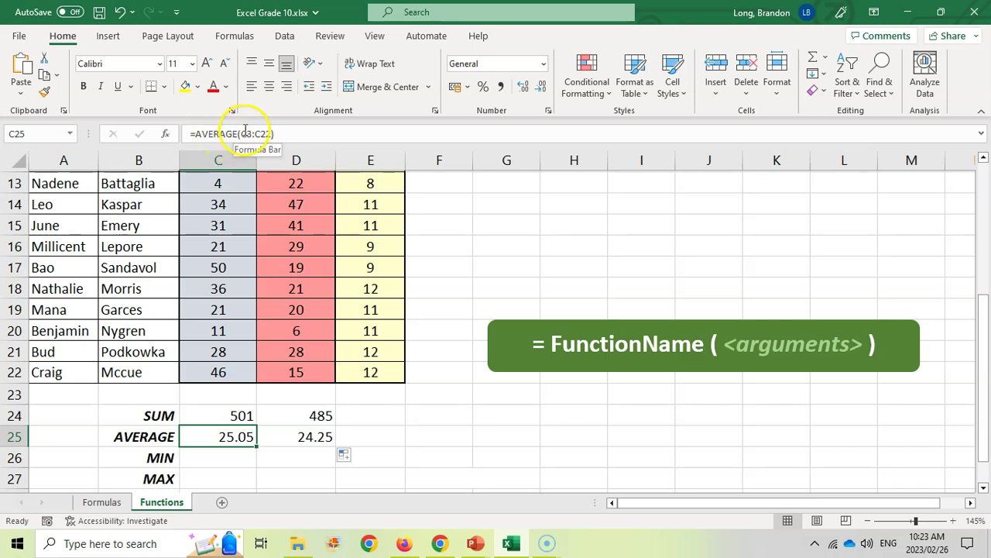
# - Enter =MIN(C3:C22) in C26, selecting the Mark 1 values directly in the sheet as the range
pyautogui.click(160, 458)
pyautogui.click(236, 462)
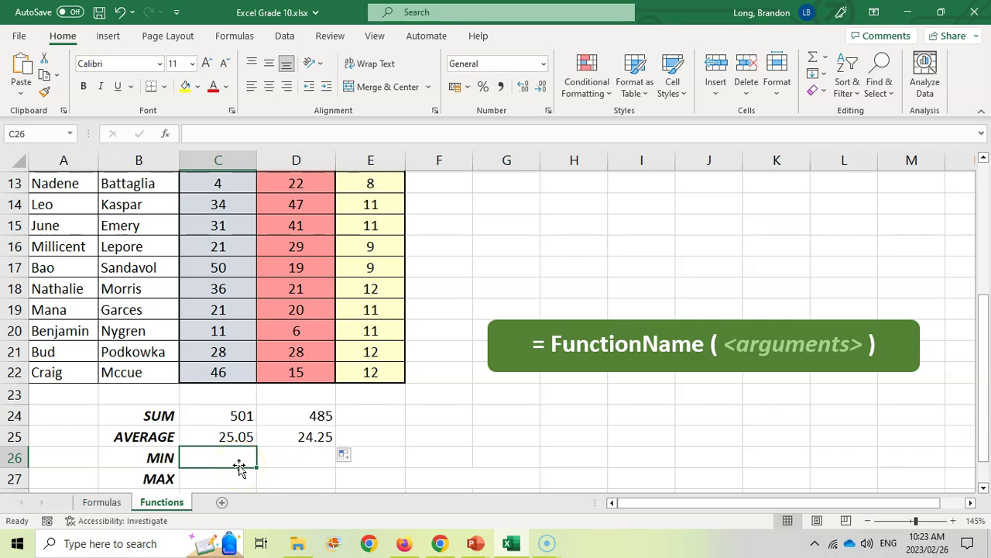
pyautogui.write('=')
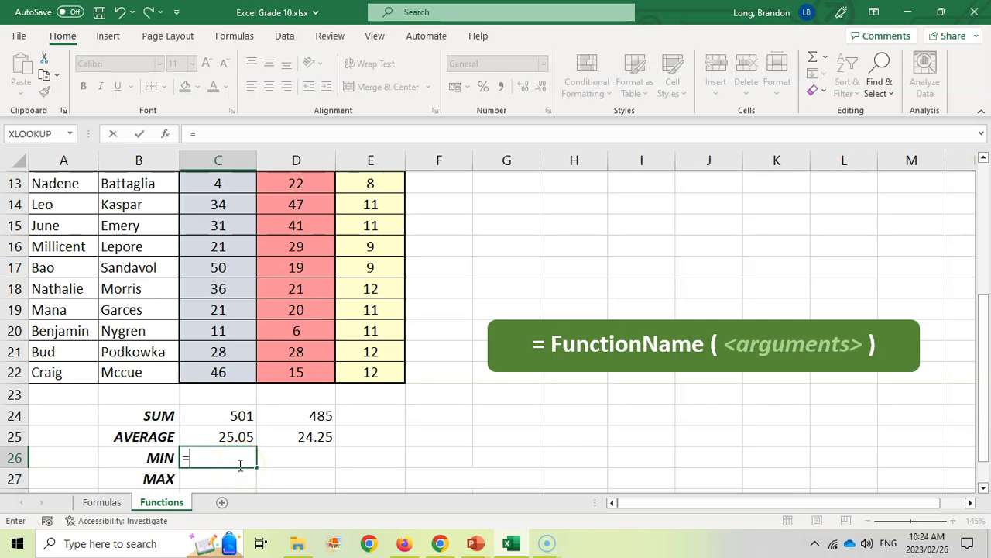
pyautogui.write('MIN(')
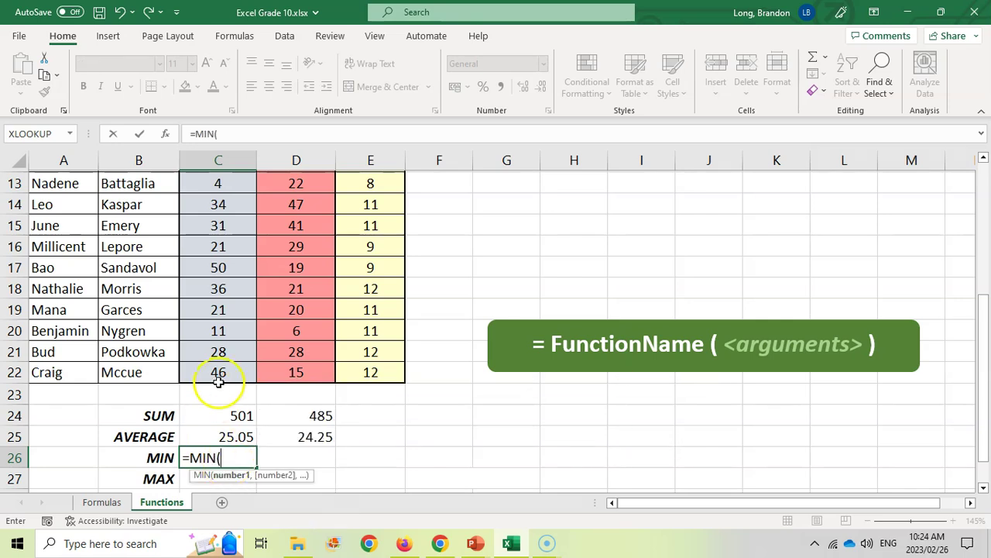
pyautogui.moveTo(218, 379); pyautogui.dragTo(203, 201)
pyautogui.write(')')
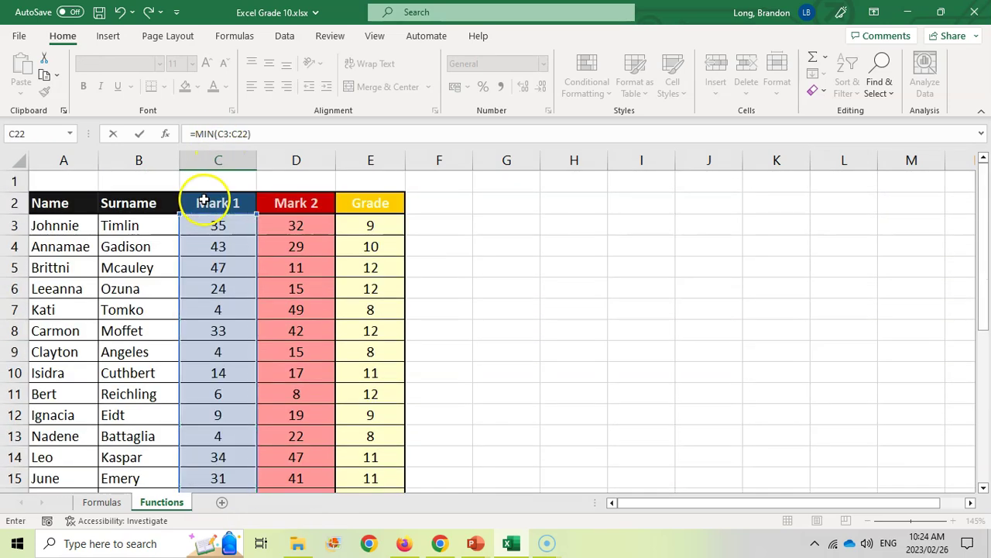
pyautogui.press('Return')
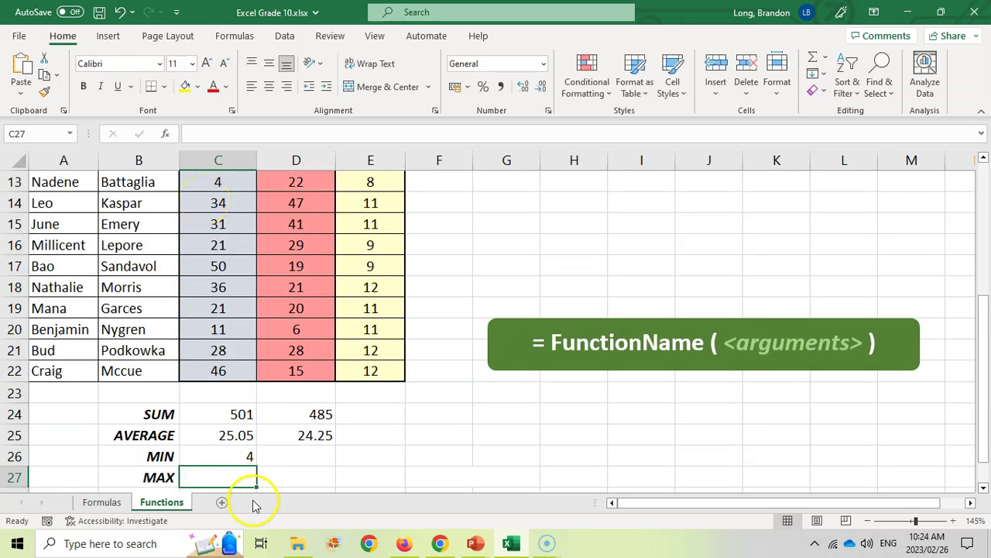
# - Compare the MIN result in C26 with the lowest values in the Mark 1 column
pyautogui.click(213, 456)
pyautogui.scroll(3, 230, 355)
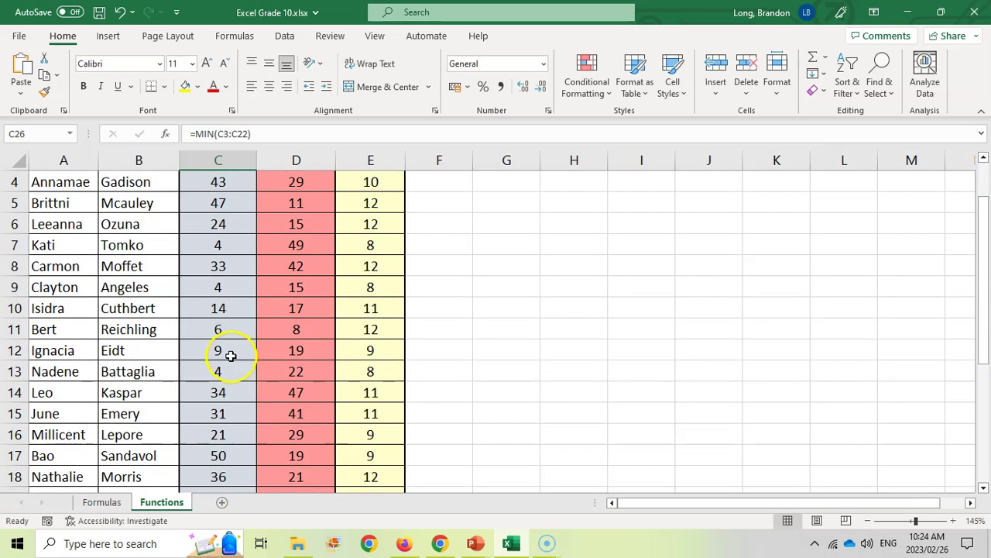
pyautogui.click(226, 369)
pyautogui.scroll(1, 226, 363)
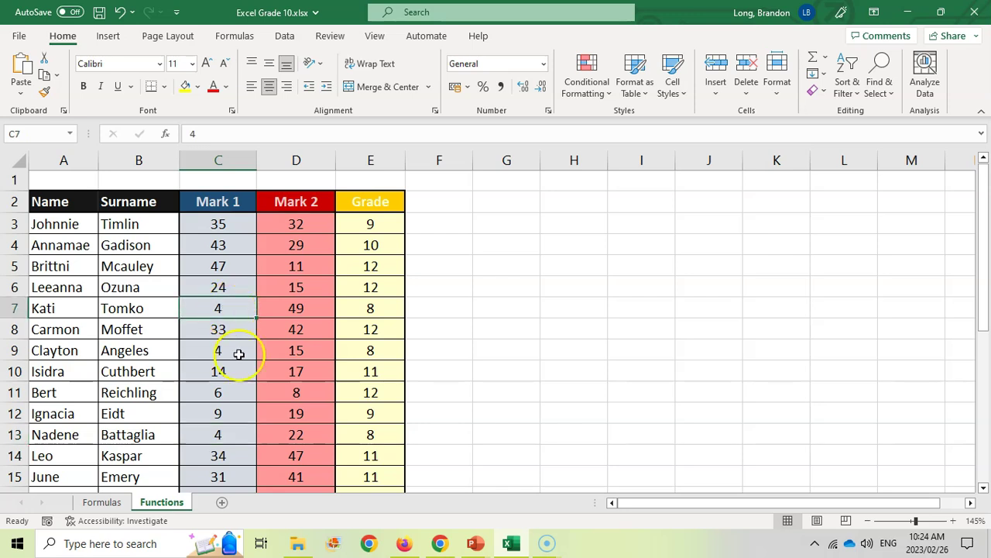
pyautogui.scroll(-5, 237, 351)
# - Enter =MAX(C3:C22) in C27, selecting the Mark 1 values directly in the sheet as the range
pyautogui.click(222, 415)
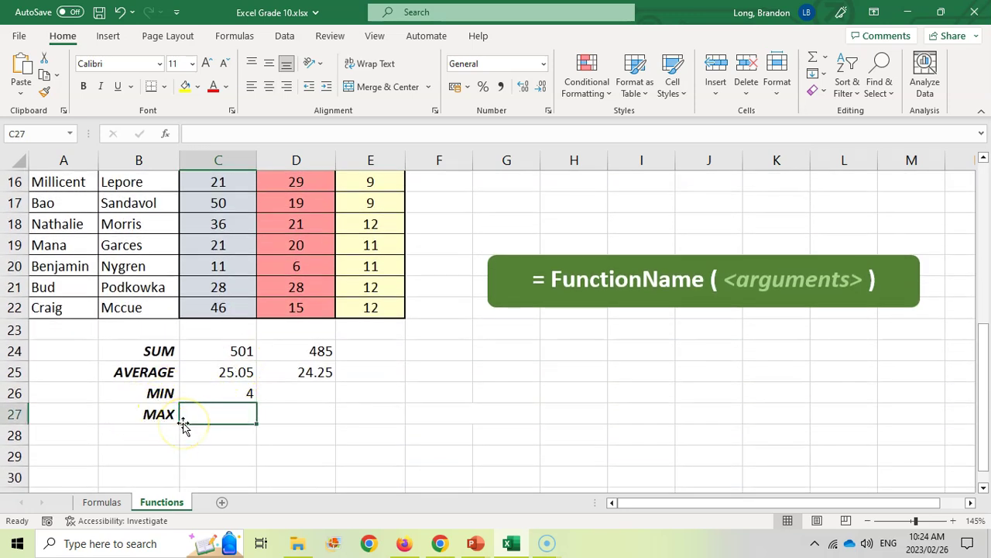
pyautogui.write('=m')
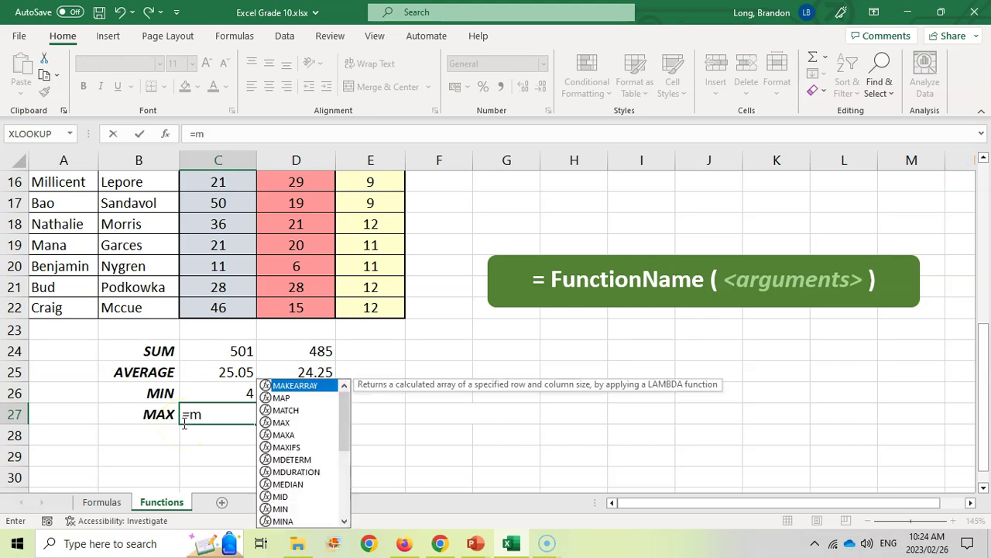
pyautogui.write('ax(')
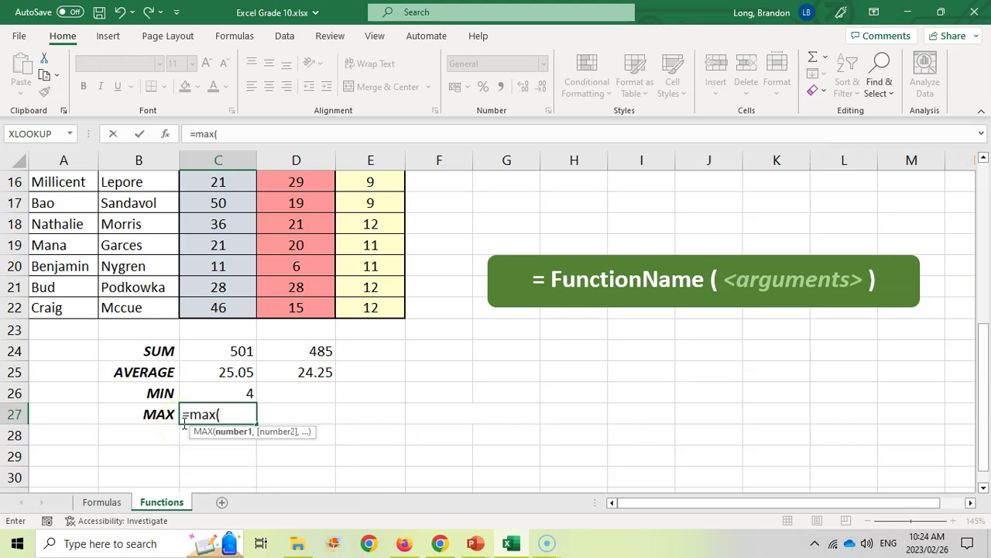
pyautogui.moveTo(219, 307); pyautogui.dragTo(220, 218)
pyautogui.write(')')
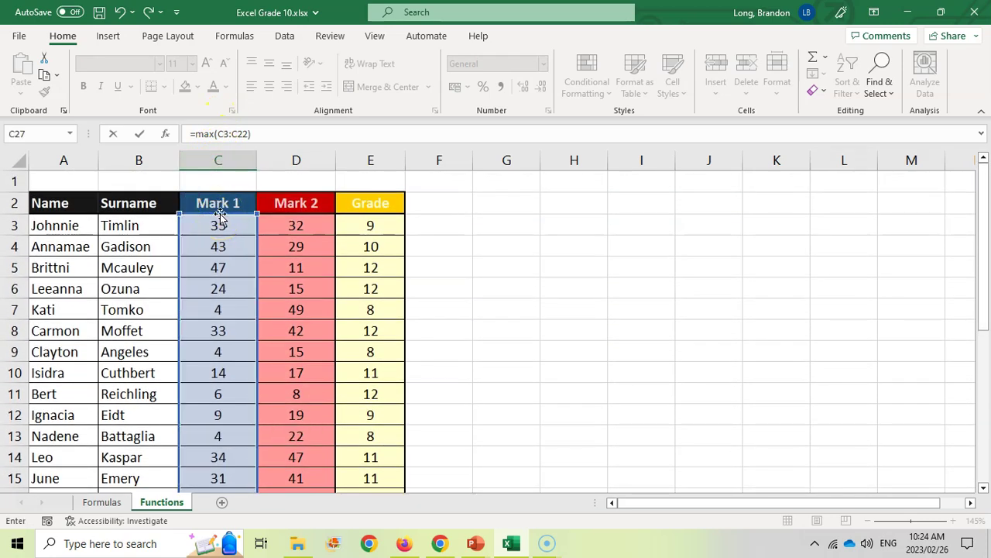
pyautogui.press('Return')
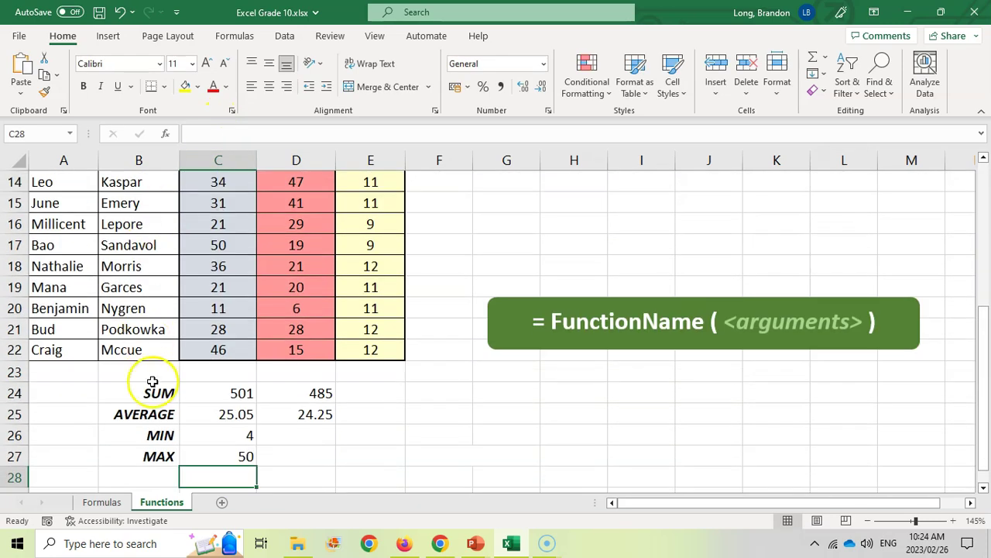
# - Fill the MIN and MAX formulas from C26 and C27 across to D26 and D27 for Mark 2
pyautogui.click(222, 456)
pyautogui.click(242, 433)
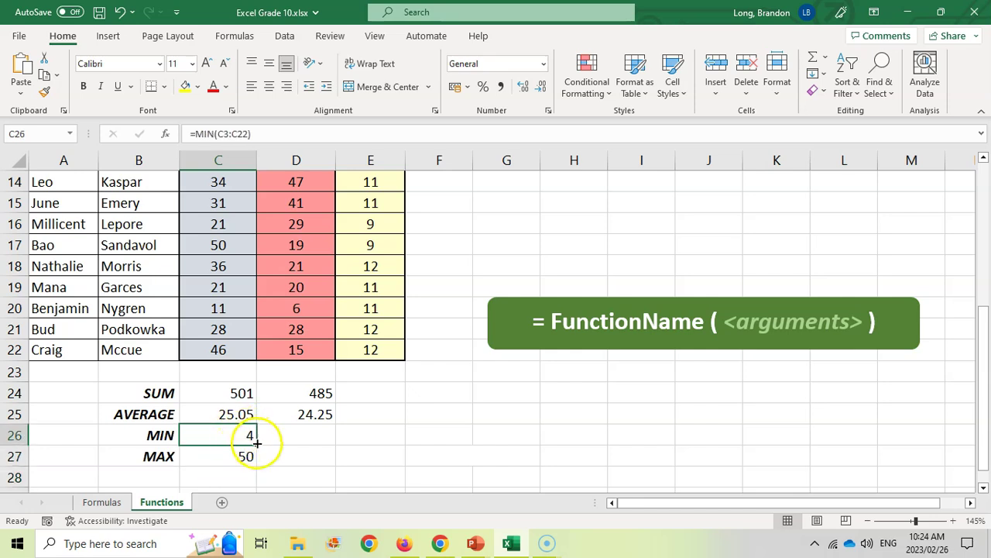
pyautogui.moveTo(256, 442); pyautogui.dragTo(307, 436)
pyautogui.click(258, 455)
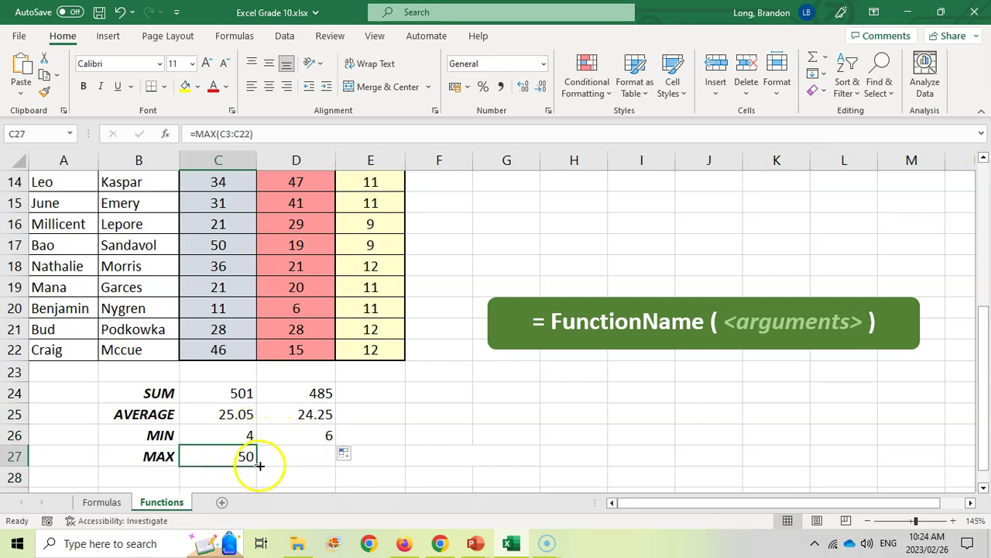
pyautogui.moveTo(260, 466); pyautogui.dragTo(306, 458)
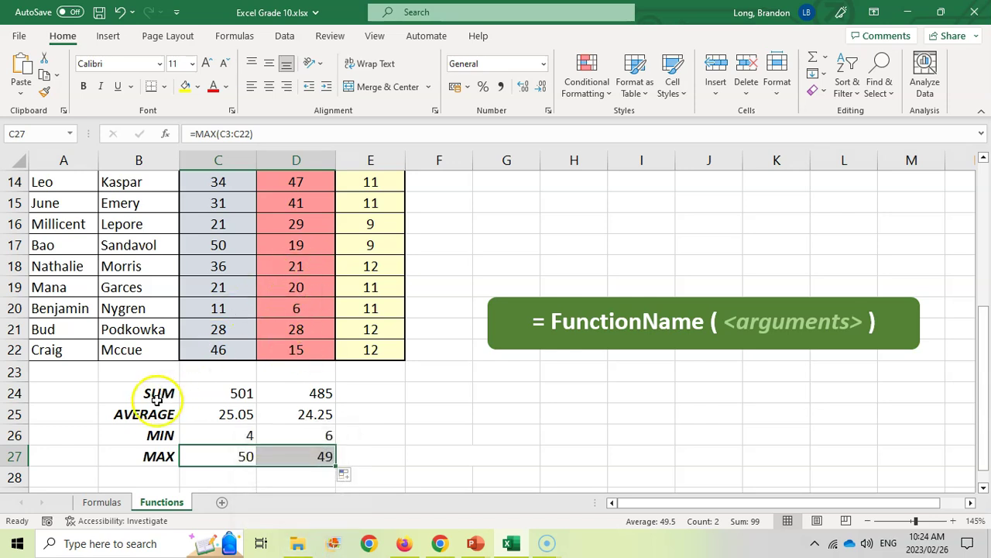
# - Review the function labels in B24:B27 and F24:F28, and examine the Grade column values
pyautogui.moveTo(157, 393); pyautogui.dragTo(162, 459)
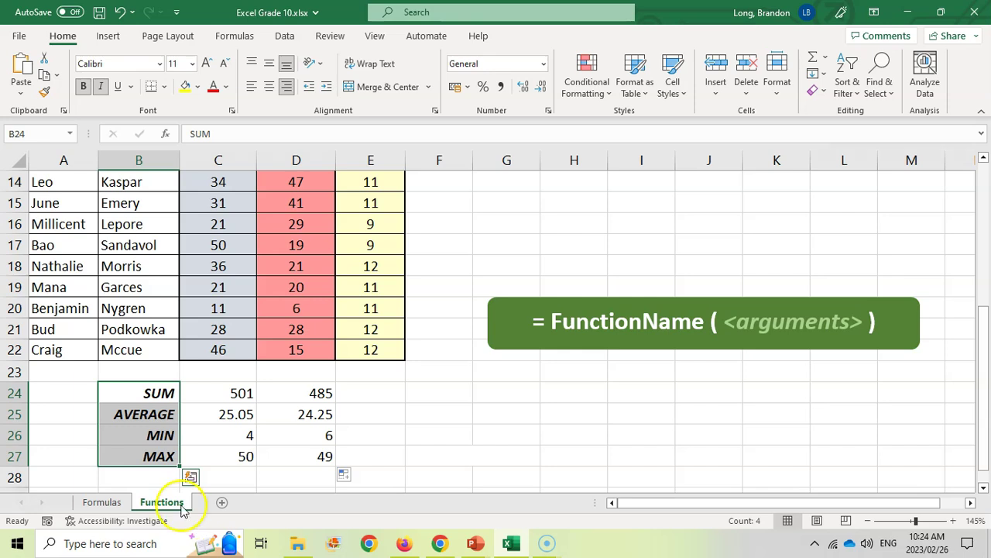
pyautogui.moveTo(442, 396); pyautogui.dragTo(462, 474)
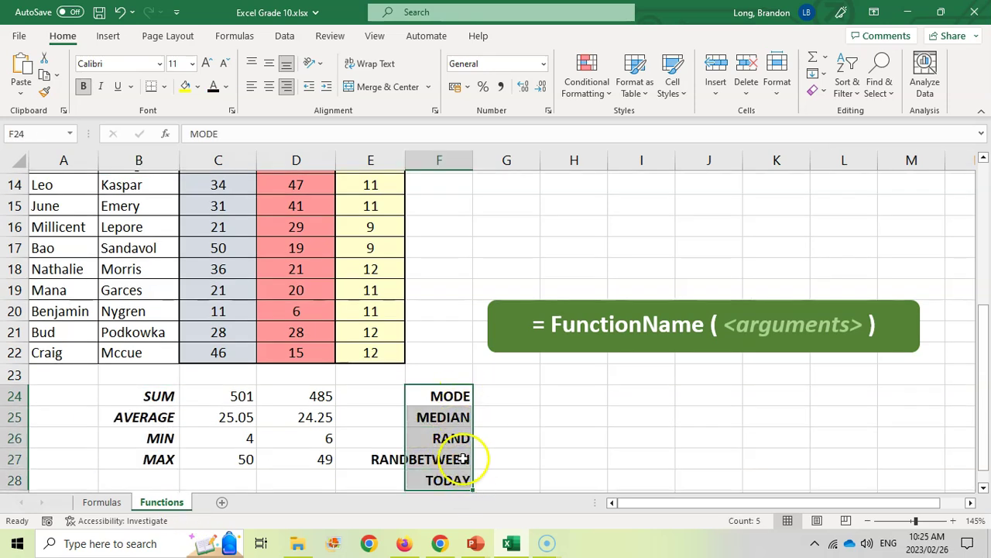
pyautogui.scroll(-1, 455, 437)
pyautogui.scroll(1, 456, 438)
pyautogui.click(448, 393)
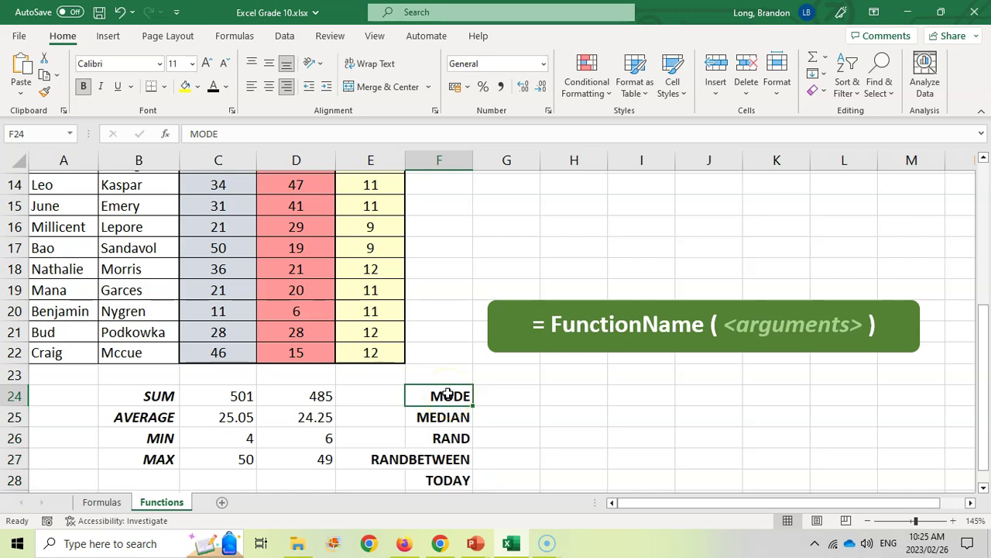
pyautogui.click(368, 350)
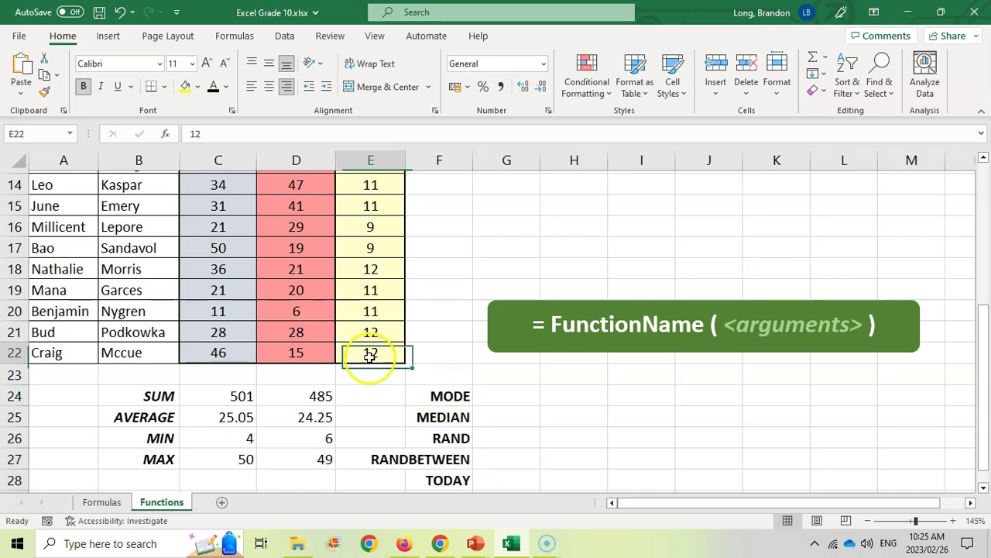
pyautogui.scroll(5, 368, 353)
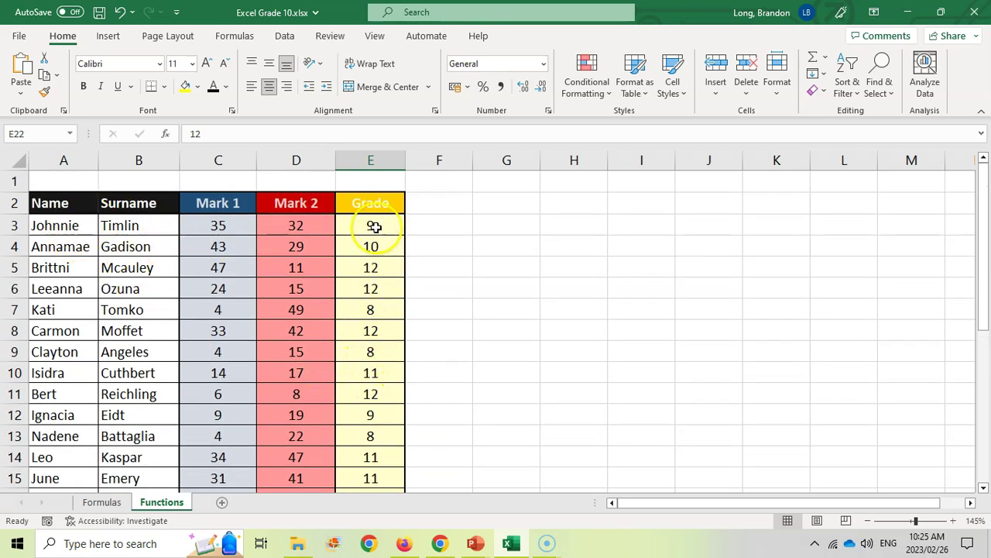
pyautogui.scroll(-4, 395, 326)
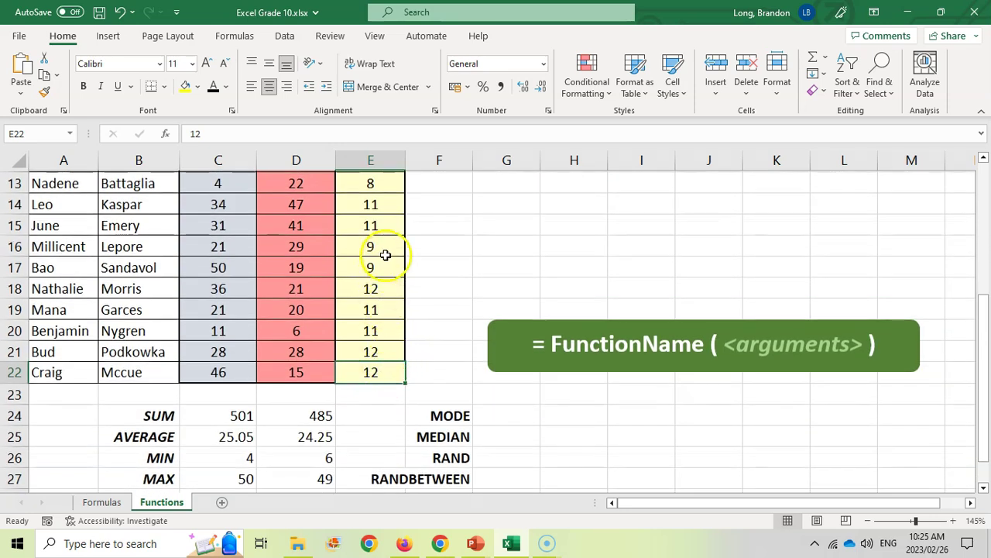
# - Enter =MODE(E3:E22) in G24, selecting the Grade column values directly in the sheet as the range
pyautogui.click(500, 417)
pyautogui.write('=')
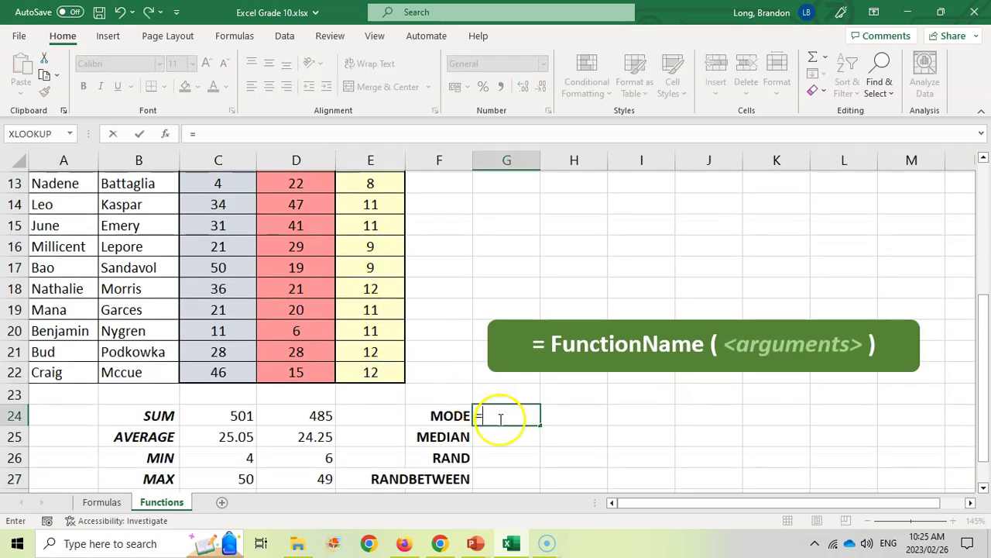
pyautogui.write('MODE(')
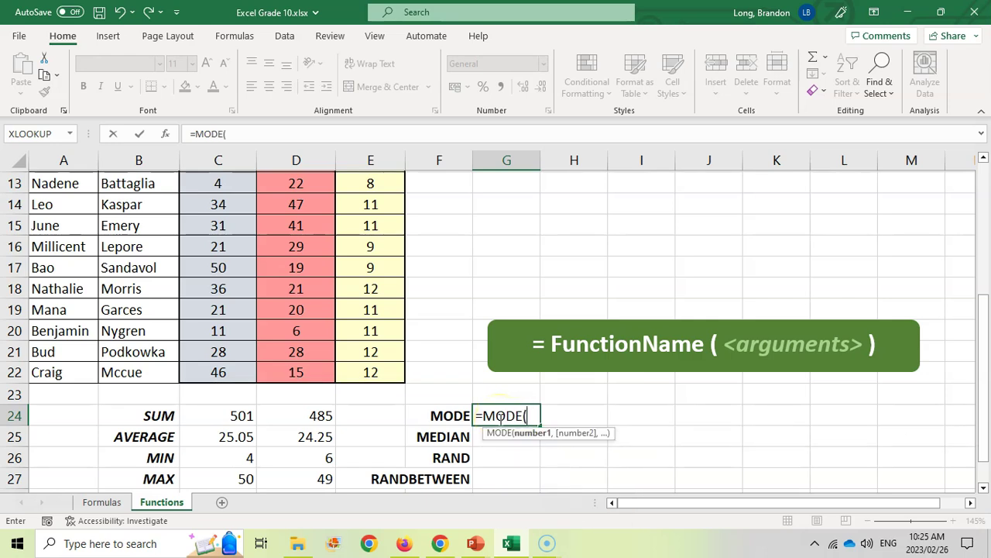
pyautogui.moveTo(356, 368); pyautogui.dragTo(367, 204)
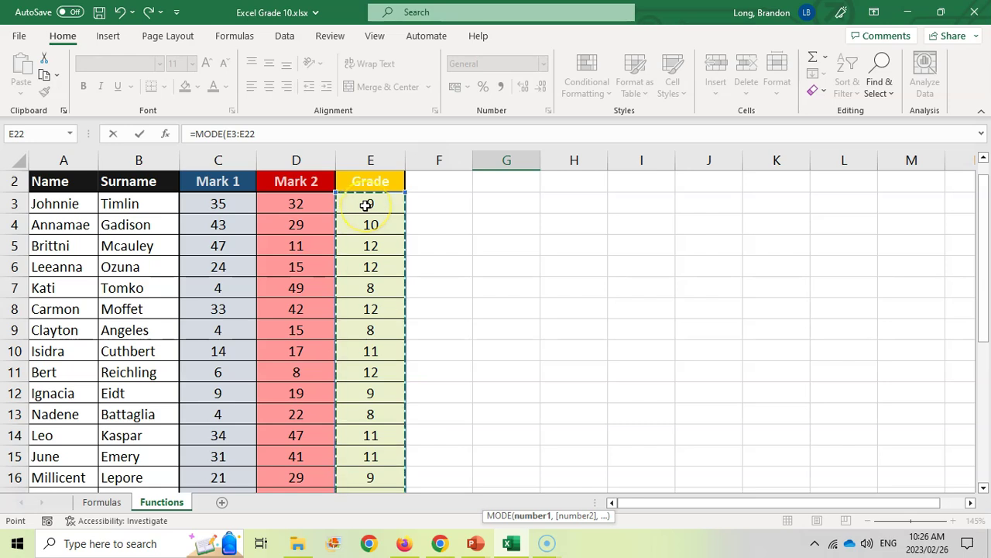
pyautogui.write(')')
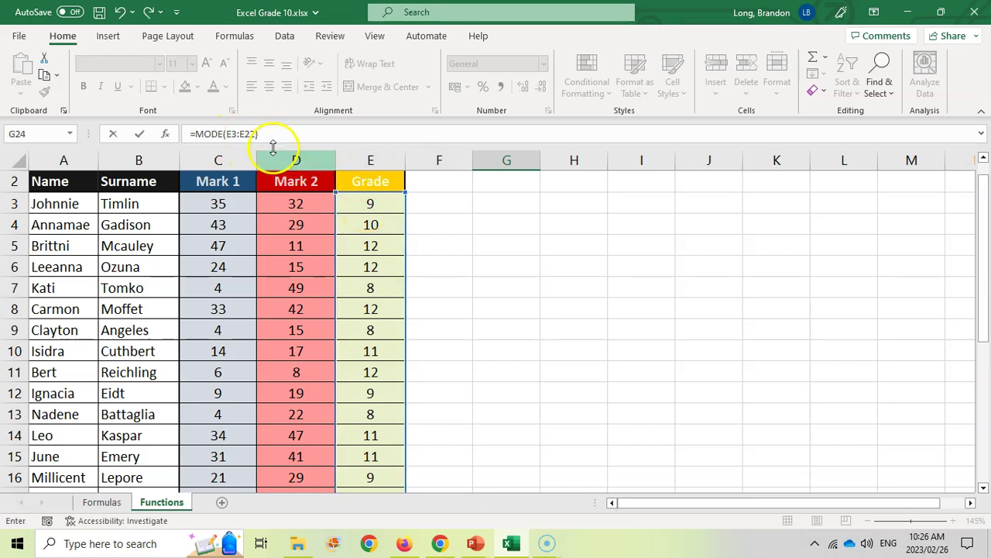
pyautogui.scroll(-4, 472, 248)
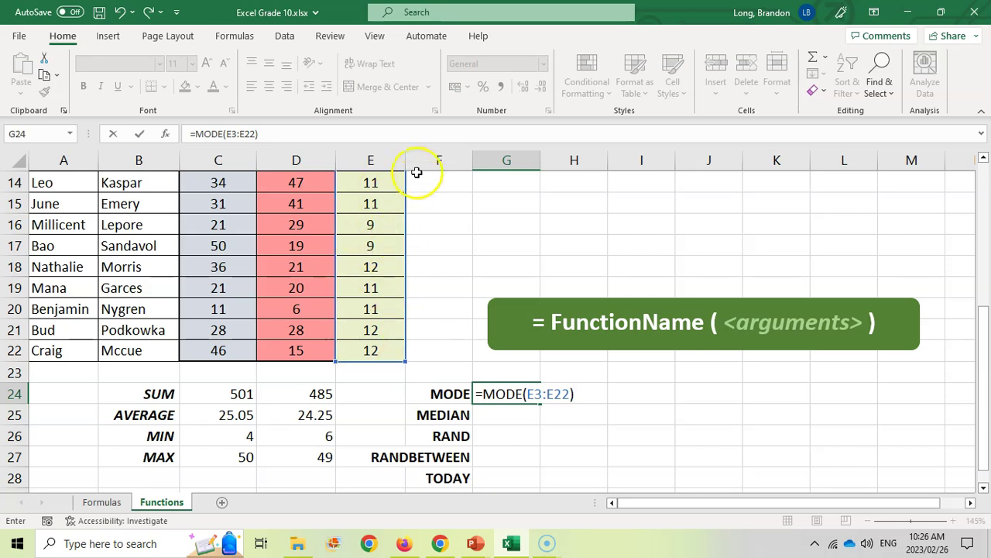
pyautogui.press('Return')
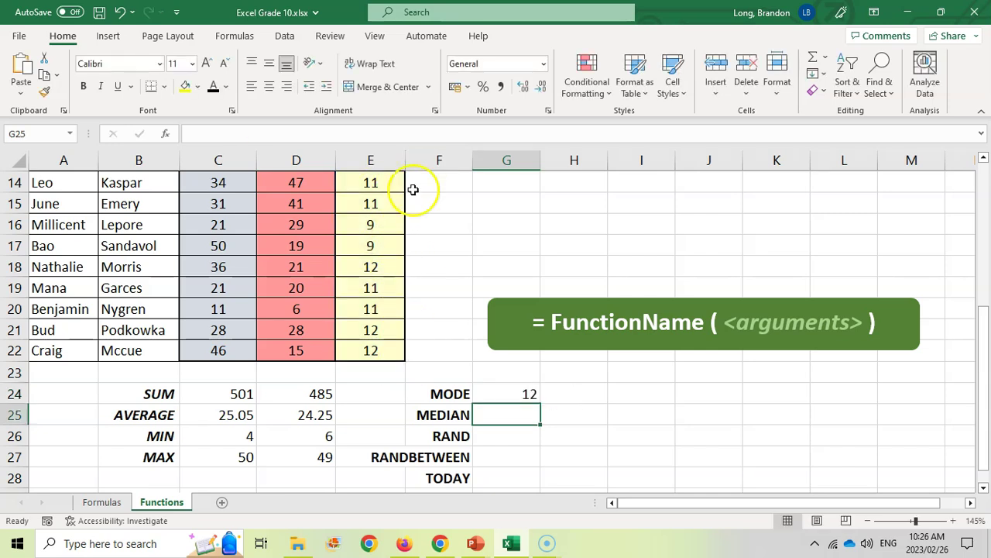
# - Verify the MODE result in G24 by locating each matching entry in the Grade column
pyautogui.click(523, 394)
pyautogui.click(380, 351)
pyautogui.click(377, 329)
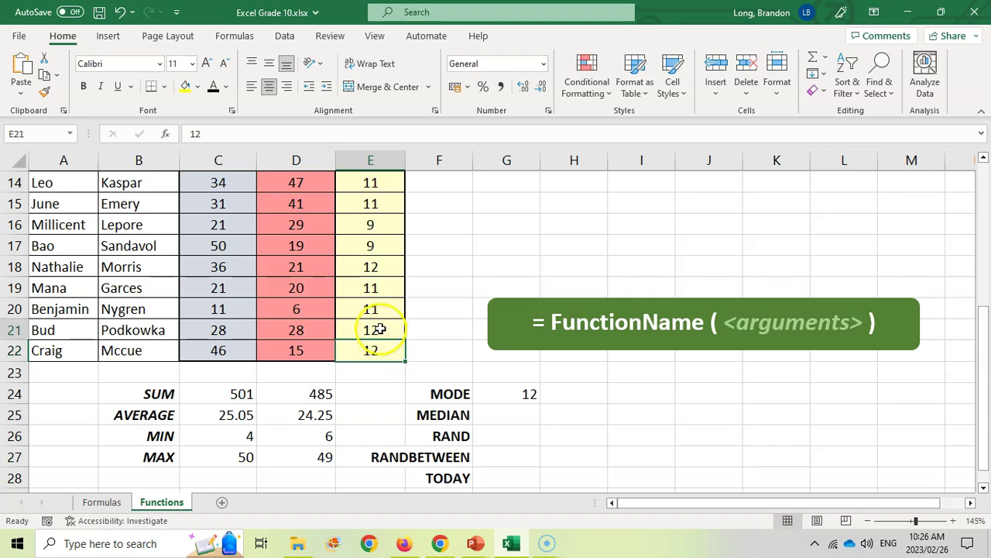
pyautogui.click(380, 267)
pyautogui.scroll(2, 385, 268)
pyautogui.click(381, 246)
pyautogui.scroll(1, 381, 248)
pyautogui.click(380, 244)
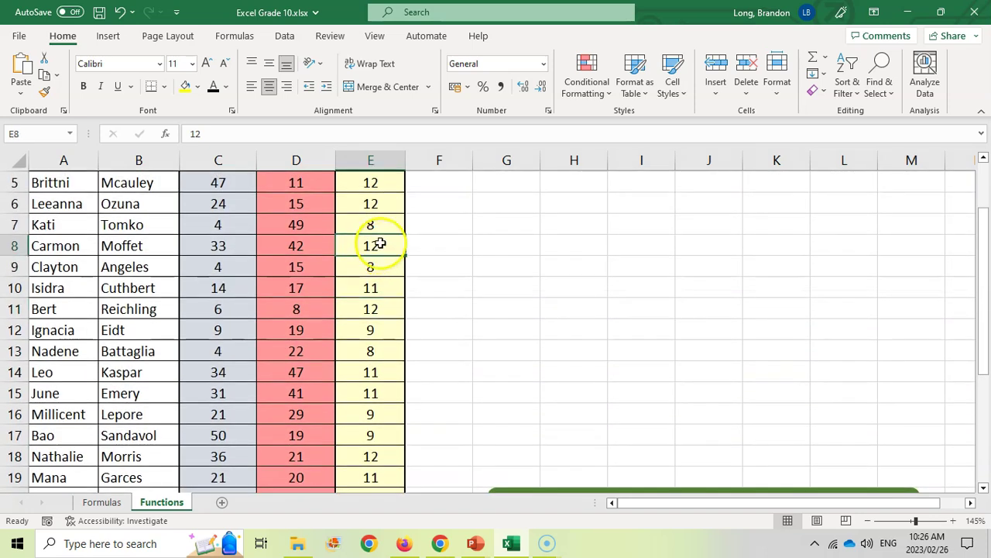
pyautogui.click(380, 201)
pyautogui.click(381, 184)
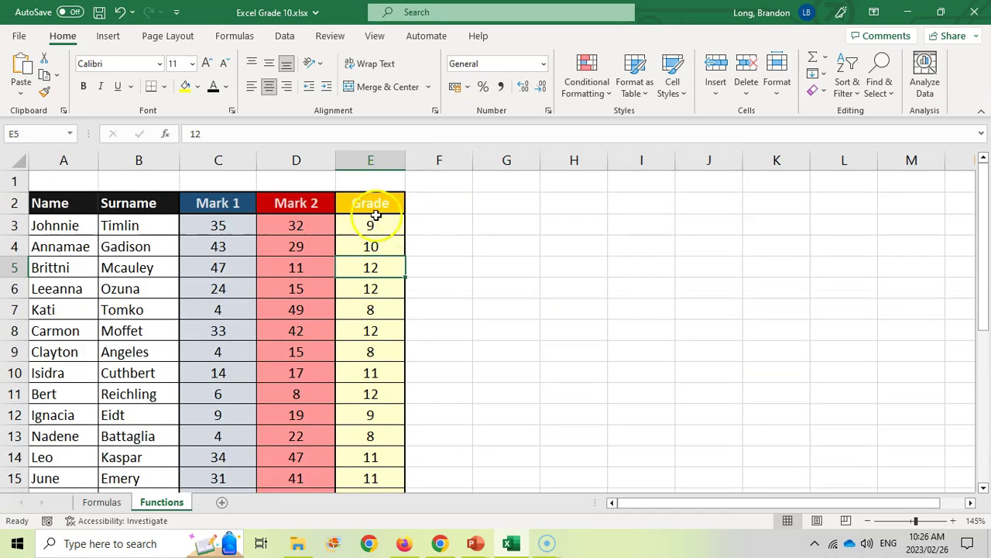
# - Enter =MEDIAN(E3:E22) in G25, selecting the Grade column values directly in the sheet as the range
pyautogui.scroll(-5, 390, 359)
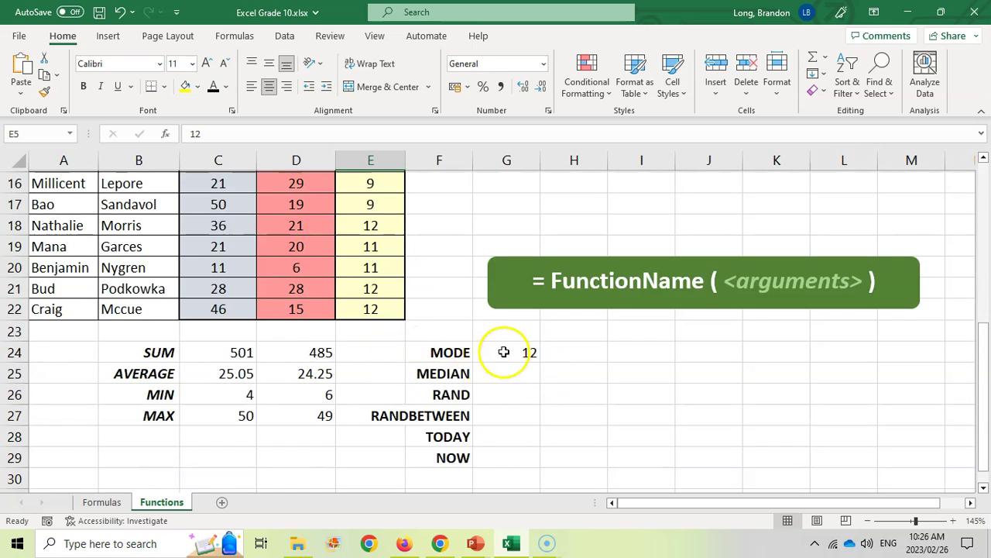
pyautogui.click(443, 373)
pyautogui.click(513, 373)
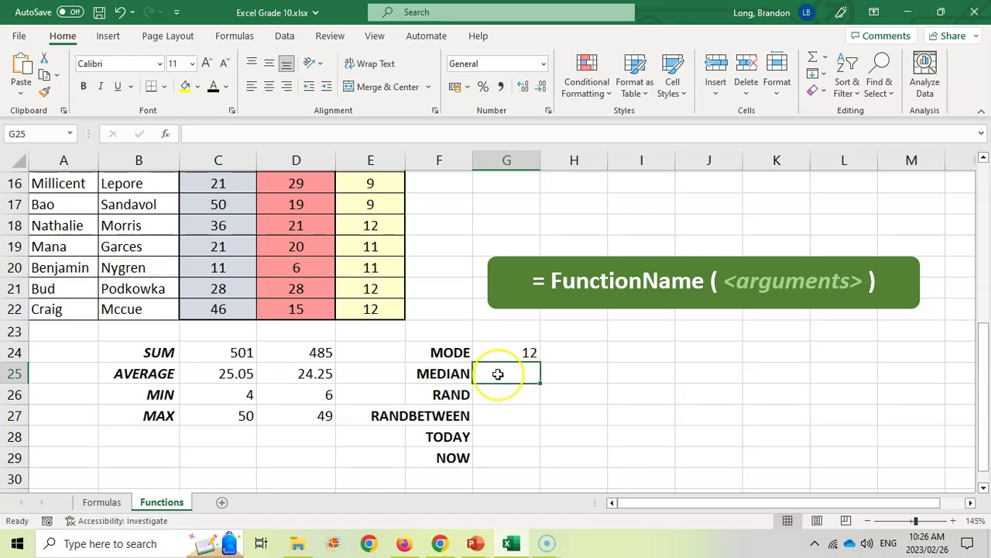
pyautogui.write('=')
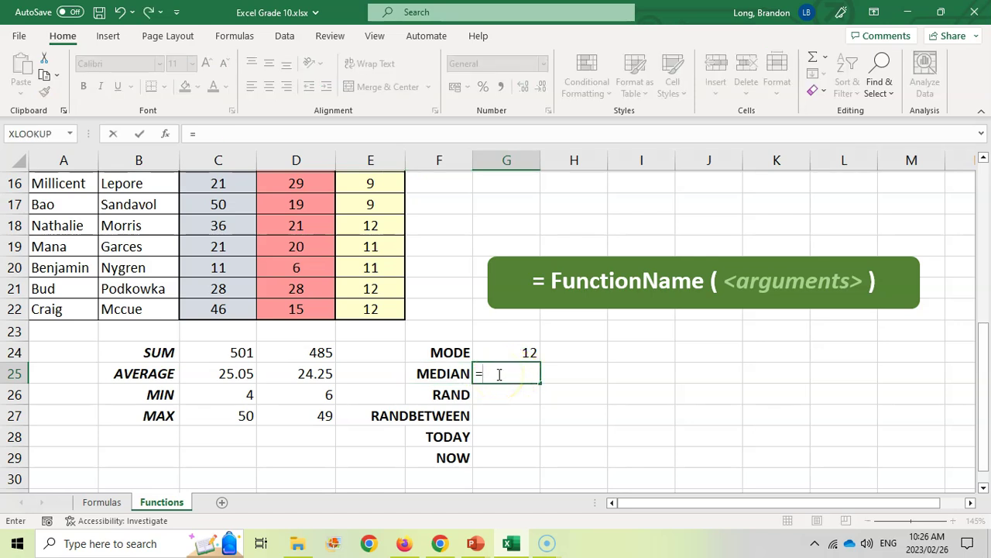
pyautogui.write('MEDI')
pyautogui.press('Tab')
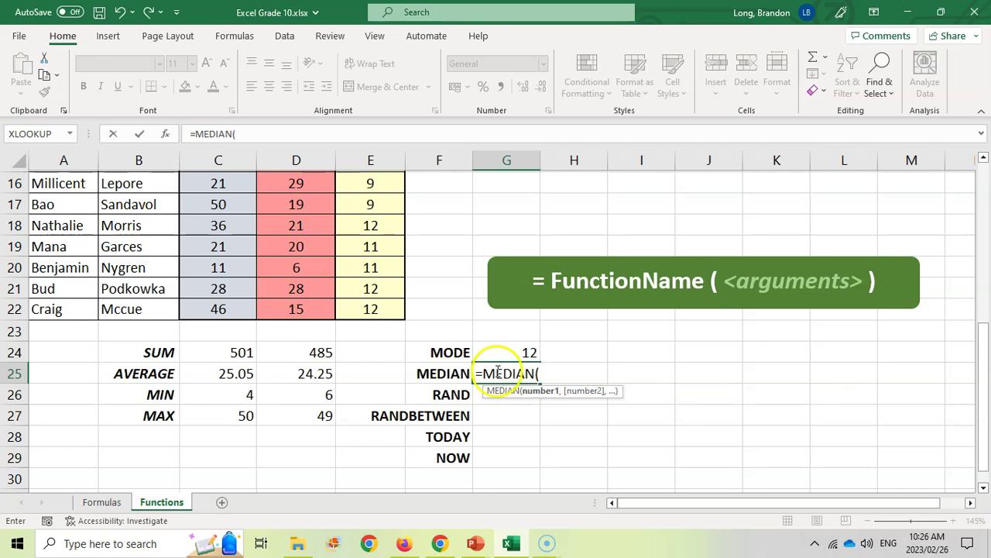
pyautogui.moveTo(372, 310); pyautogui.dragTo(376, 223)
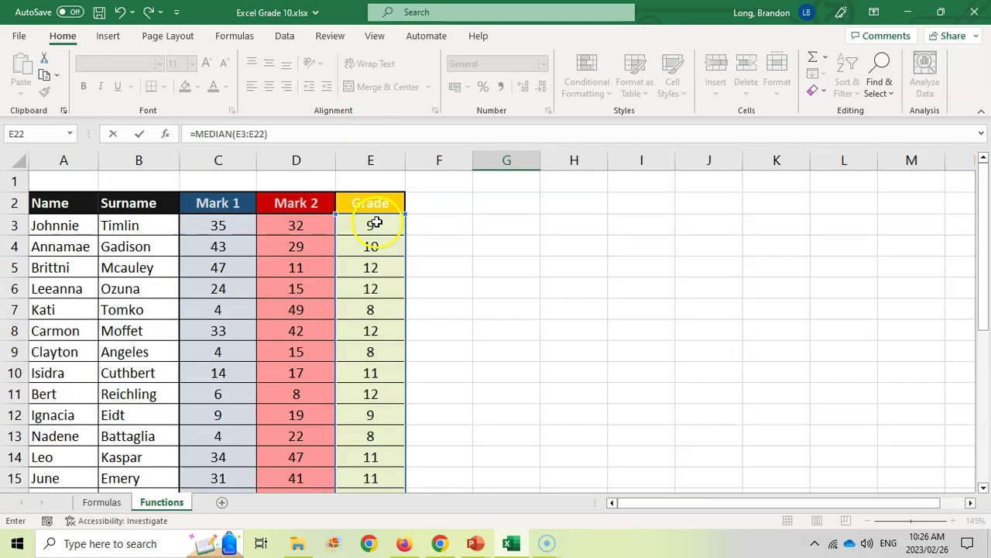
pyautogui.press('Return')
pyautogui.click(516, 453)
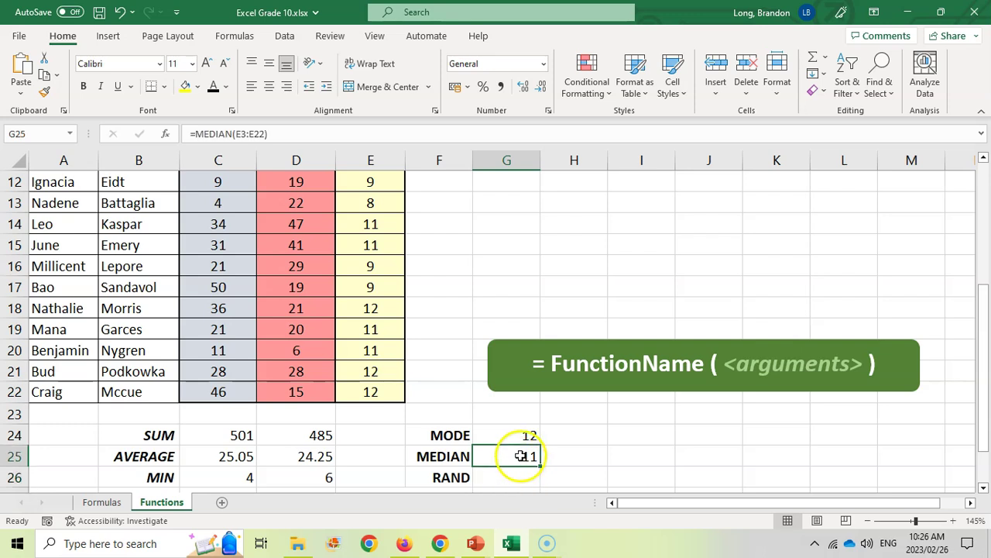
# - Copy the Grade values E3:E22 and paste them as values only into column G, starting at G1
pyautogui.moveTo(372, 391); pyautogui.dragTo(376, 202)
pyautogui.hotkey('ctrl', 'c')
pyautogui.scroll(1, 526, 225)
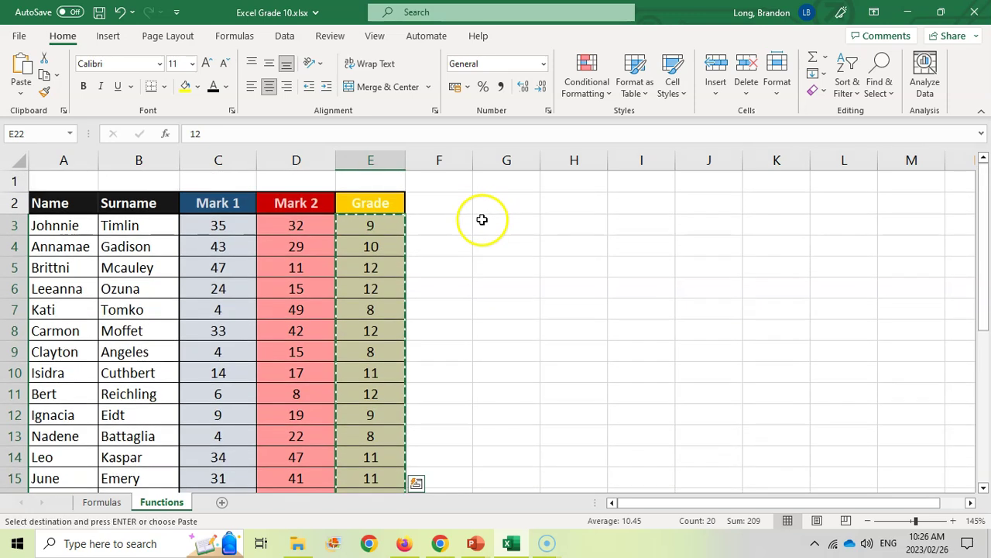
pyautogui.click(503, 179)
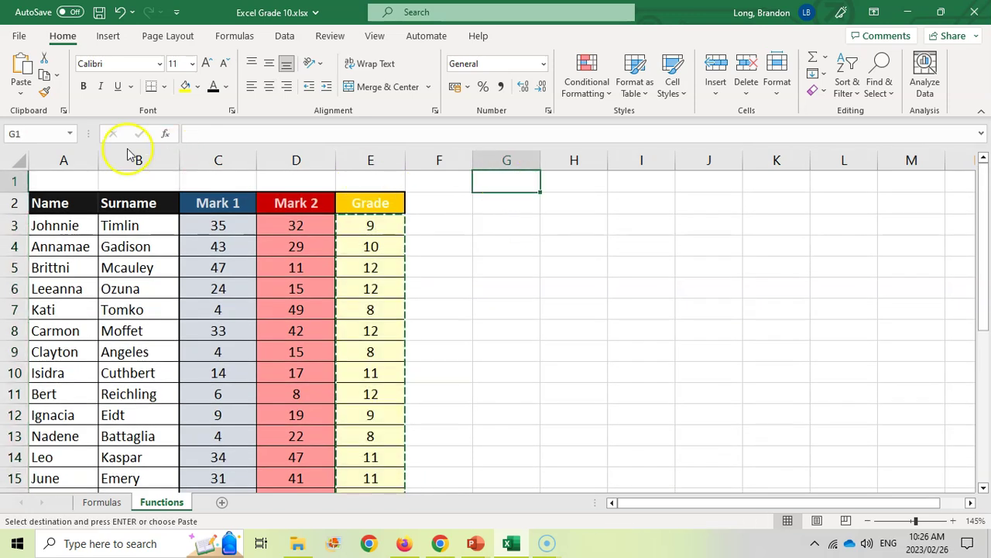
pyautogui.click(20, 91)
pyautogui.click(18, 201)
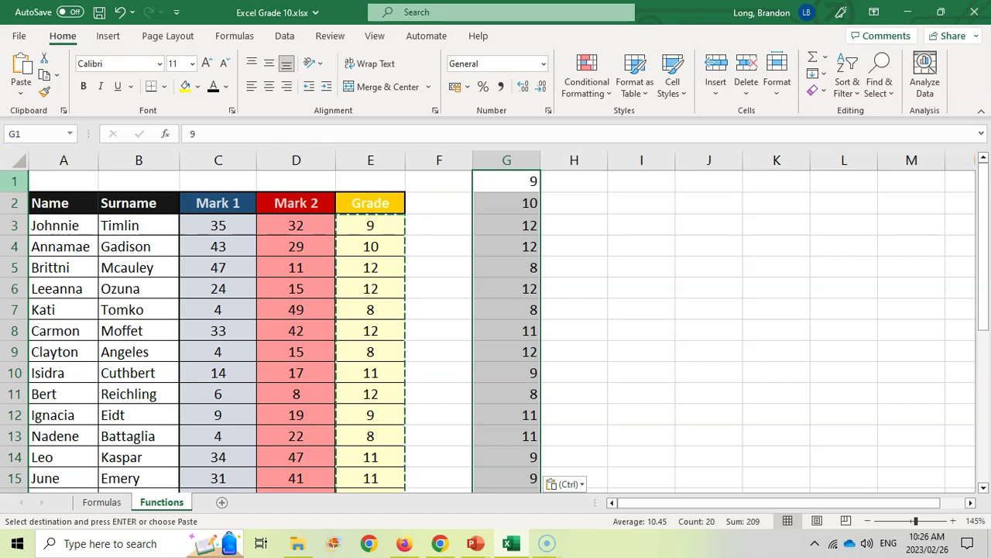
pyautogui.click(504, 182)
# - Move the green function syntax banner to the right so it no longer covers the copied values in column G
pyautogui.scroll(-4, 504, 201)
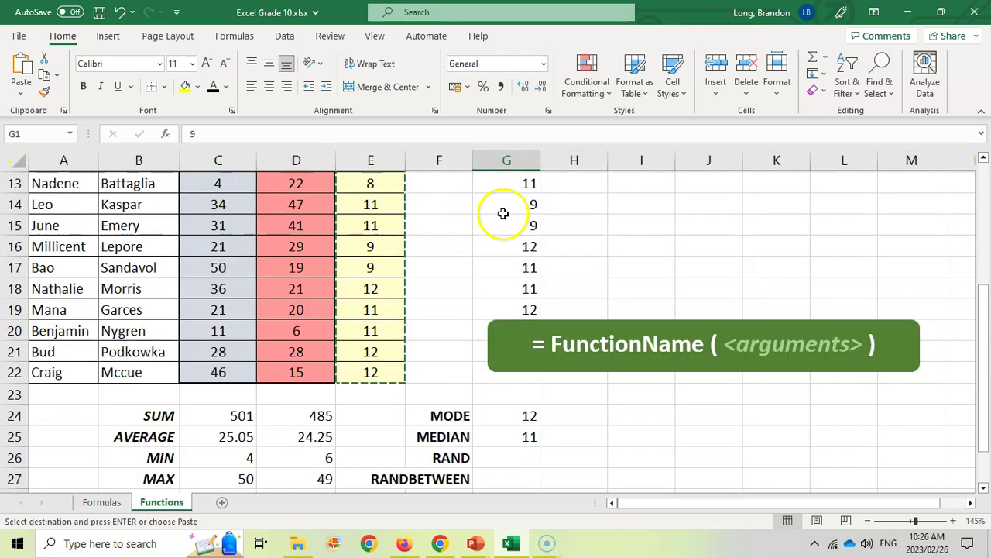
pyautogui.click(553, 325)
pyautogui.moveTo(558, 316); pyautogui.dragTo(638, 317)
# - Sort the copied grades in G1:G20 from smallest to largest
pyautogui.click(480, 329)
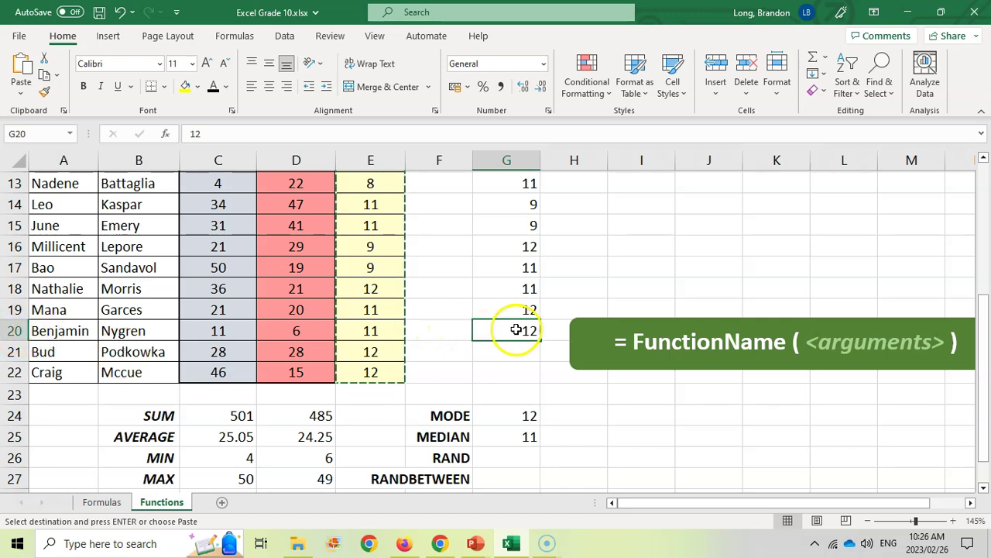
pyautogui.moveTo(511, 330); pyautogui.dragTo(498, 89)
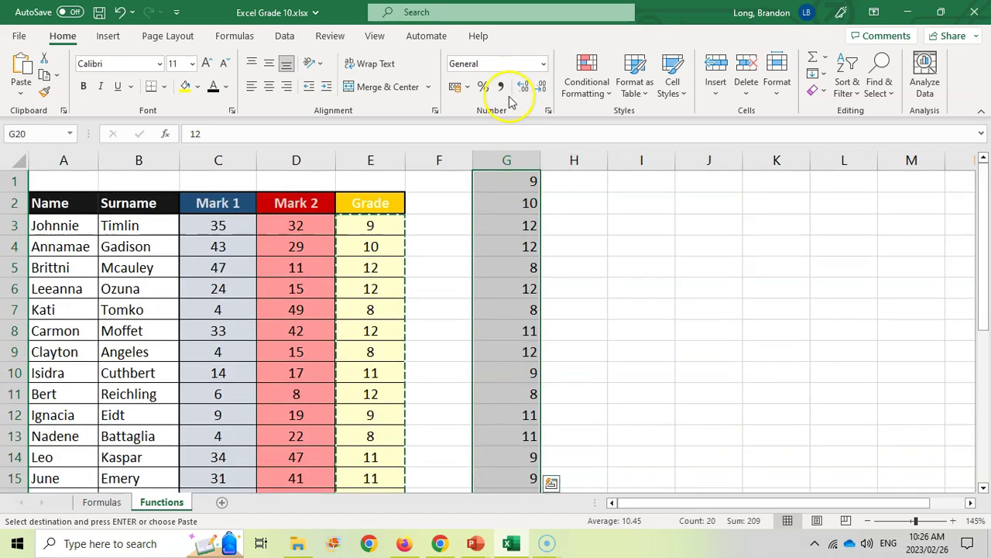
pyautogui.click(847, 87)
pyautogui.click(874, 126)
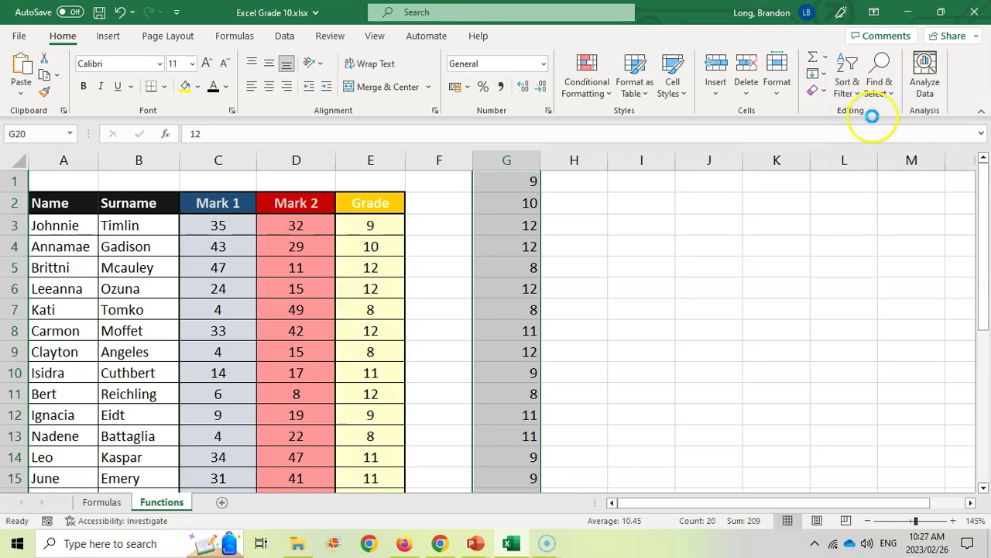
pyautogui.scroll(-3, 658, 271)
pyautogui.scroll(3, 558, 233)
# - Check the MEDIAN result in G25 by examining the first, last and middle values of the sorted list in G1:G20
pyautogui.click(519, 181)
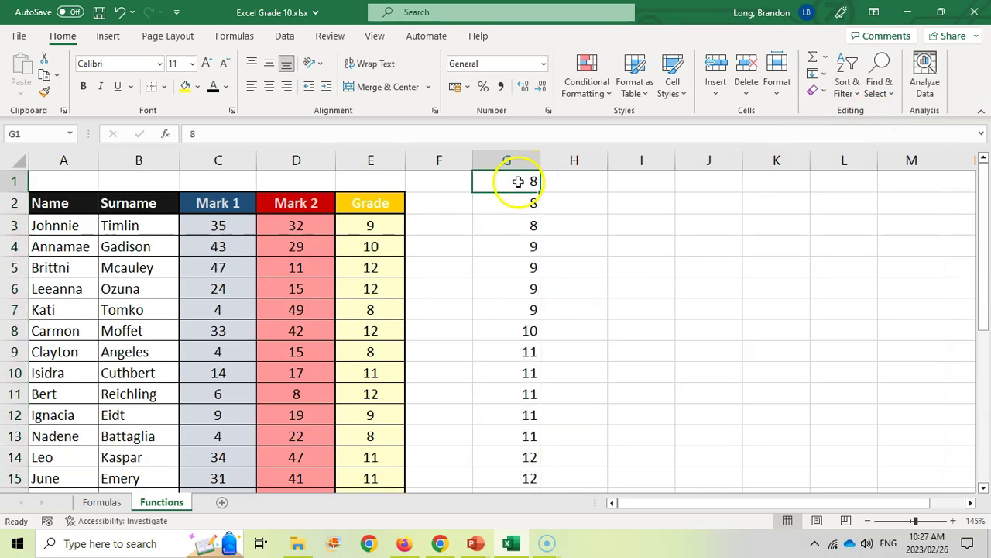
pyautogui.scroll(-4, 519, 194)
pyautogui.click(504, 333)
pyautogui.scroll(2, 504, 334)
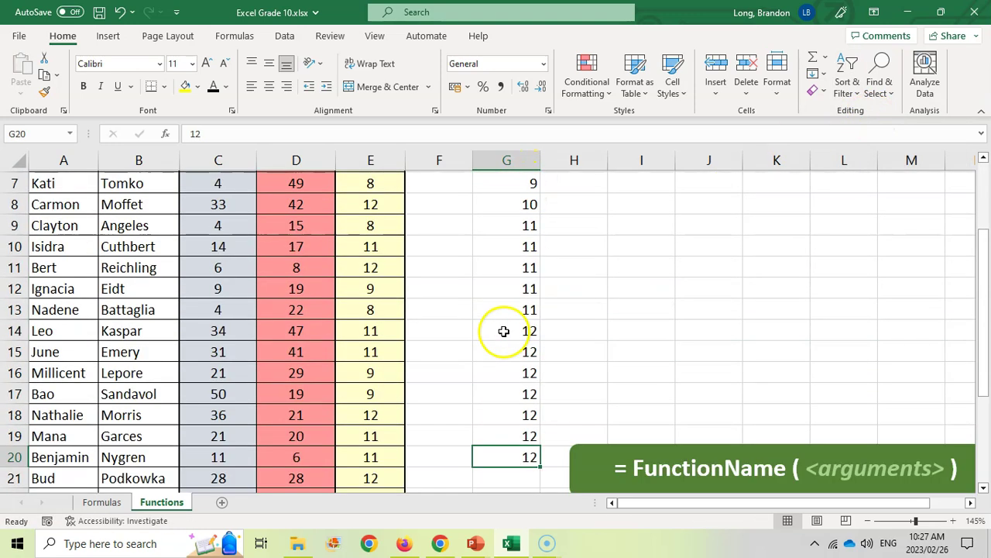
pyautogui.click(507, 247)
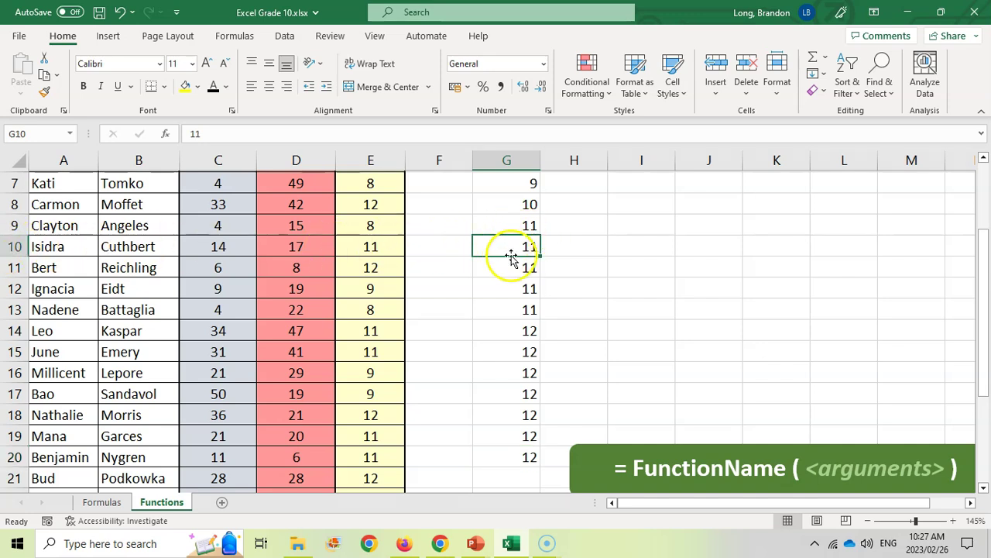
pyautogui.scroll(-4, 504, 271)
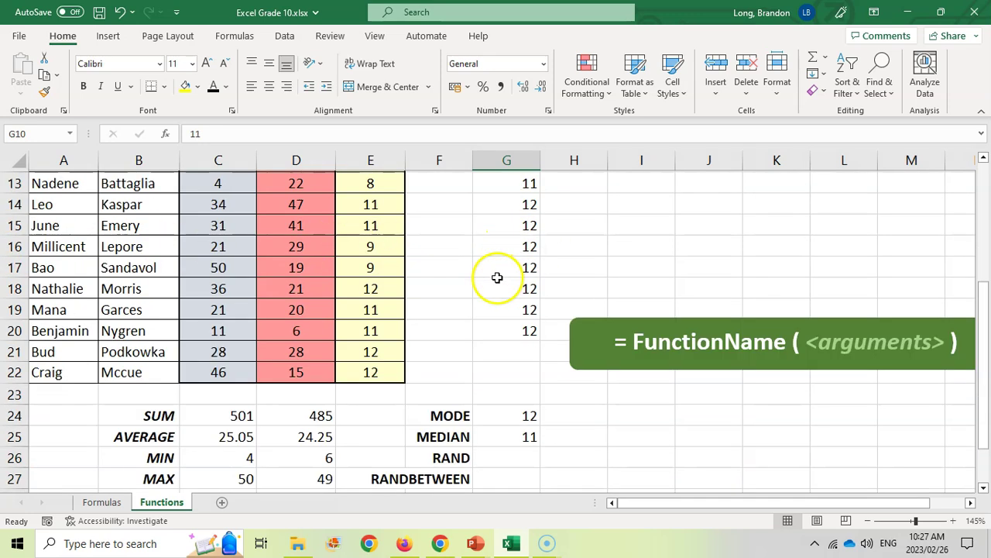
pyautogui.click(517, 313)
# - Enter =RAND() in G26 to generate a random number
pyautogui.click(517, 334)
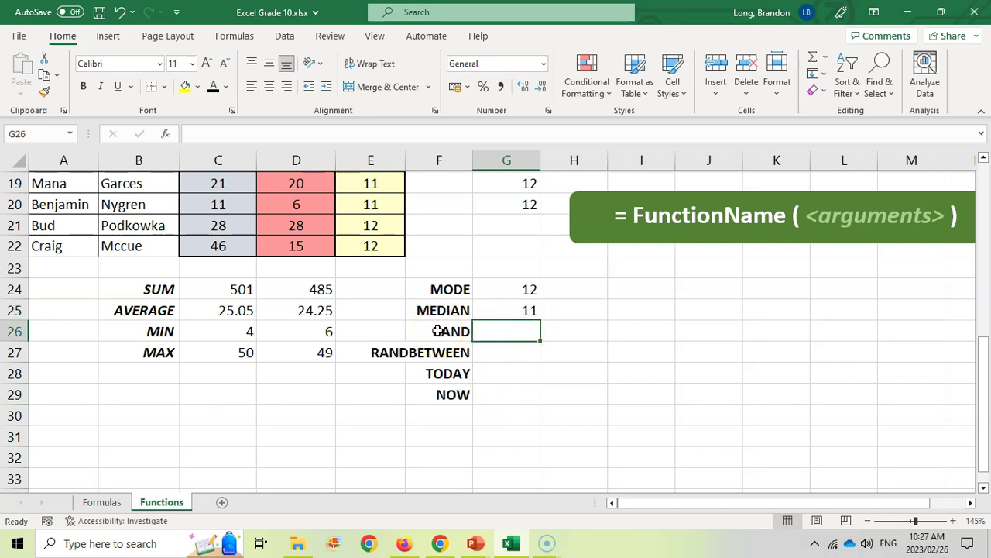
pyautogui.write('=')
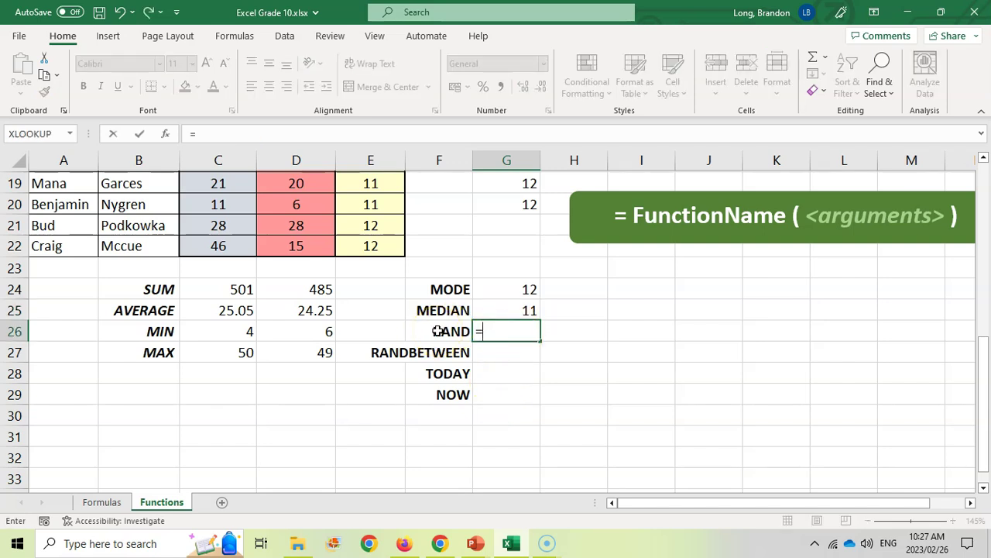
pyautogui.write('RA')
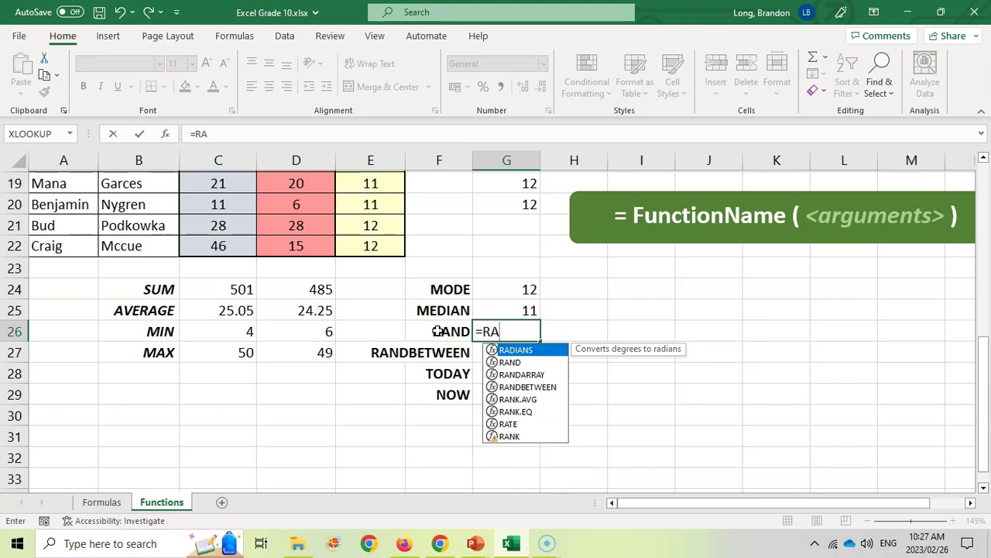
pyautogui.write('ND(')
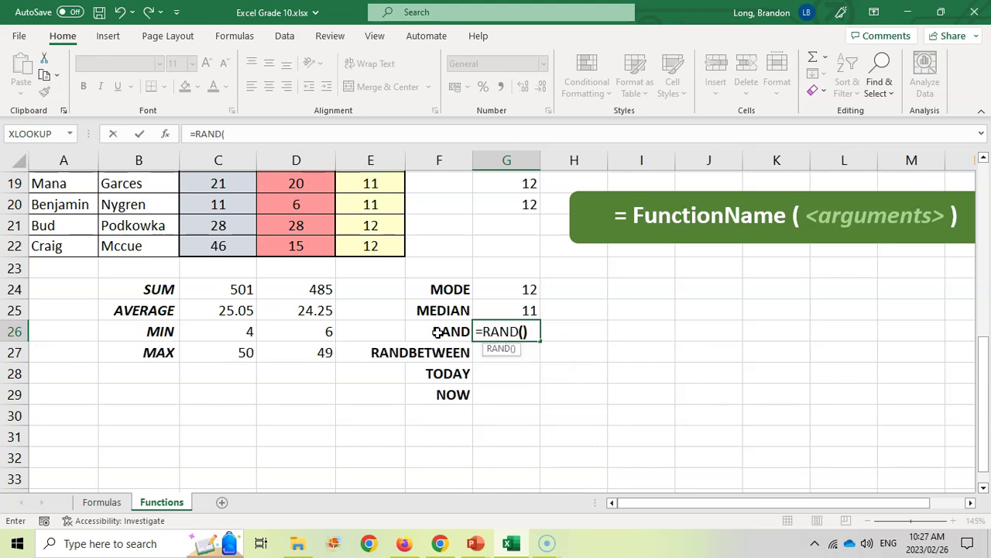
pyautogui.press('Return')
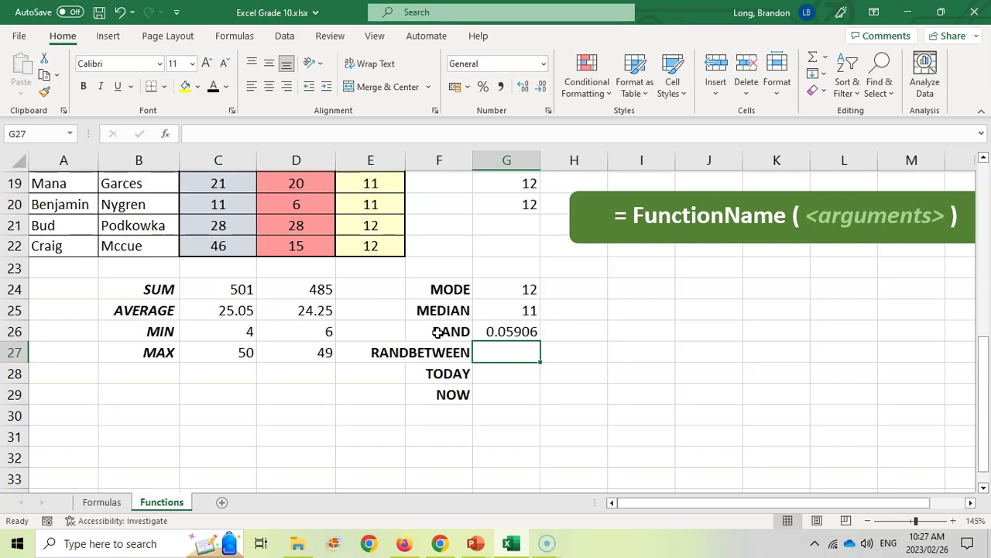
pyautogui.press('Up')
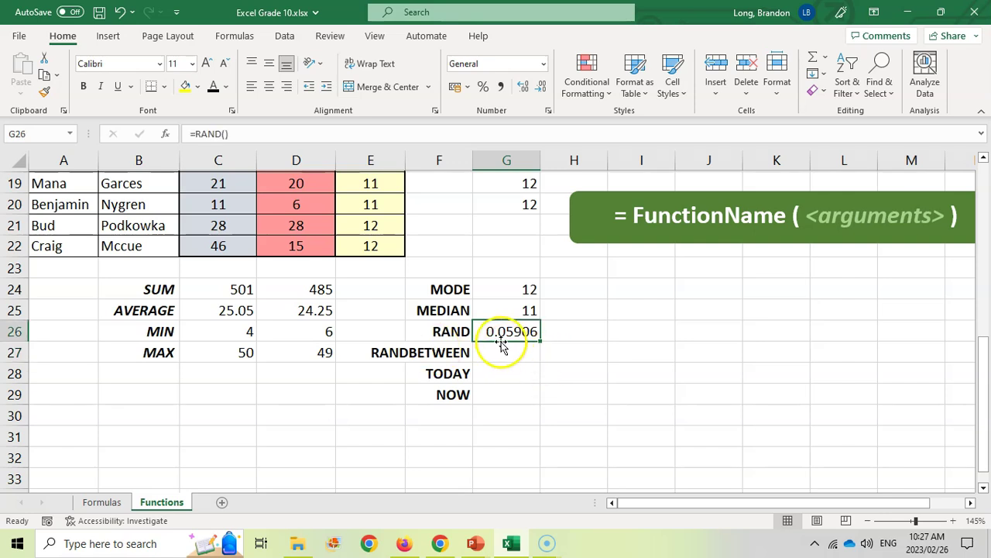
# - Test how RAND recalculates by entering the filler texts "hgjgj" in I26 and "gjh" in I27, and clear them again
pyautogui.click(641, 329)
pyautogui.write('hgjgj')
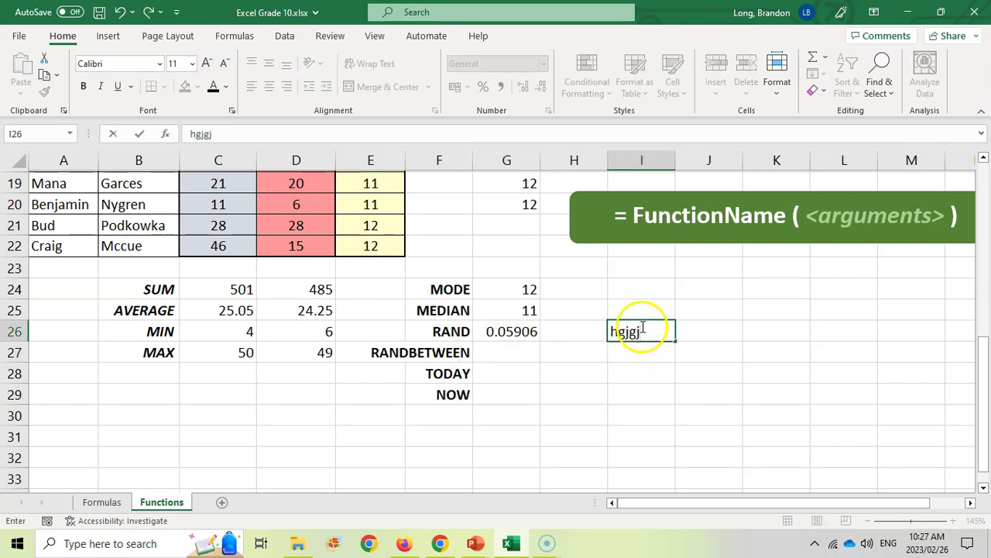
pyautogui.press('Return')
pyautogui.write('gjh')
pyautogui.press('Return')
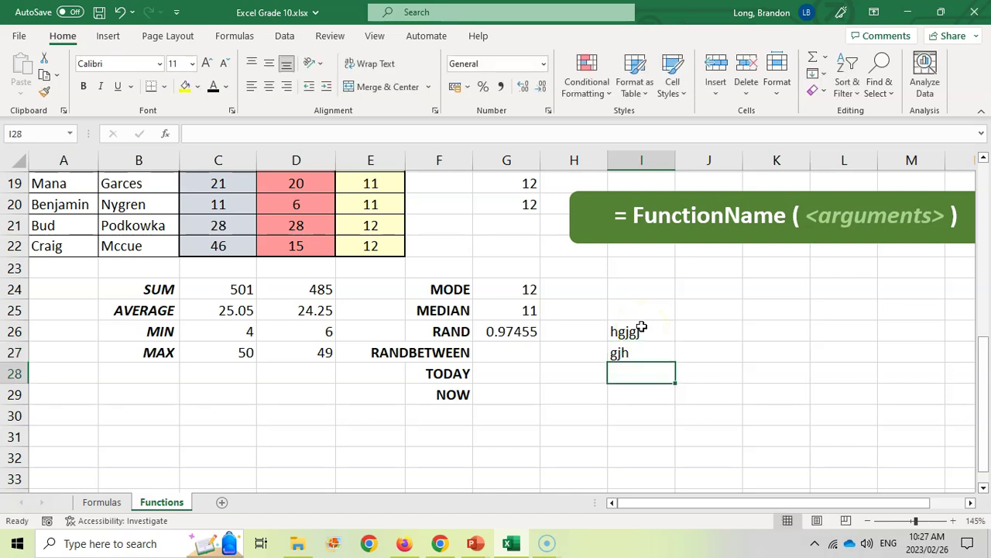
pyautogui.press('Up')
pyautogui.press('Up')
pyautogui.press('Delete')
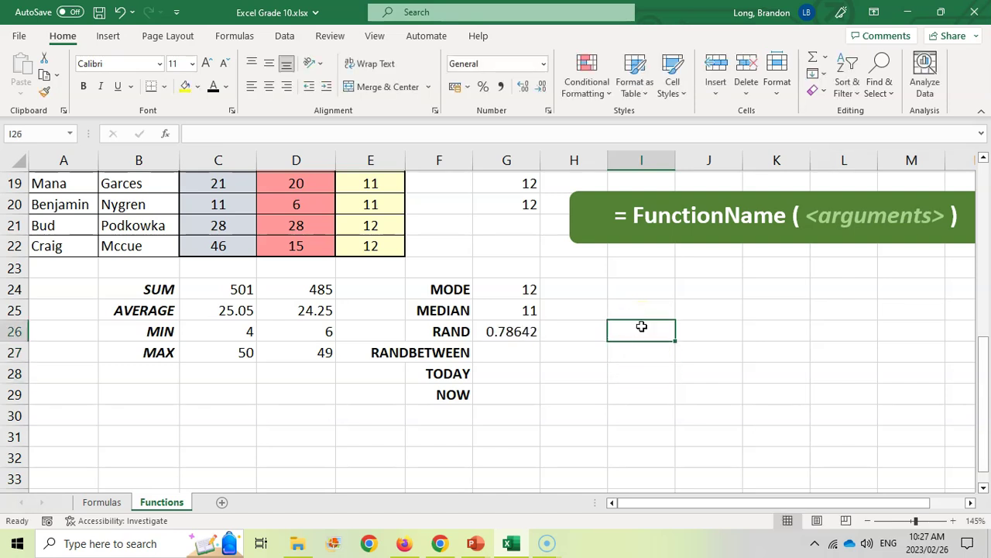
pyautogui.press('Left')
pyautogui.press('Left')
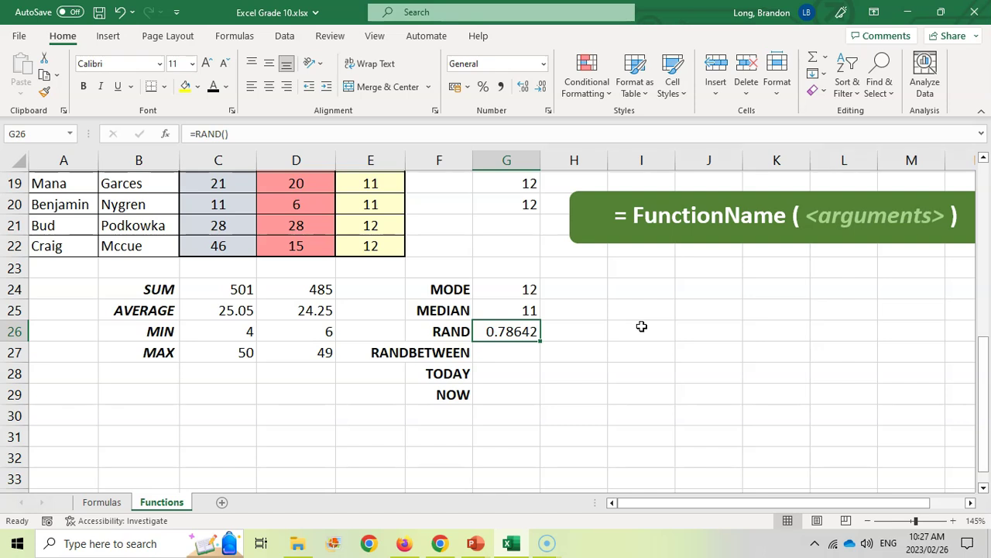
# - Enter =RANDBETWEEN(1,10) in G27 to generate a random whole number from 1 to 10
pyautogui.press('Down')
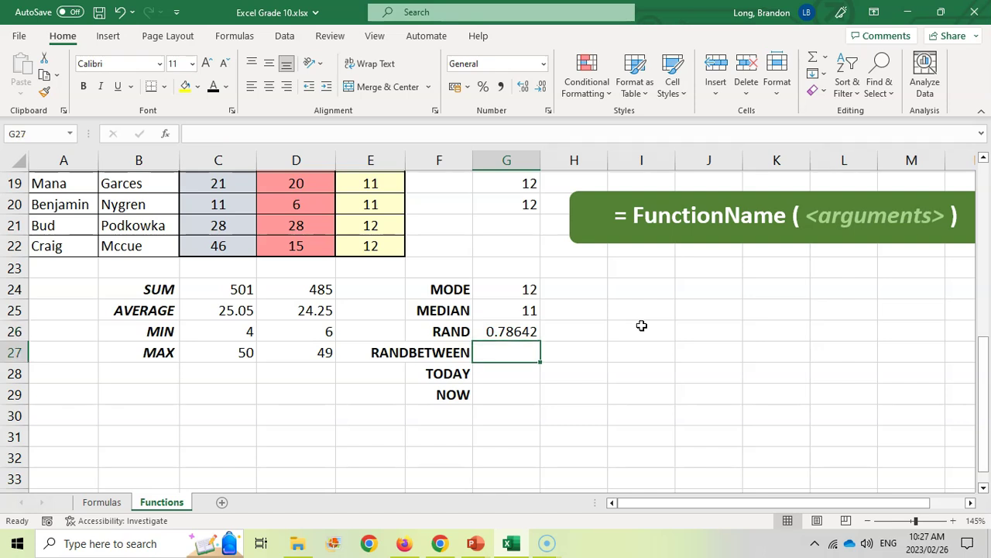
pyautogui.write('=')
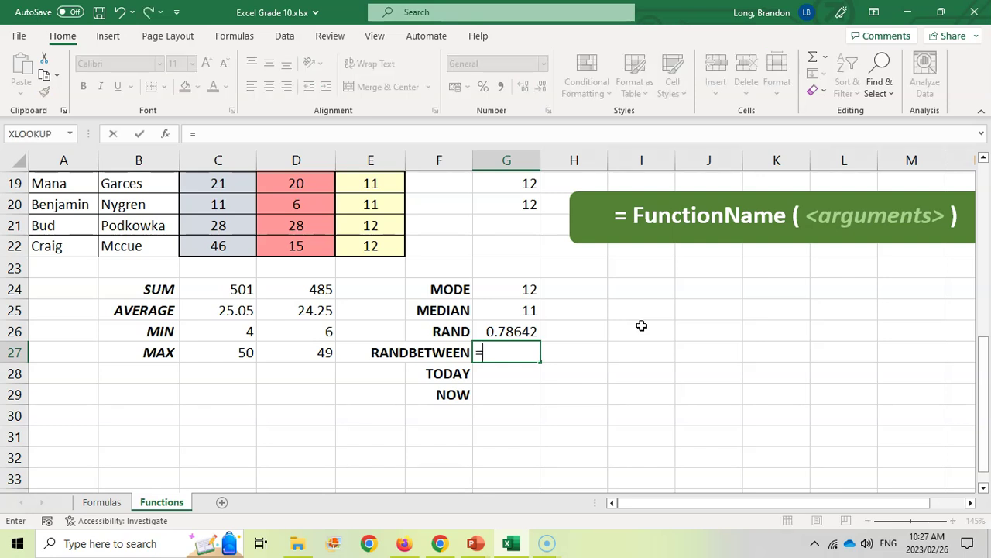
pyautogui.write('RANDBETWEEN(1,10')
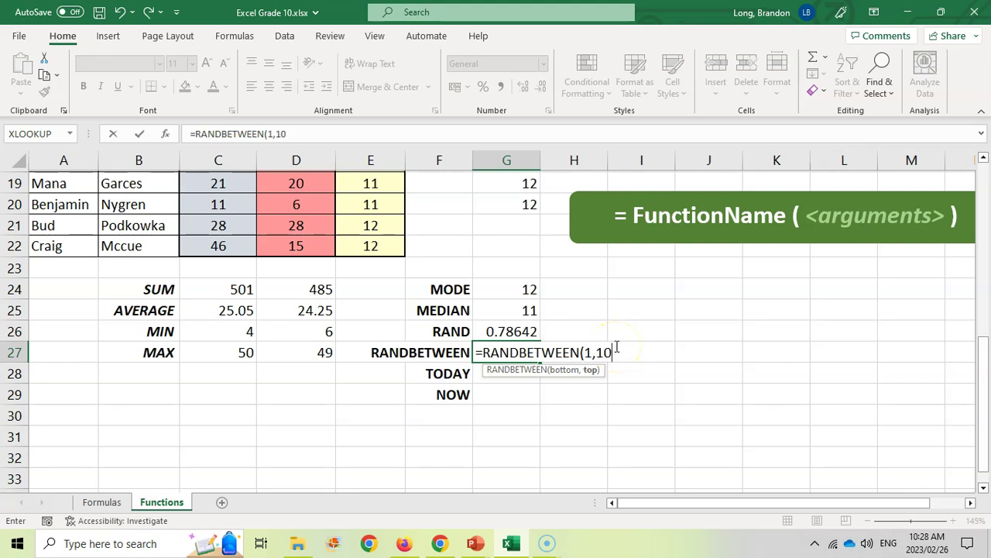
pyautogui.write(')')
pyautogui.press('Return')
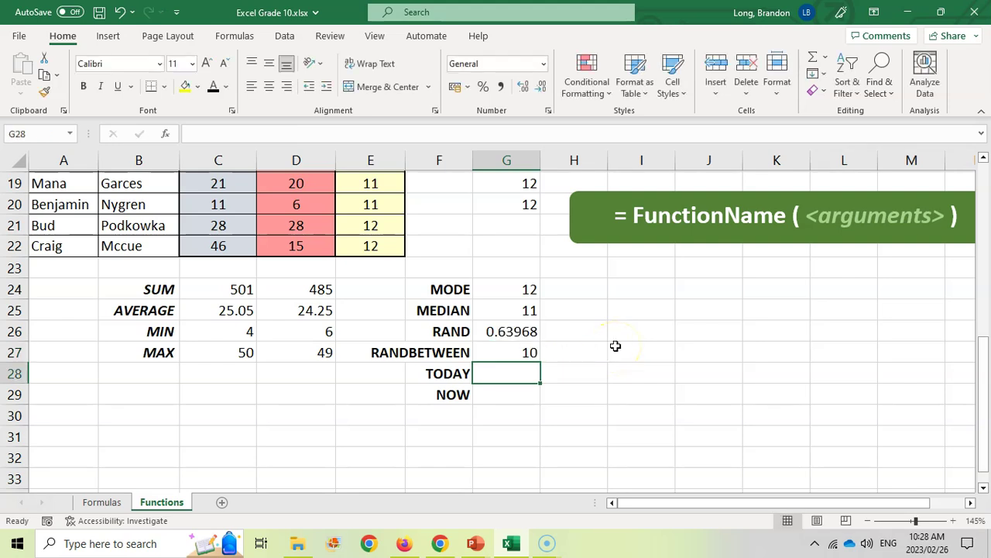
pyautogui.press('Up')
# - Test how RANDBETWEEN recalculates by repeatedly entering filler texts such as "jhgjh", "dsfd" and "sdfsdf" in I27, and clear the cell again
pyautogui.click(636, 353)
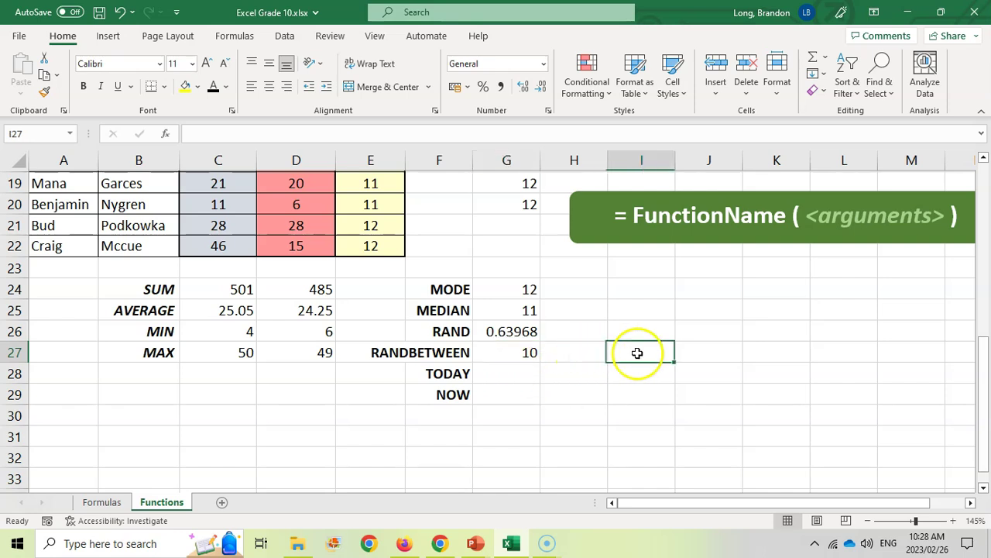
pyautogui.write('jhgjh')
pyautogui.press('Return')
pyautogui.press('Up')
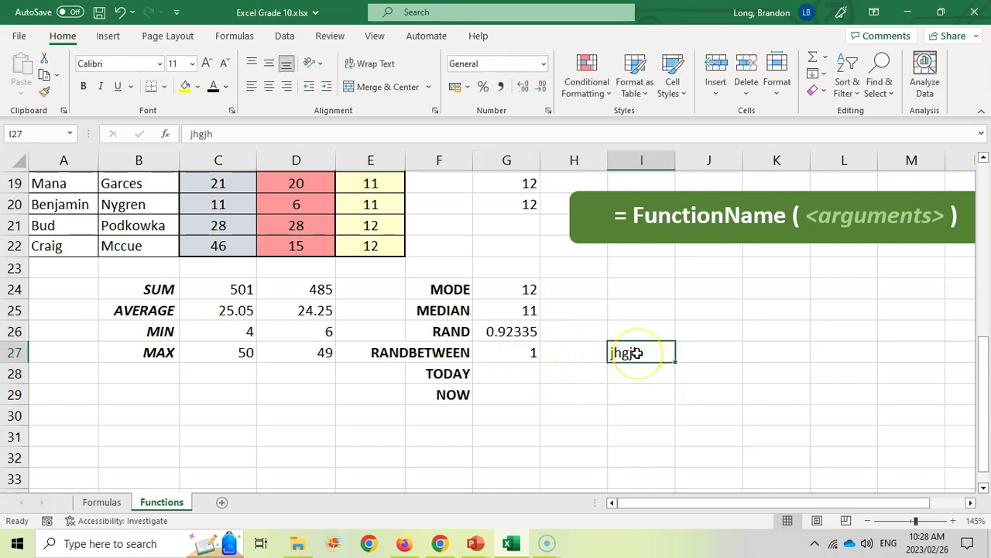
pyautogui.write('dsfd')
pyautogui.press('Return')
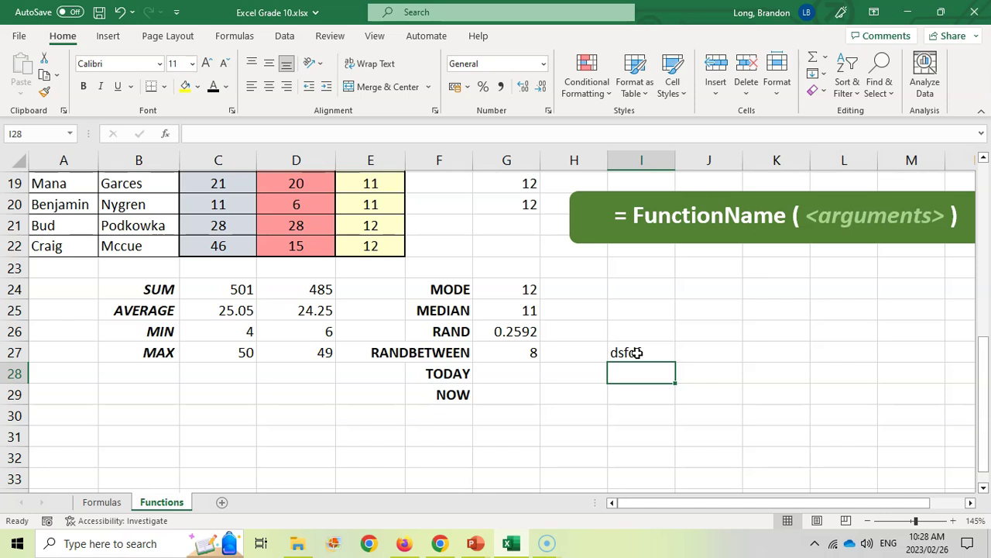
pyautogui.press('Up')
pyautogui.write('dfsd')
pyautogui.press('Return')
pyautogui.press('Up')
pyautogui.write('sdfsd')
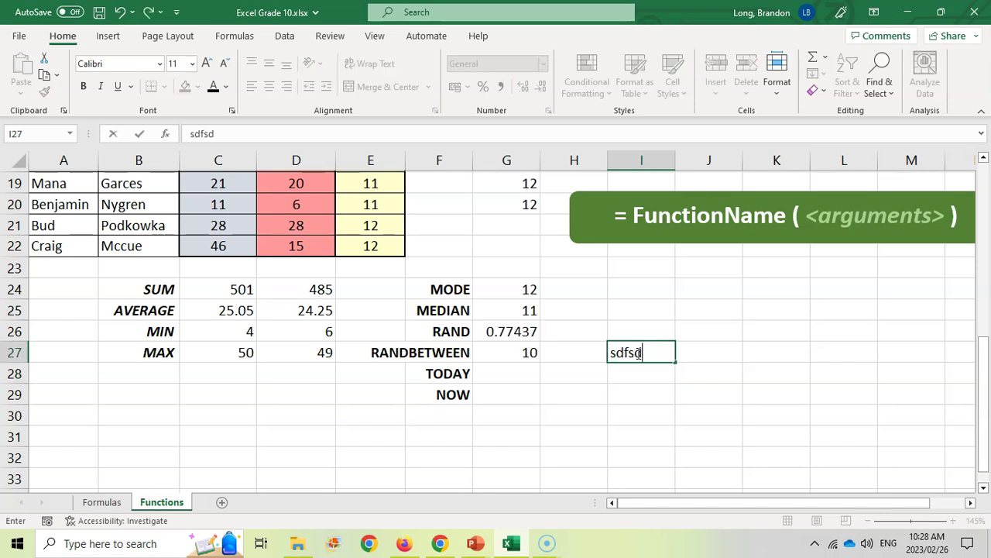
pyautogui.write('f')
pyautogui.press('Return')
pyautogui.press('Up')
pyautogui.write('sfdsfd')
pyautogui.press('Return')
pyautogui.press('Up')
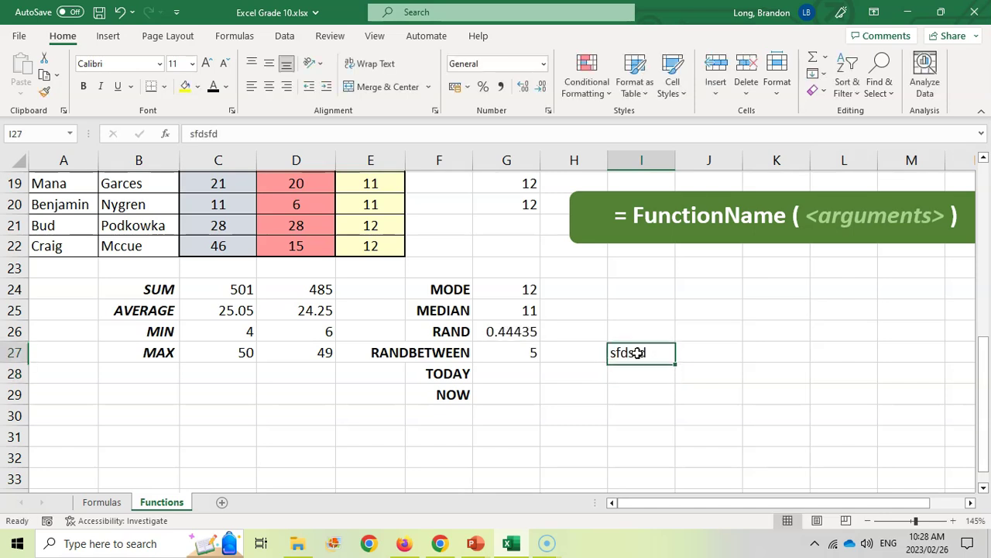
pyautogui.write('sdfsdf')
pyautogui.press('Return')
pyautogui.press('Up')
pyautogui.press('Delete')
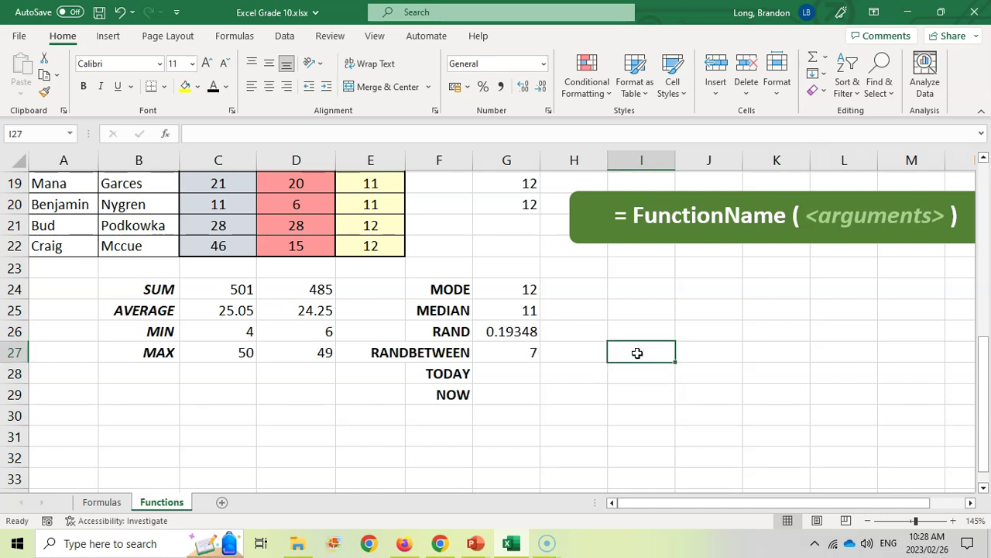
# - Enter =TODAY() in G28 to show the current date, and check the resulting cell
pyautogui.click(507, 374)
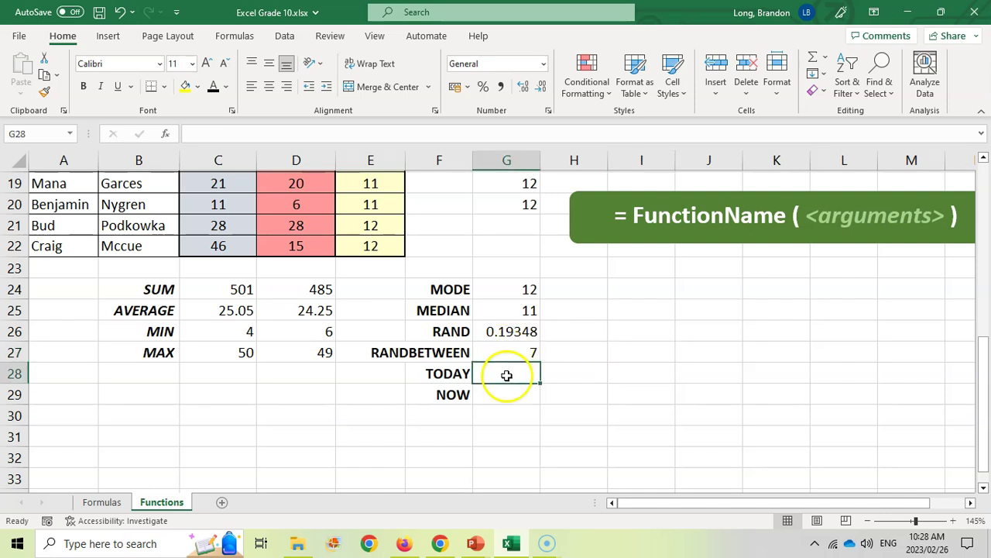
pyautogui.write('=to')
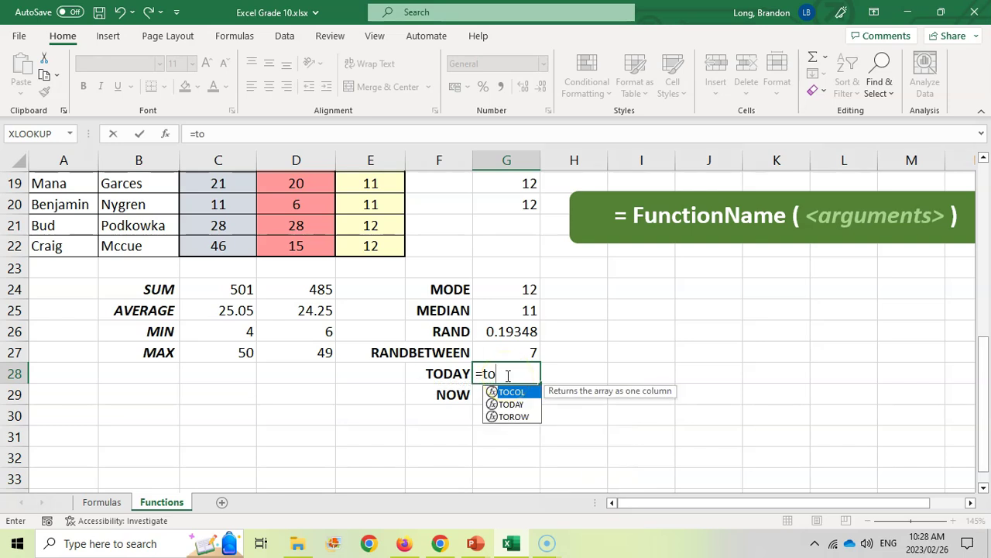
pyautogui.write('day(')
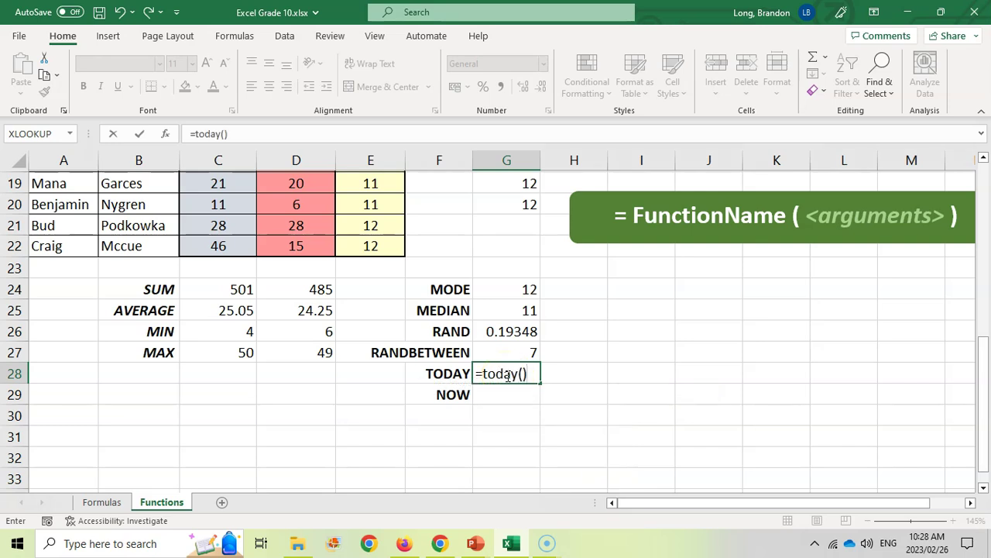
pyautogui.write(')')
pyautogui.press('Return')
pyautogui.click(507, 374)
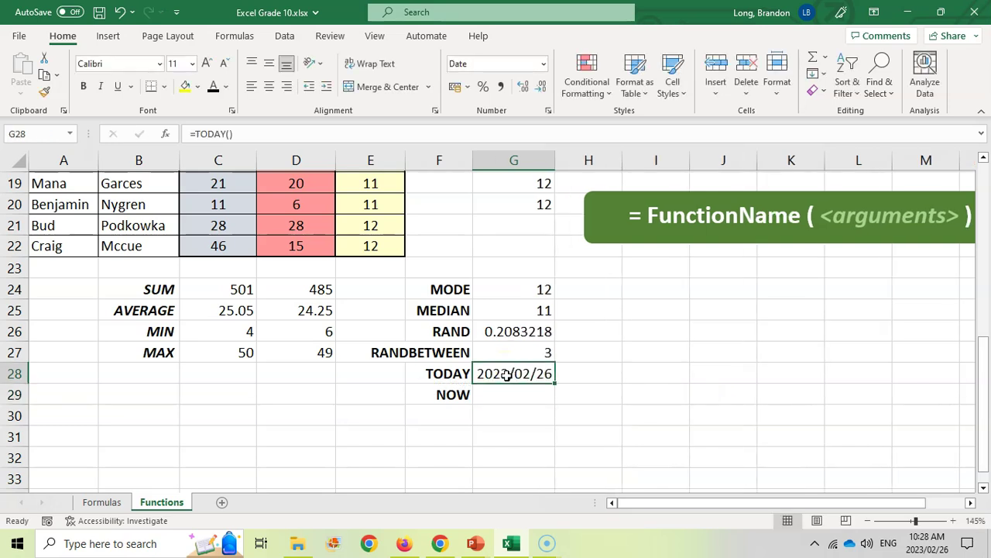
# - Enter =NOW() in G29 to show the current date and time, and check the resulting cell
pyautogui.click(525, 393)
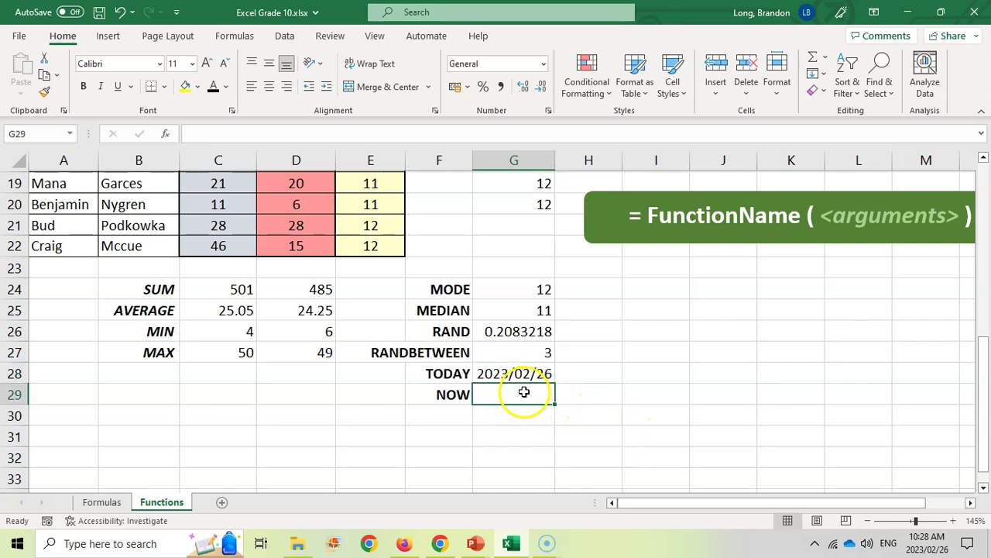
pyautogui.write('=now()')
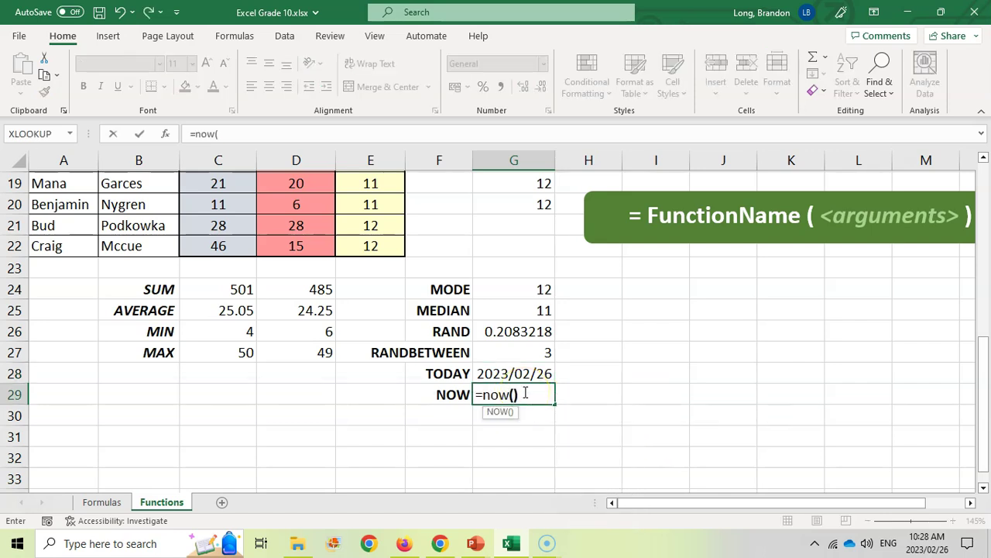
pyautogui.press('Return')
pyautogui.click(525, 394)
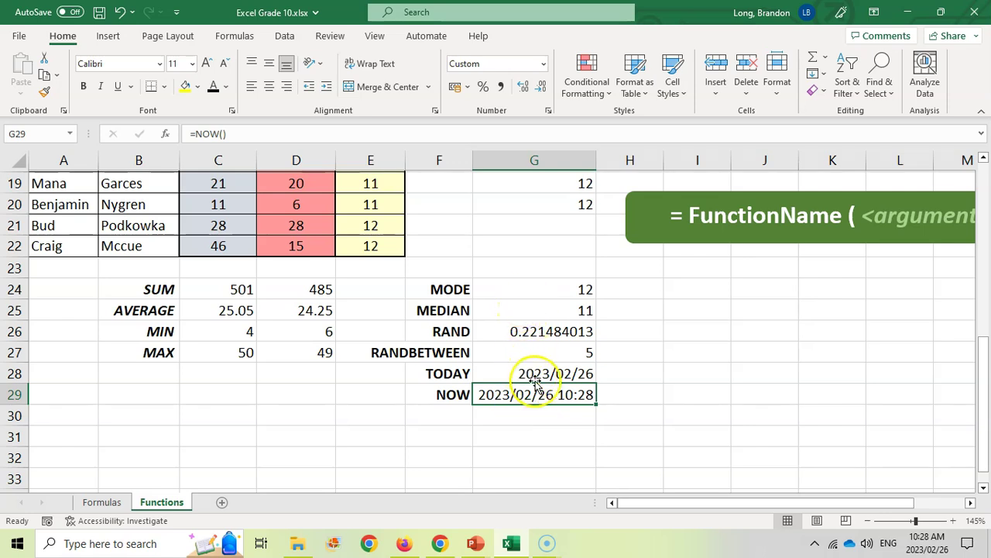
# - Enter =SUM(C3:D3)/2 in F3 to combine a function with a division and average the first learner's two marks
pyautogui.scroll(1, 519, 375)
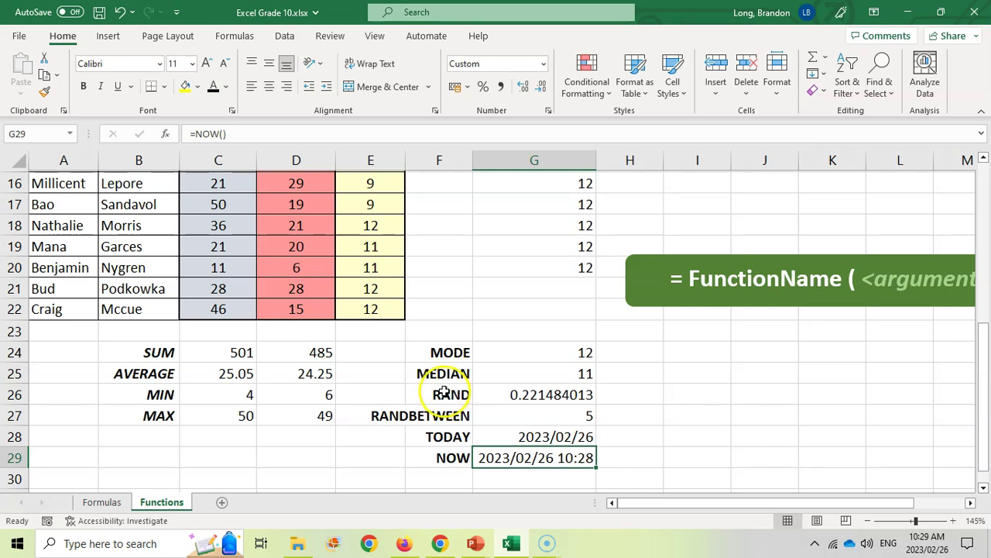
pyautogui.scroll(5, 422, 418)
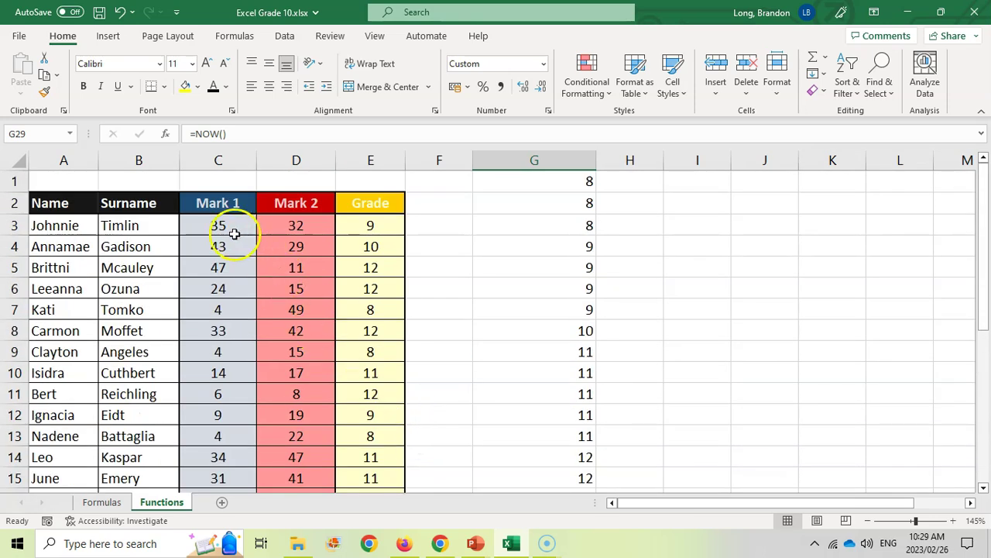
pyautogui.click(233, 228)
pyautogui.click(290, 223)
pyautogui.click(224, 226)
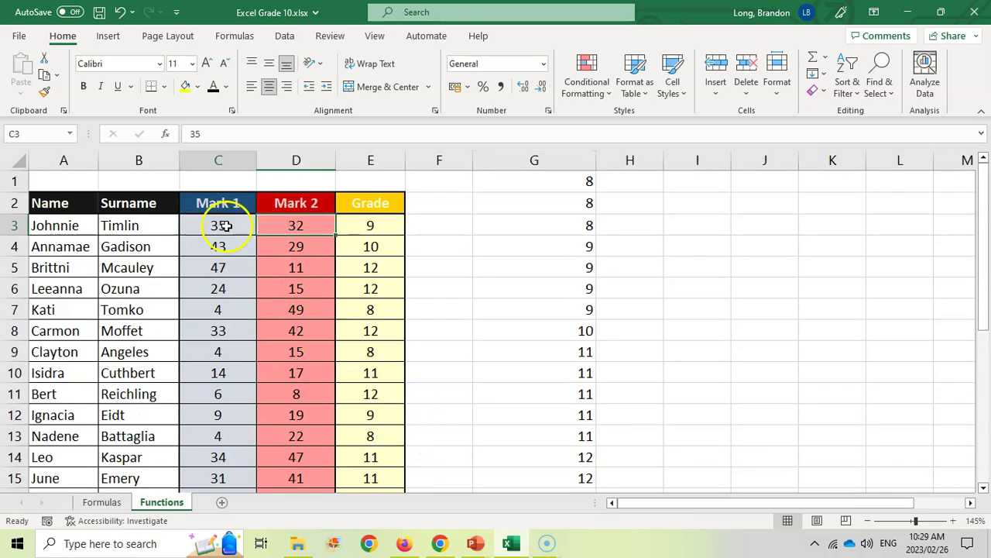
pyautogui.click(294, 223)
pyautogui.click(447, 226)
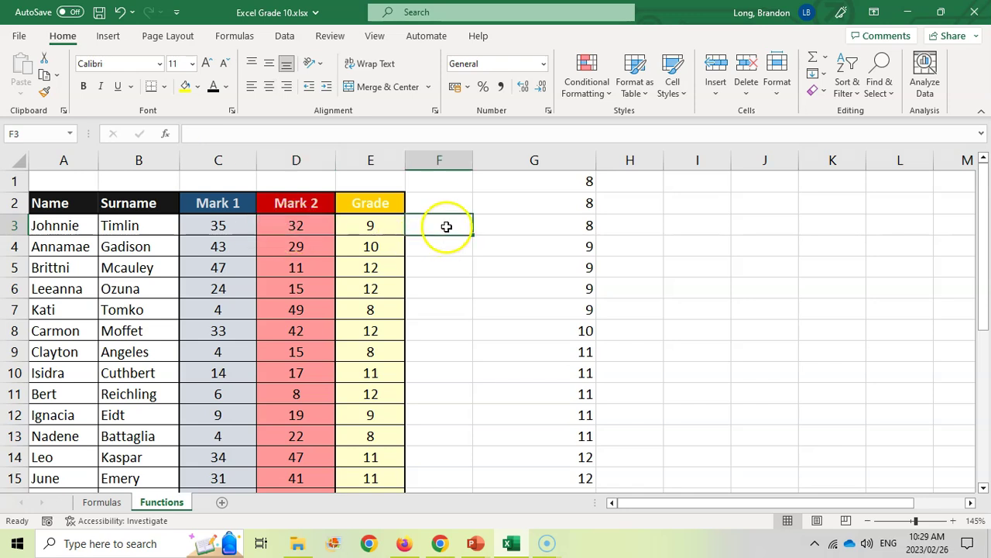
pyautogui.write('=SUM(')
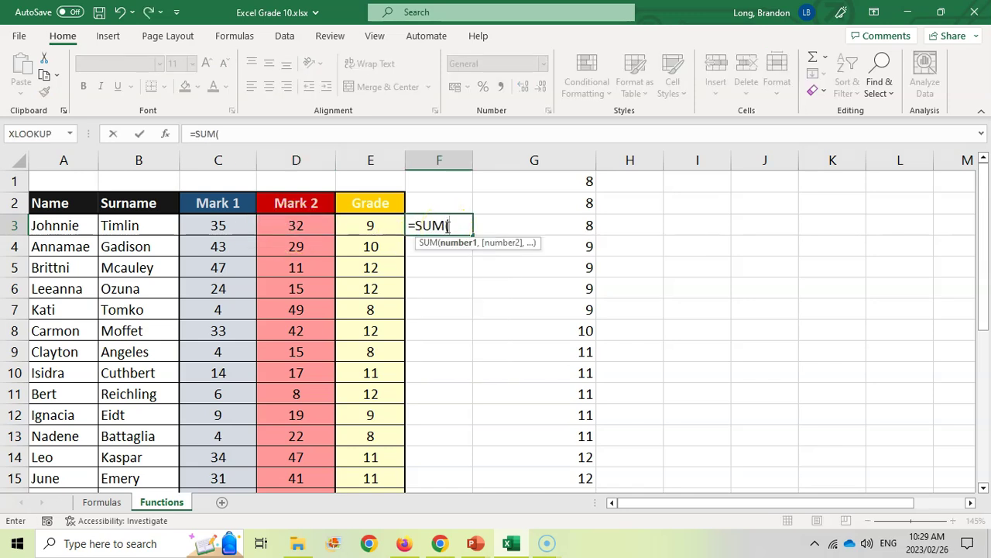
pyautogui.moveTo(220, 225); pyautogui.dragTo(306, 227)
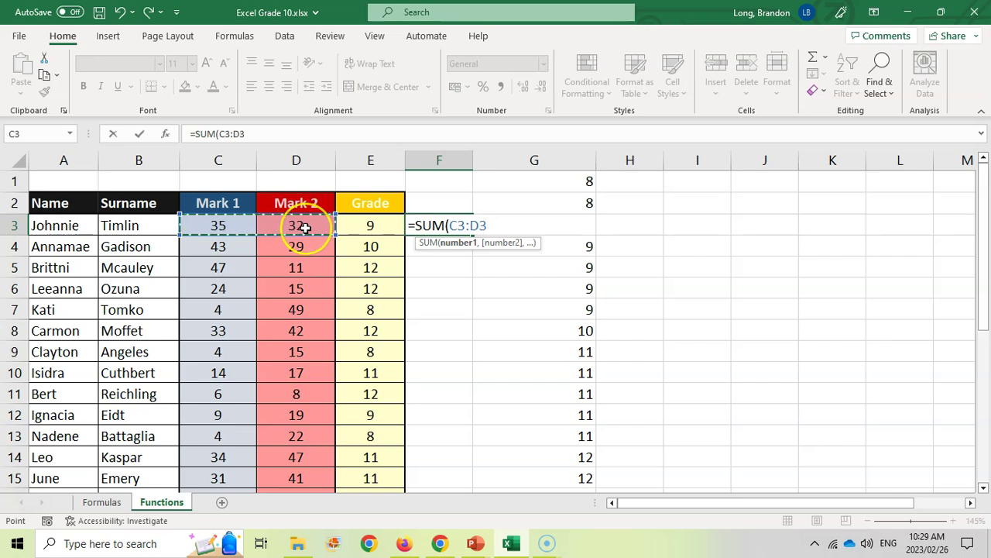
pyautogui.write(')/2')
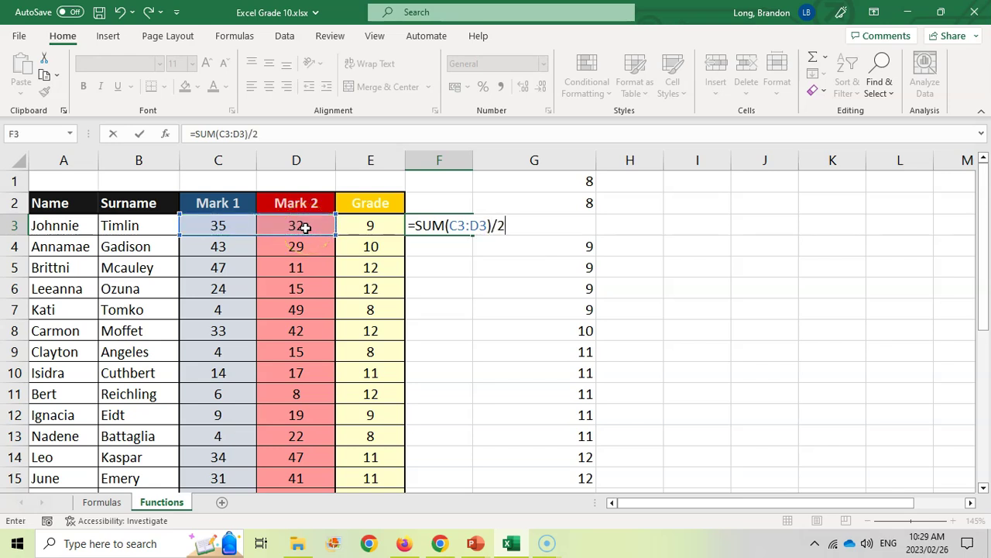
pyautogui.press('Return')
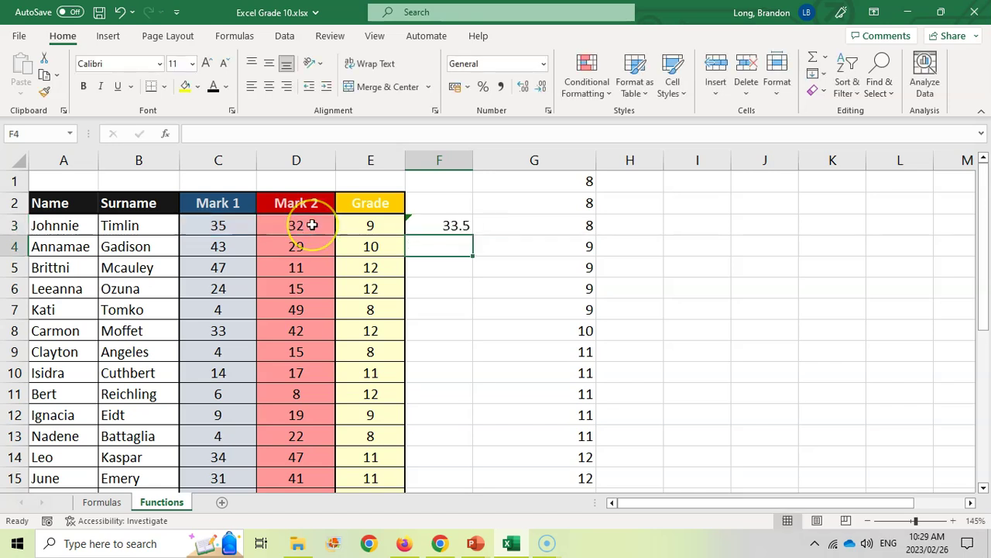
pyautogui.press('Up')
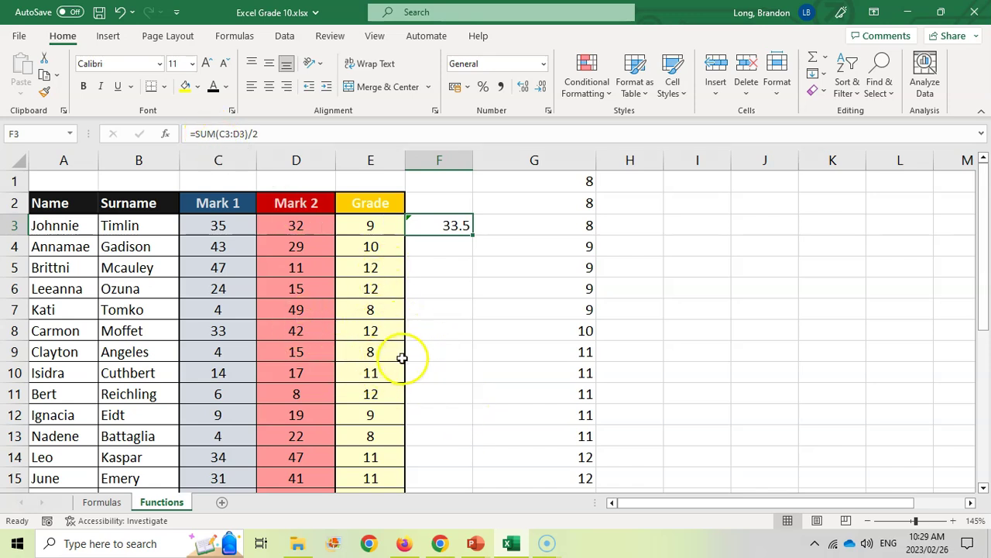
# - Label cell B29 as "Diff" for the difference between the highest and lowest marks
pyautogui.scroll(-6, 402, 357)
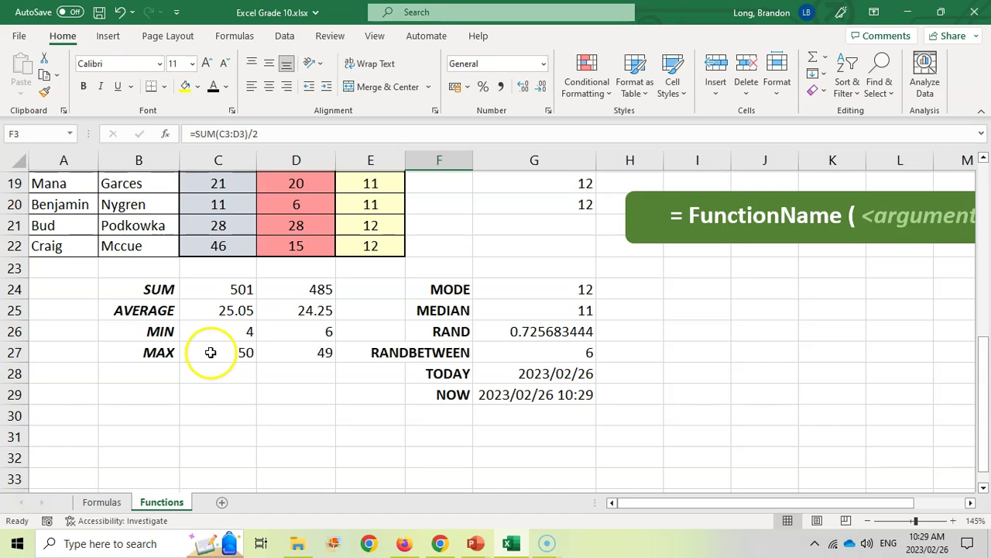
pyautogui.scroll(6, 207, 333)
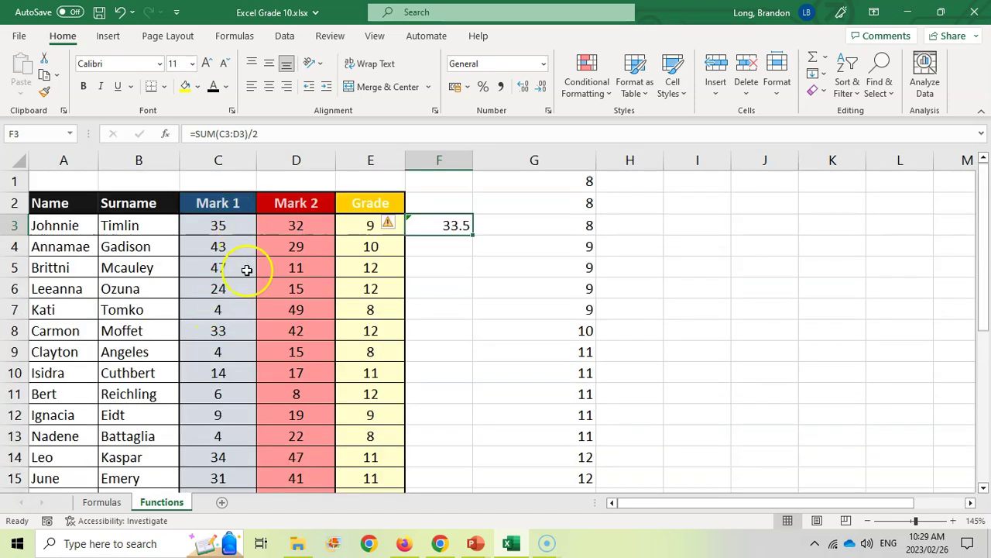
pyautogui.scroll(-6, 237, 300)
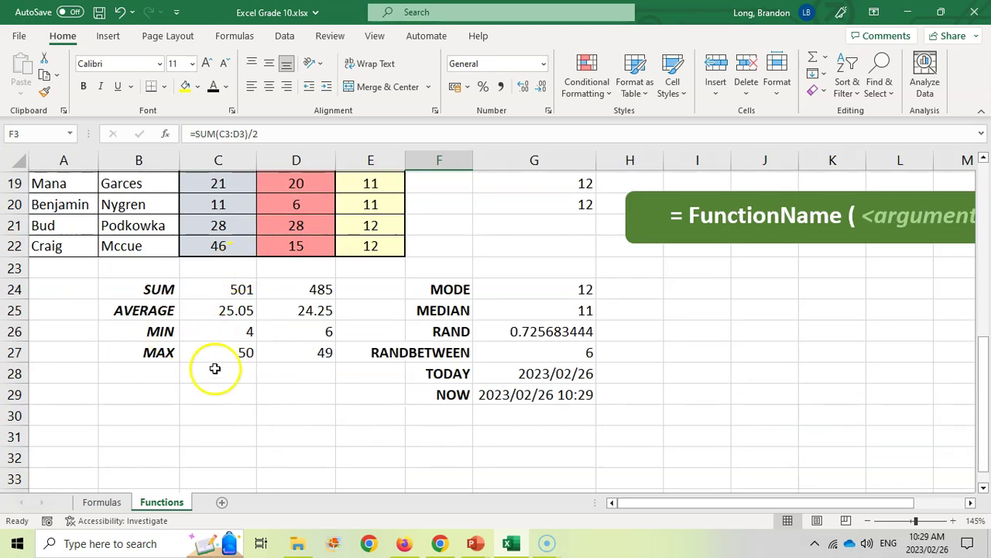
pyautogui.click(155, 396)
pyautogui.write('Diff')
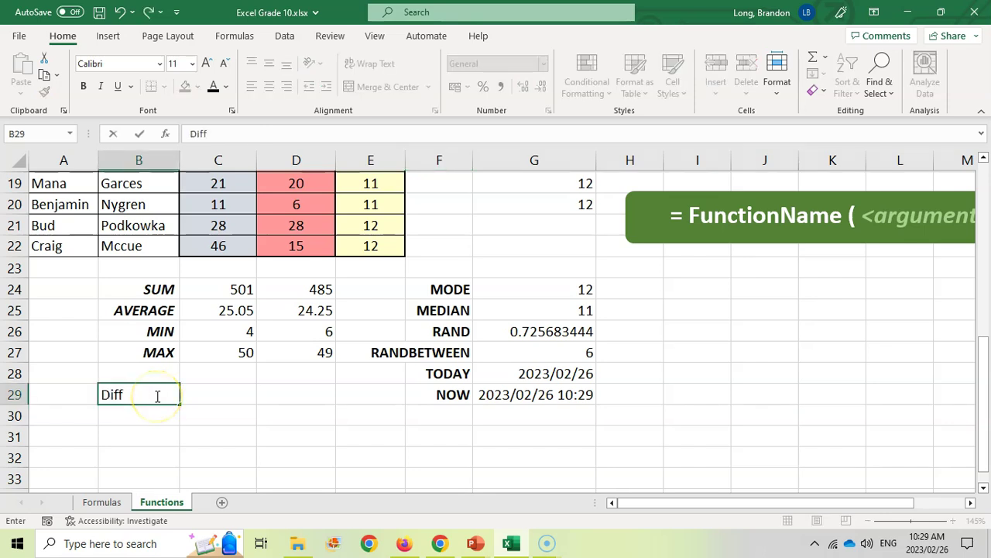
pyautogui.press('Tab')
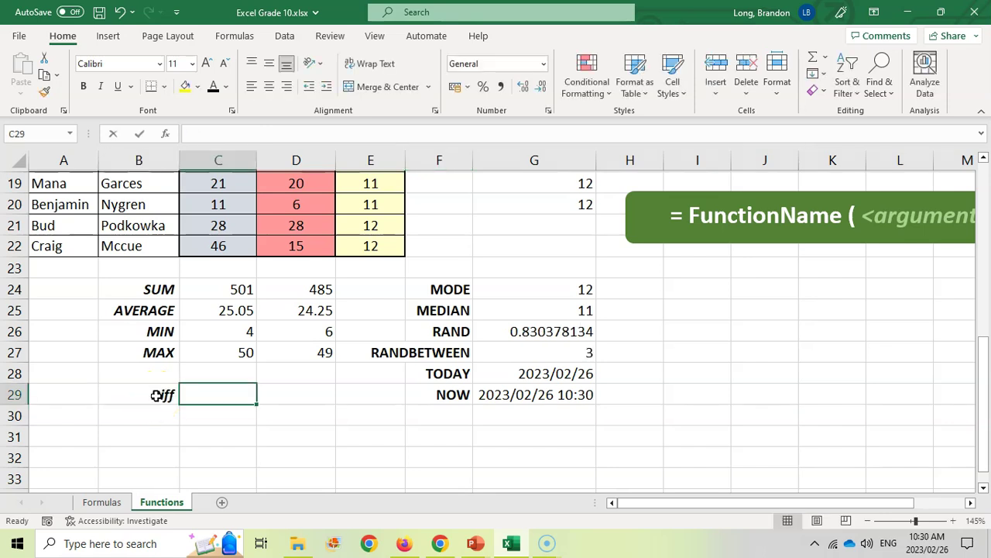
# - Enter =MAX(C2:C22)-MIN(C2:C22) in C29 to calculate the range of the Mark 1 column
pyautogui.write('=MAX(C')
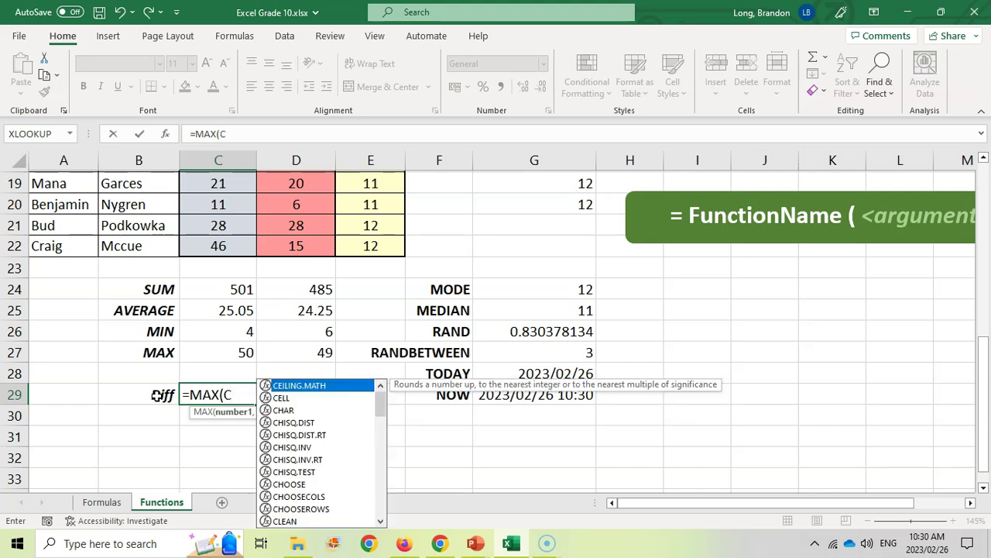
pyautogui.write('2:')
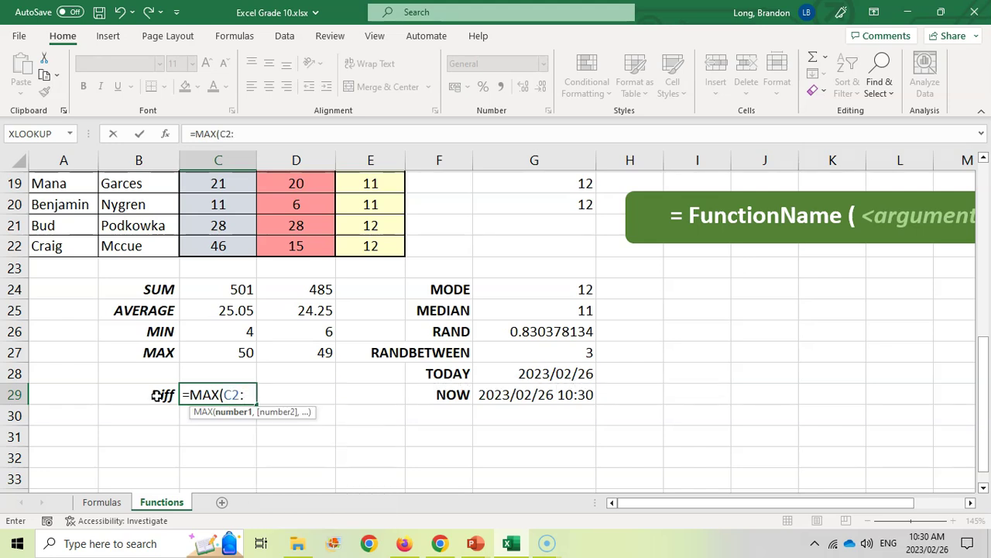
pyautogui.write('C22)-')
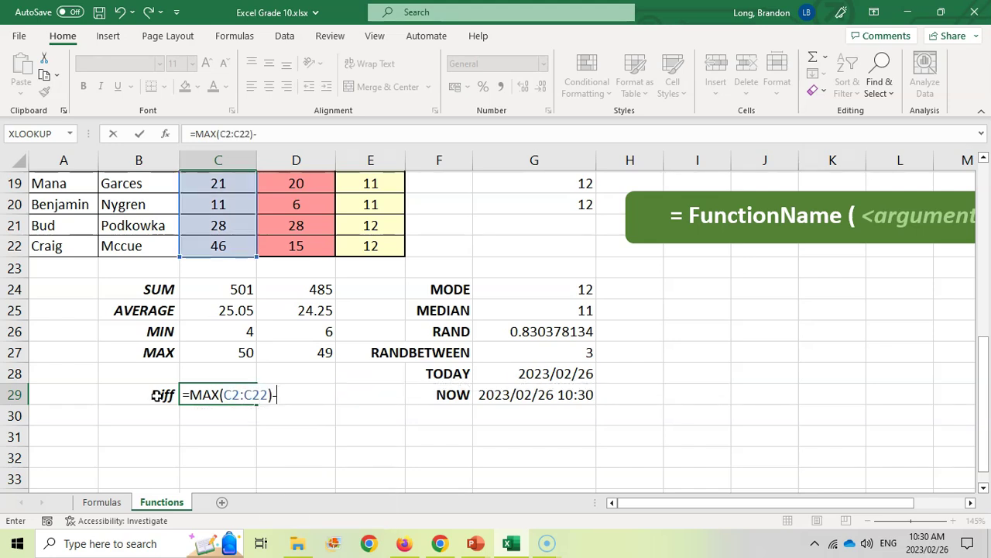
pyautogui.write('MIN')
pyautogui.write('(C2:C22')
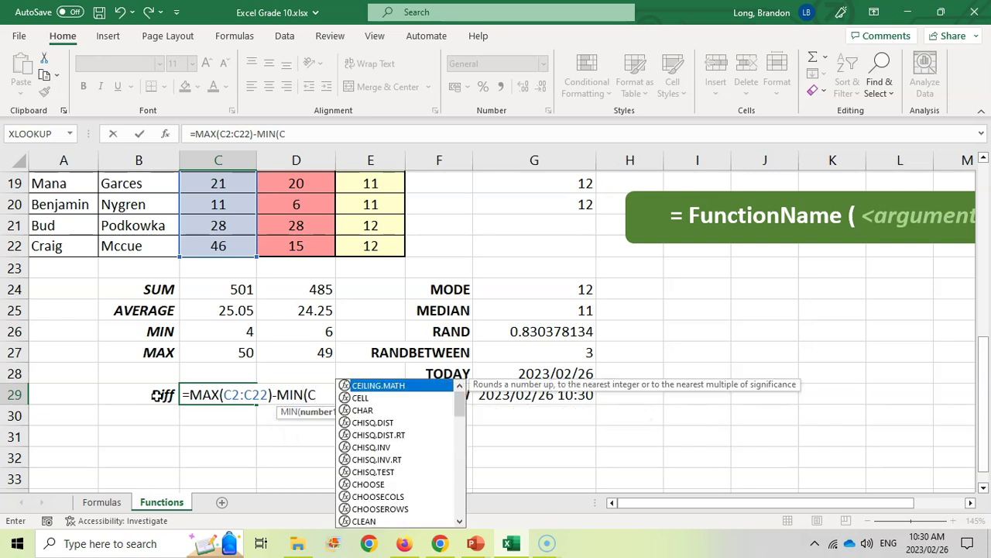
pyautogui.write(')')
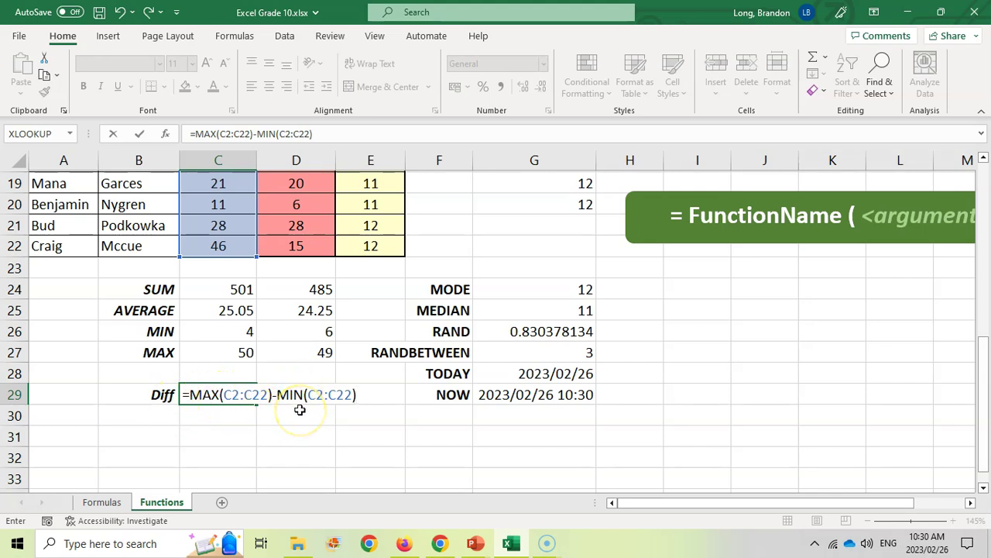
pyautogui.press('Return')
pyautogui.click(228, 389)
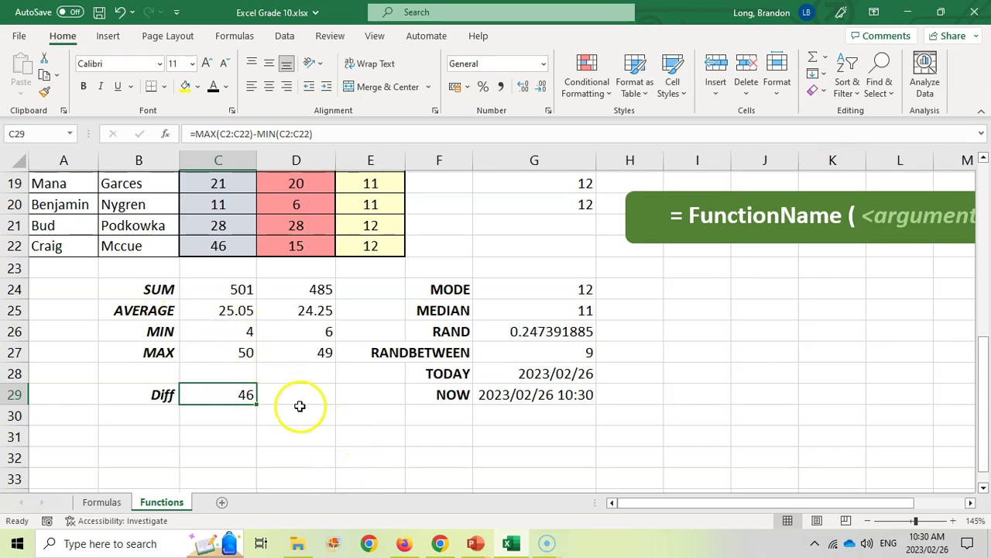
pyautogui.scroll(6, 221, 390)
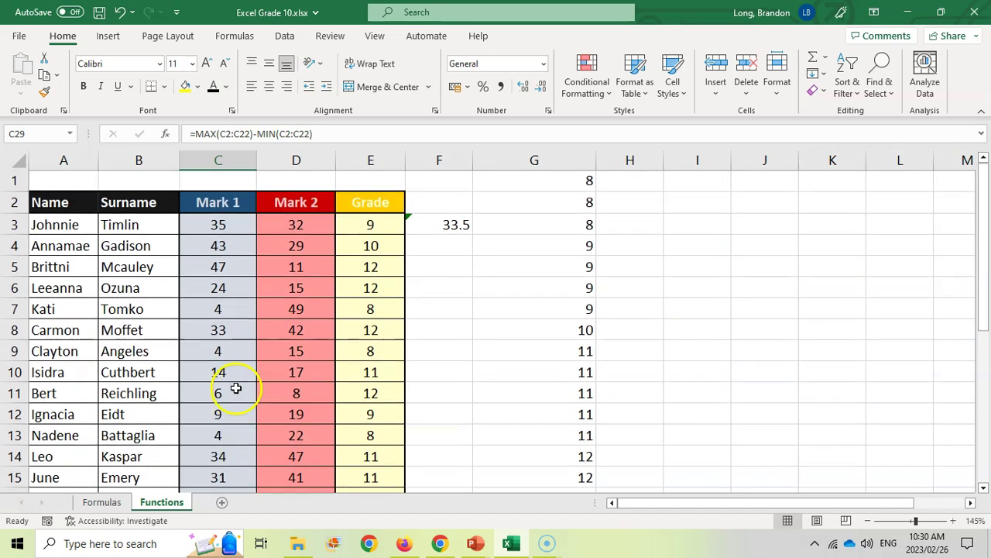
pyautogui.scroll(-4, 236, 385)
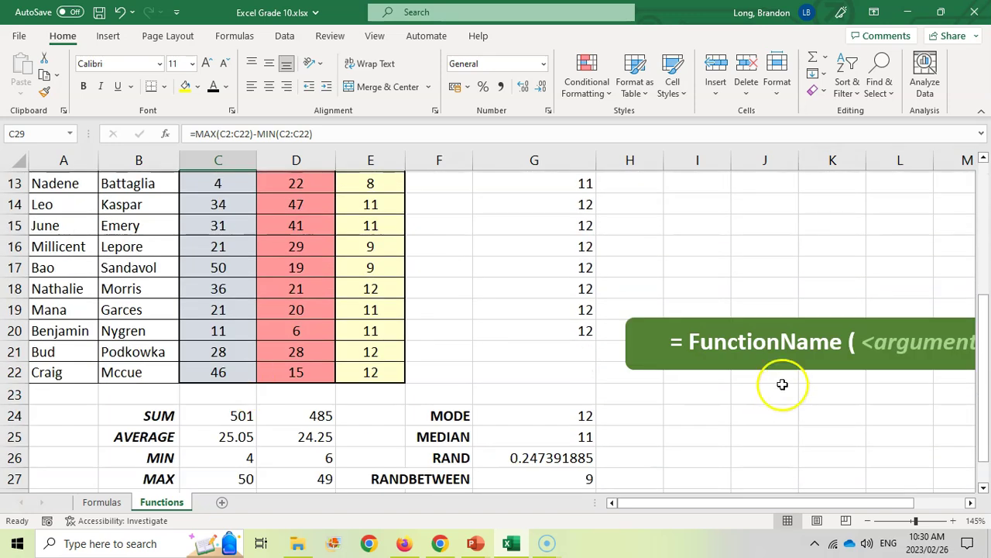
# - Move the green "= FunctionName ( <arguments> )" banner sideways until its whole text fits in view beside the marks table
pyautogui.moveTo(750, 320); pyautogui.dragTo(566, 321)
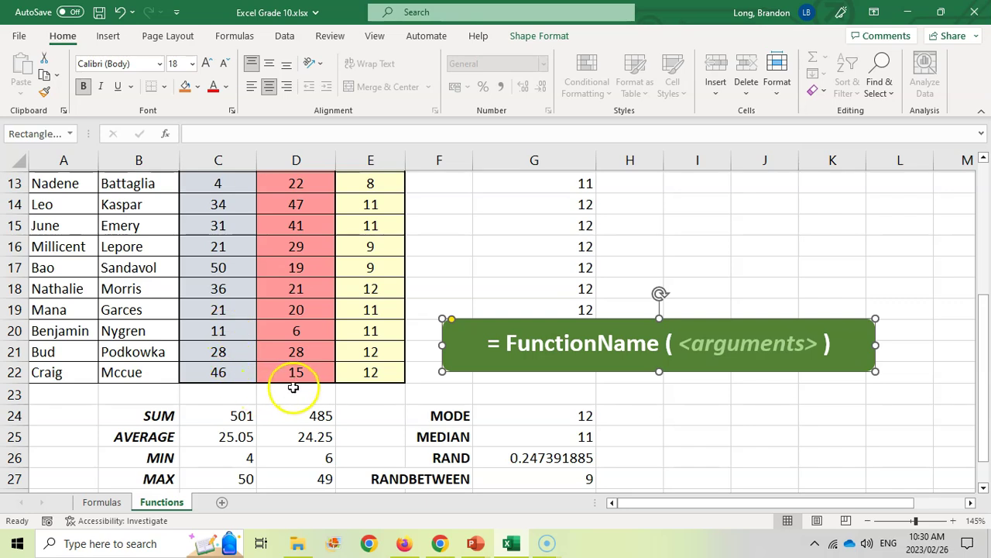
pyautogui.scroll(3, 298, 379)
pyautogui.scroll(1, 294, 379)
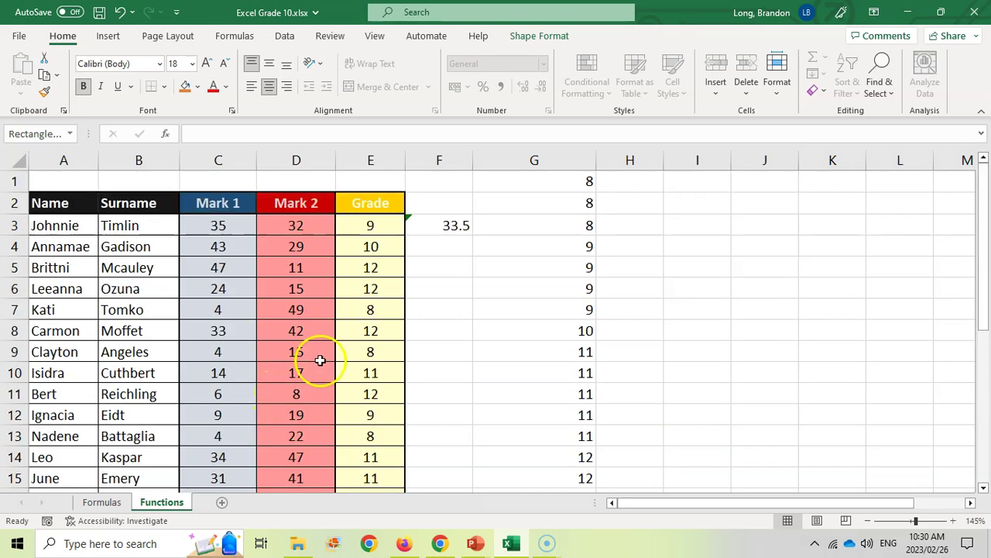
# - Enter =SUM(C3:D22) in C31 to total the Mark 1 and Mark 2 columns as one range
pyautogui.scroll(-2, 337, 295)
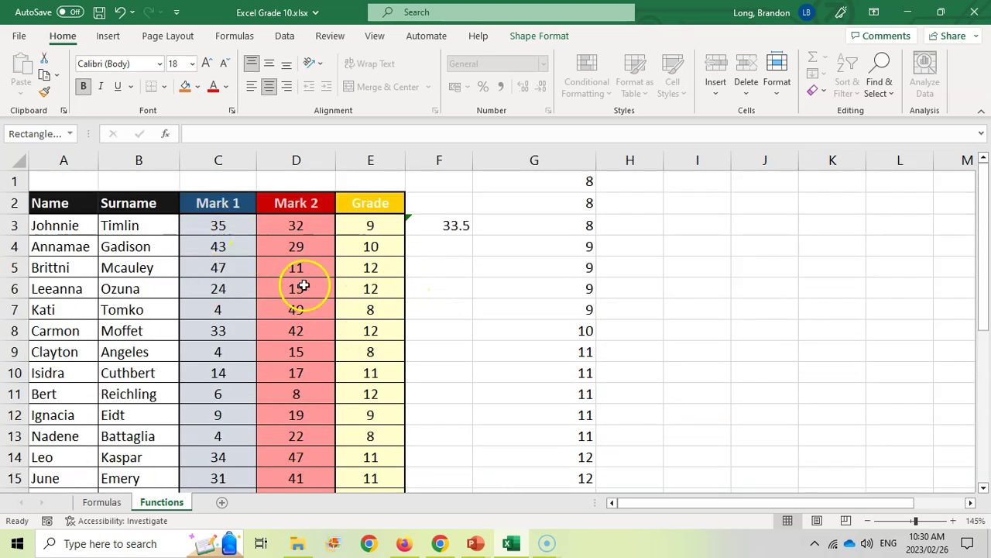
pyautogui.scroll(-7, 312, 261)
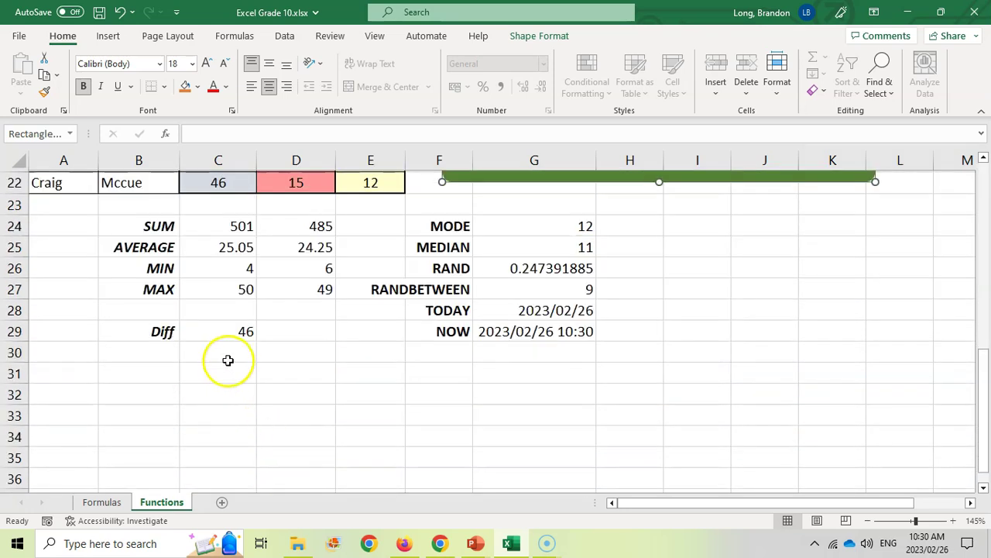
pyautogui.click(228, 366)
pyautogui.write('=SUM(')
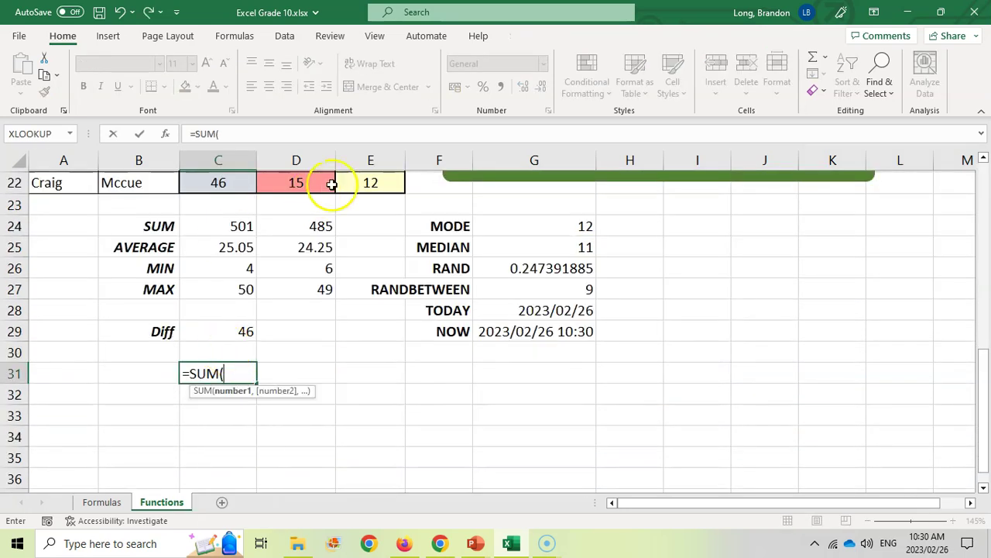
pyautogui.moveTo(303, 186); pyautogui.dragTo(221, 225)
pyautogui.scroll(-8, 309, 228)
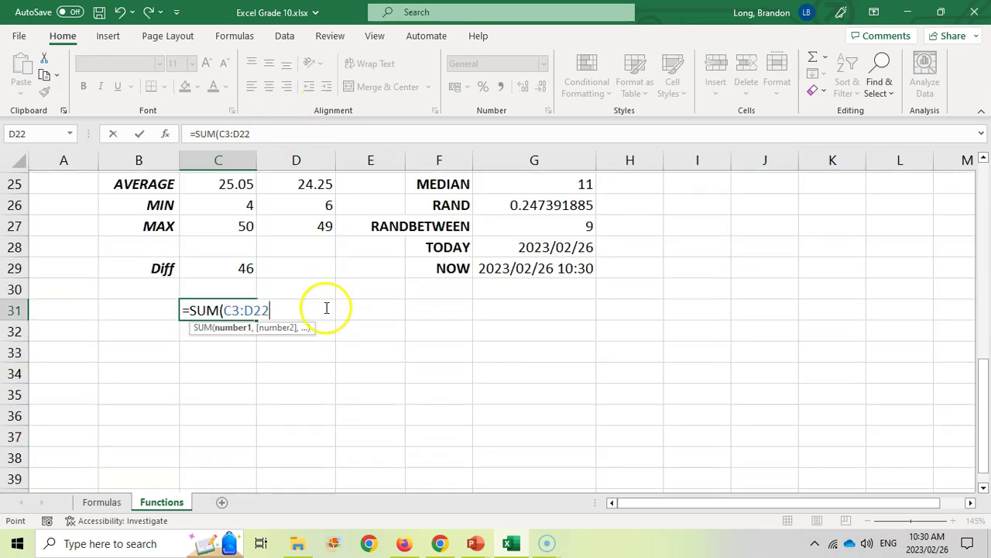
pyautogui.press('Return')
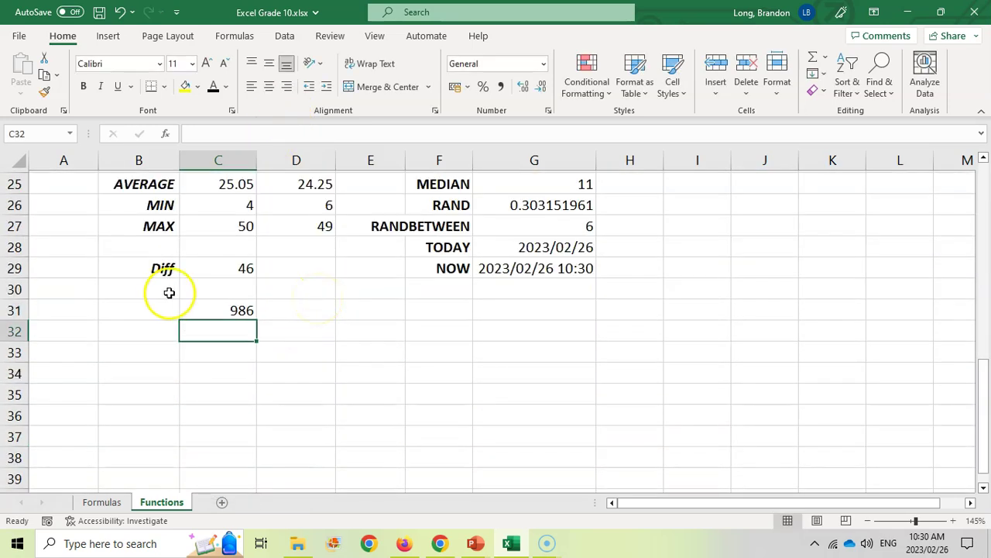
pyautogui.click(236, 311)
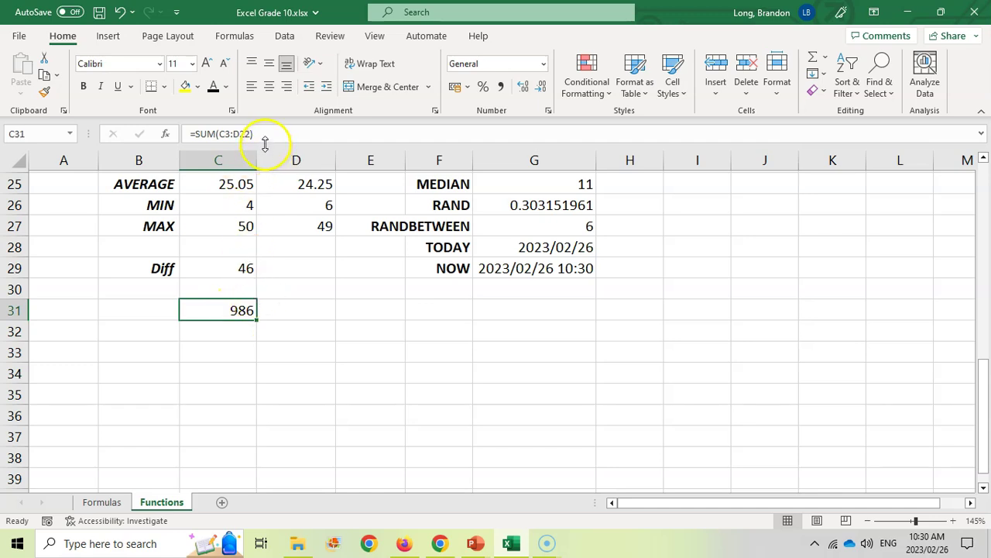
pyautogui.moveTo(219, 133); pyautogui.dragTo(265, 137)
pyautogui.press('Delete')
pyautogui.scroll(8, 261, 204)
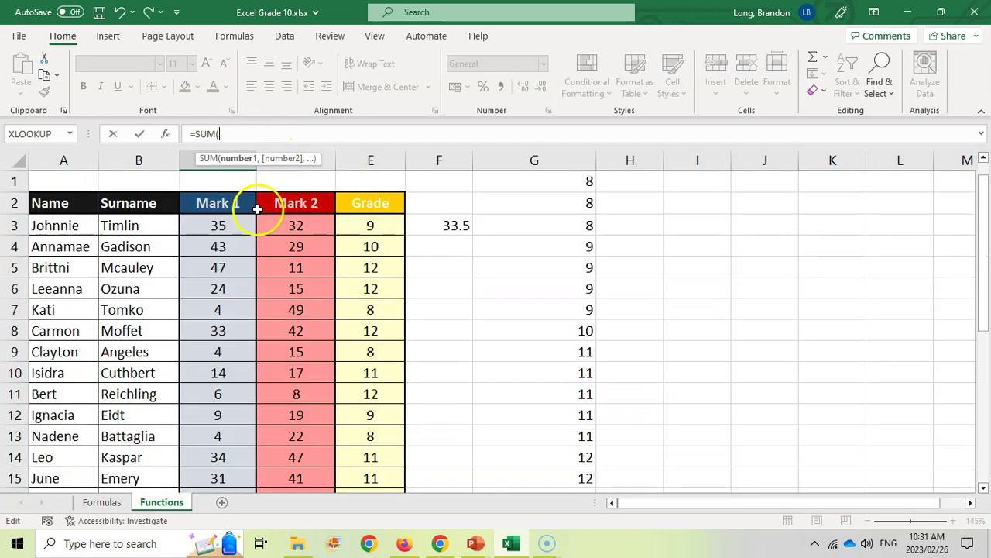
pyautogui.click(324, 158)
pyautogui.press('Escape')
# - Insert an empty column between Mark 1 and Mark 2, separating the two ranges of marks
pyautogui.hotkey('ctrl', 'shift', '=')
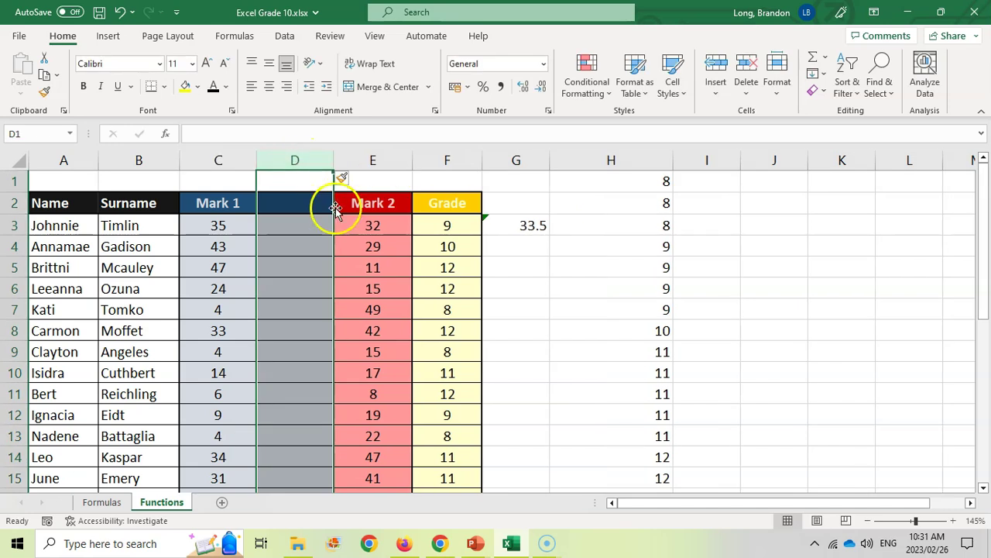
pyautogui.click(305, 250)
pyautogui.moveTo(305, 204); pyautogui.dragTo(309, 380)
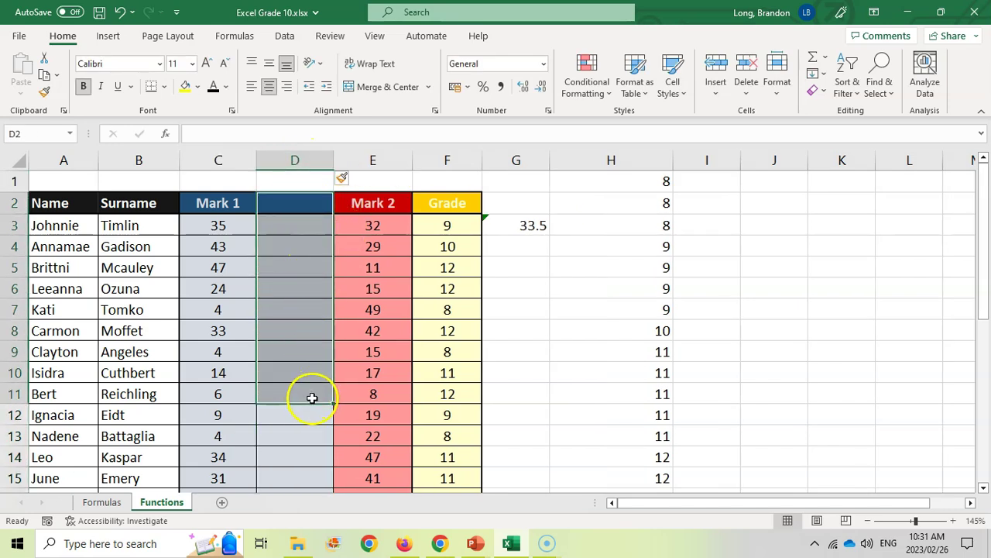
pyautogui.moveTo(217, 226); pyautogui.dragTo(230, 370)
pyautogui.click(378, 227)
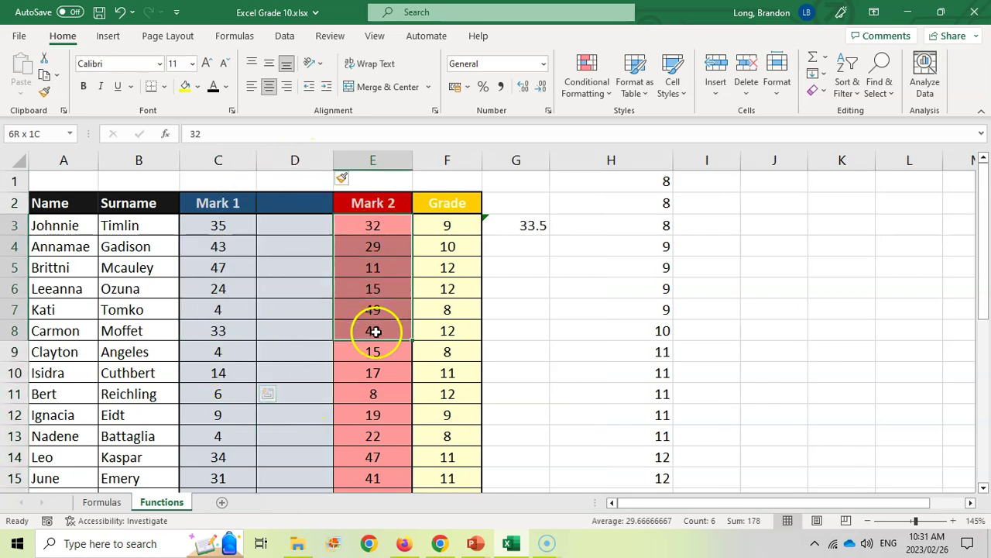
# - Replace the formula in C31 with =SUM(C3:C22,E3:E22) to add the two separated mark ranges
pyautogui.scroll(-6, 364, 331)
pyautogui.click(248, 437)
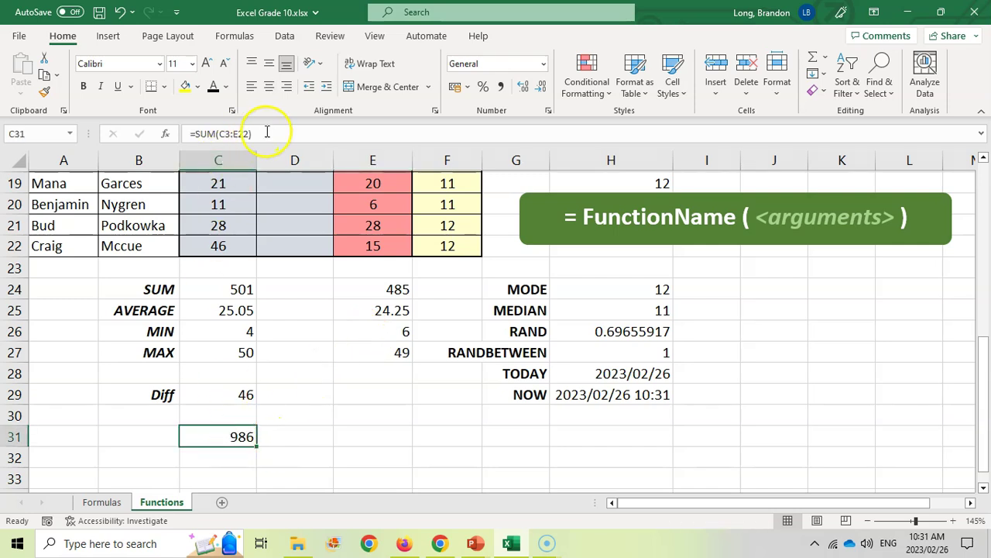
pyautogui.moveTo(267, 131); pyautogui.dragTo(192, 133)
pyautogui.write('=SUM')
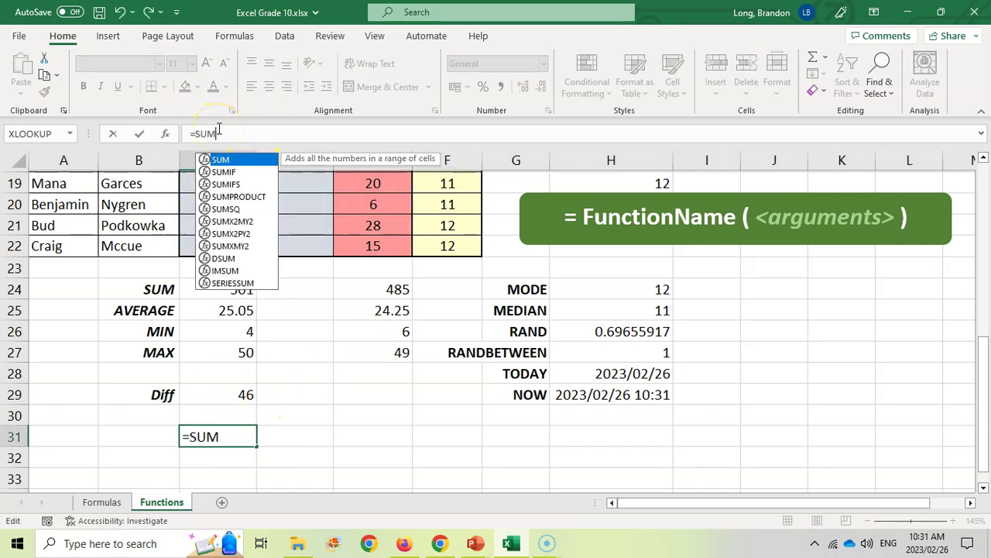
pyautogui.write('(')
pyautogui.moveTo(218, 245); pyautogui.dragTo(217, 225)
pyautogui.write(',')
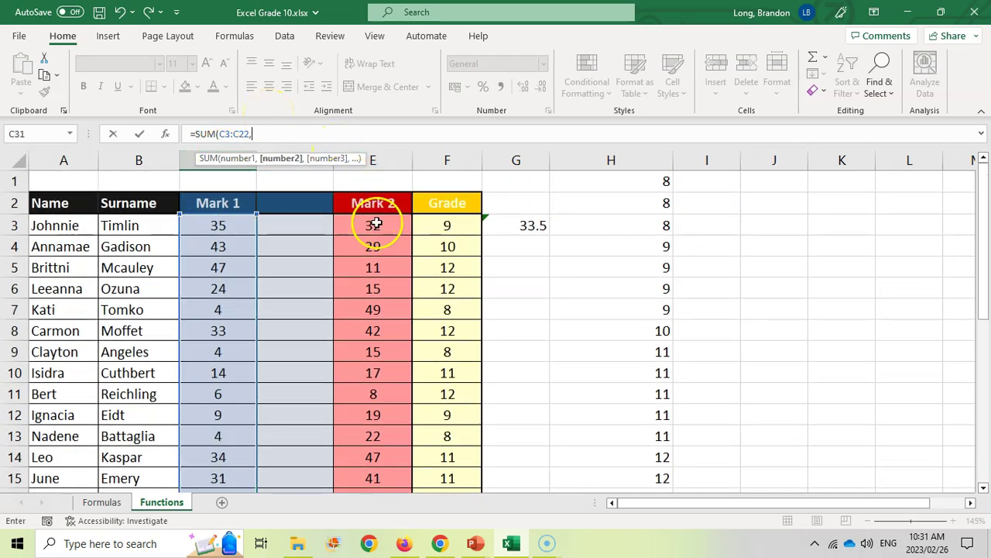
pyautogui.moveTo(376, 224); pyautogui.dragTo(375, 484)
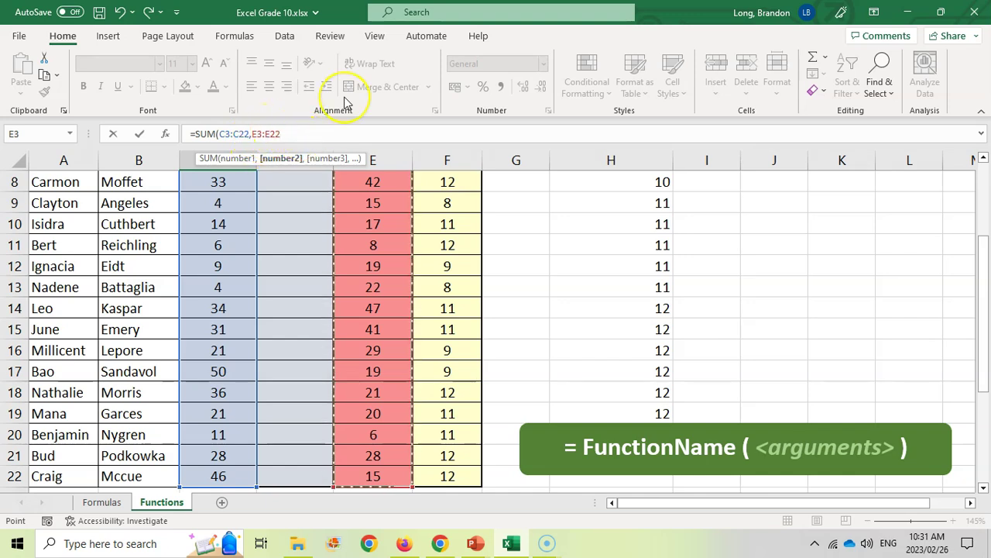
pyautogui.write(')')
pyautogui.press('Return')
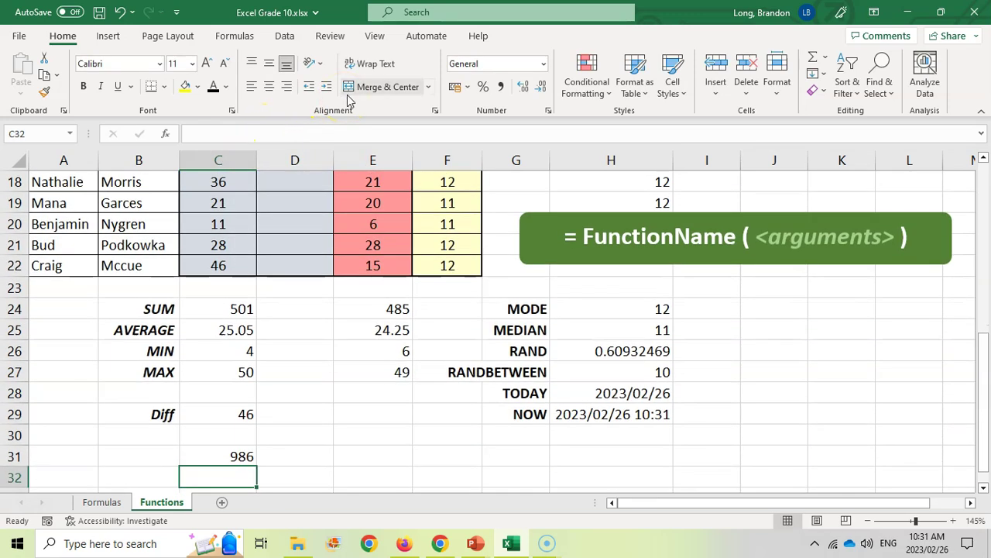
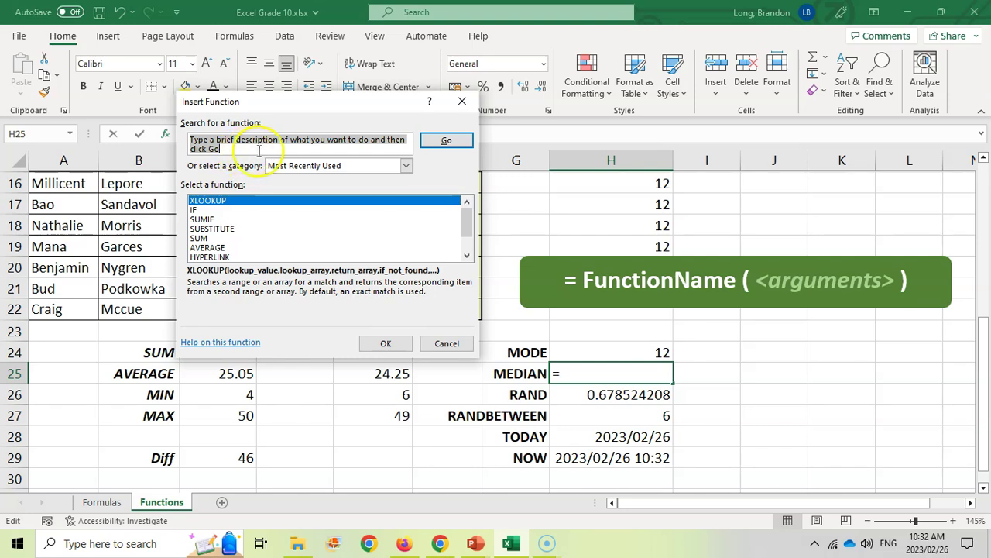
# - Browse the Date & Time function category and view the description of TODAY
pyautogui.scroll(-1, 201, 221)
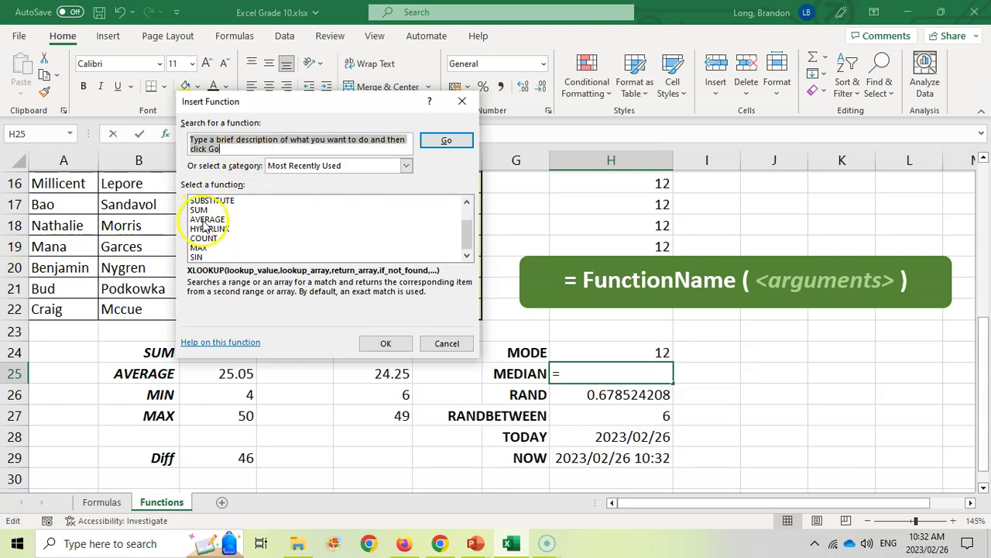
pyautogui.click(406, 164)
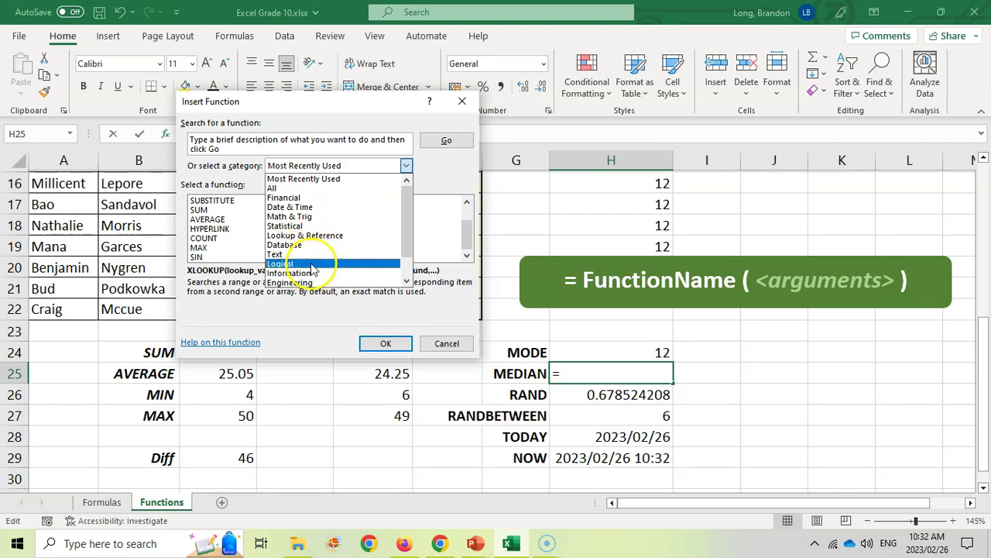
pyautogui.click(291, 207)
pyautogui.scroll(-2, 236, 224)
pyautogui.scroll(-3, 235, 221)
pyautogui.click(213, 219)
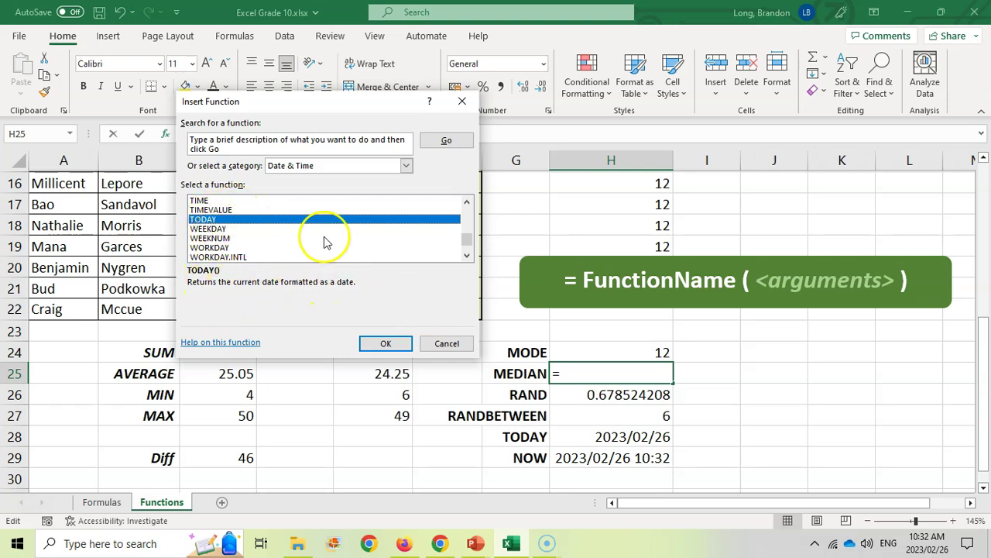
# - Choose the MEDIAN function for H25 from the All category and open its arguments
pyautogui.click(405, 167)
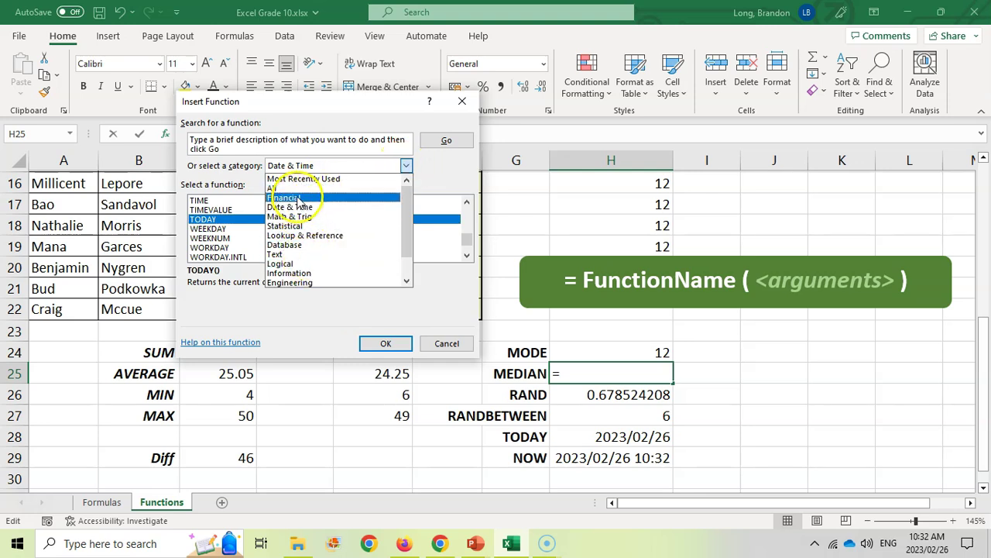
pyautogui.click(295, 188)
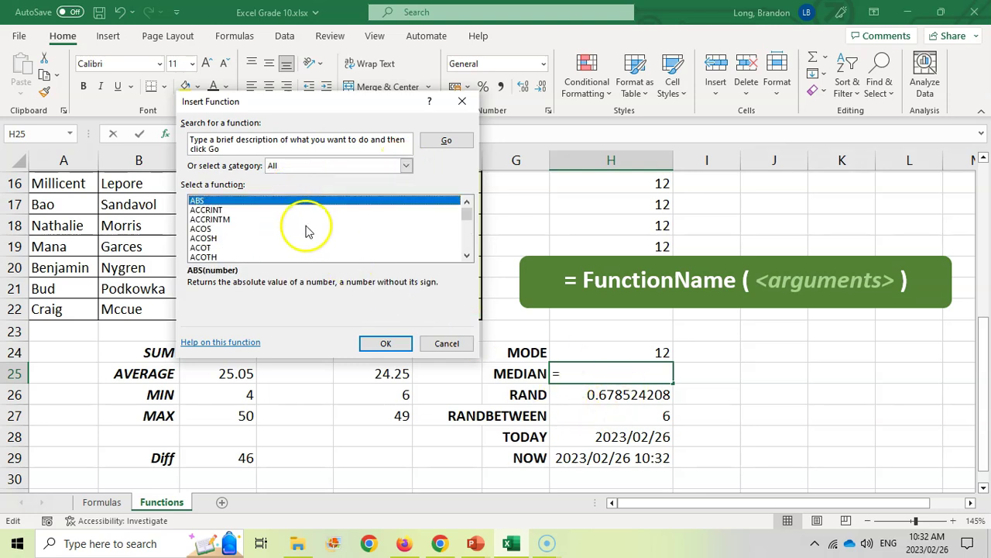
pyautogui.write('me')
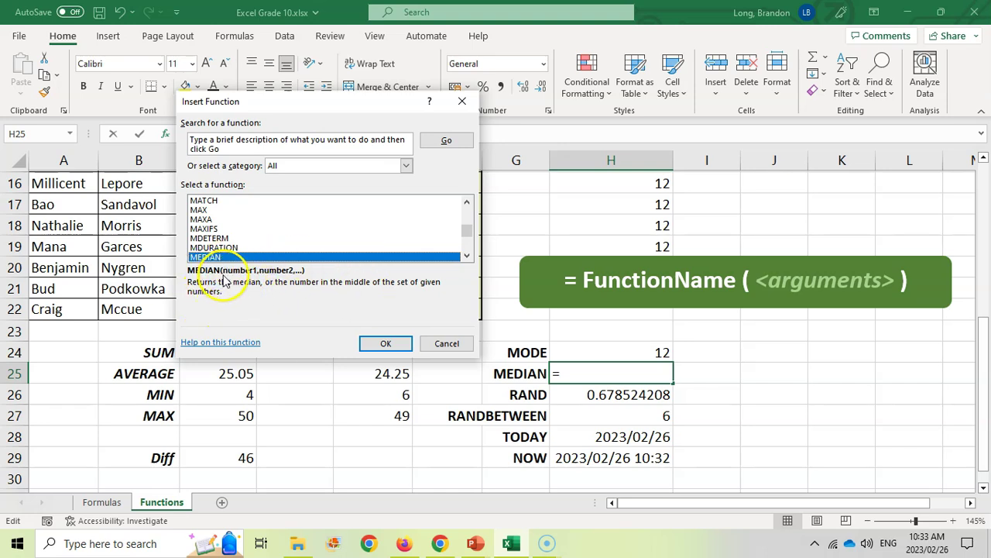
pyautogui.click(385, 345)
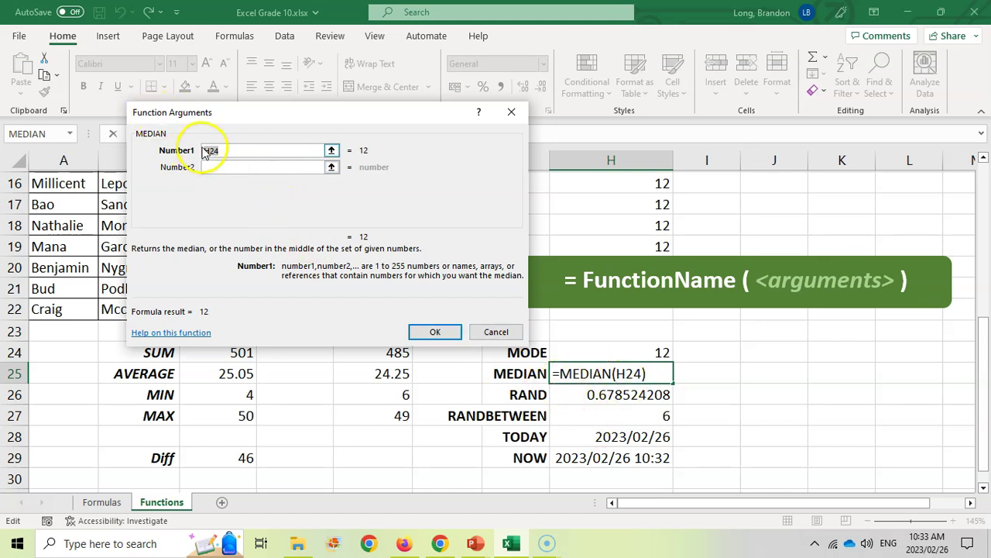
# - Set MEDIAN's Number1 argument to the Grade range F3:F22 and insert the function in H25
pyautogui.click(218, 171)
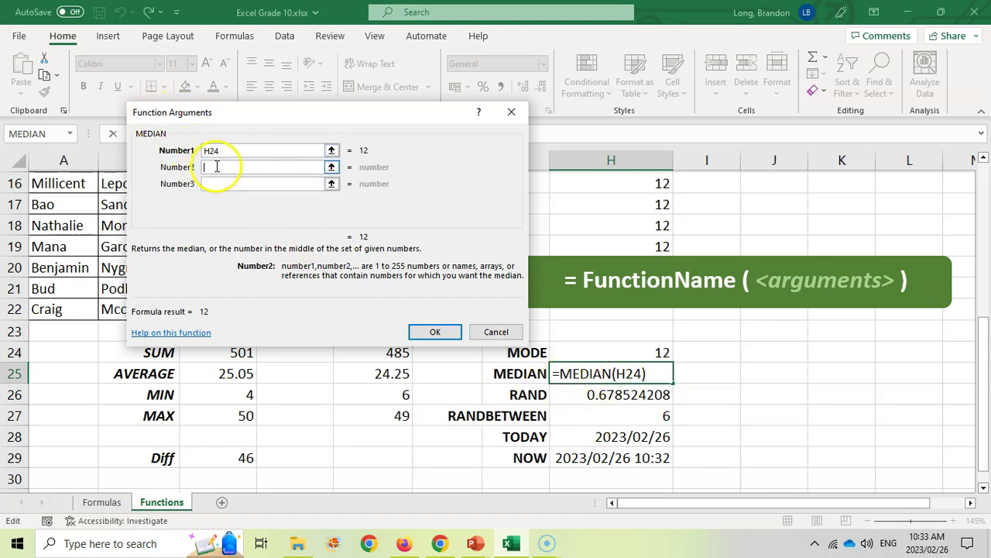
pyautogui.moveTo(255, 126); pyautogui.dragTo(512, 161)
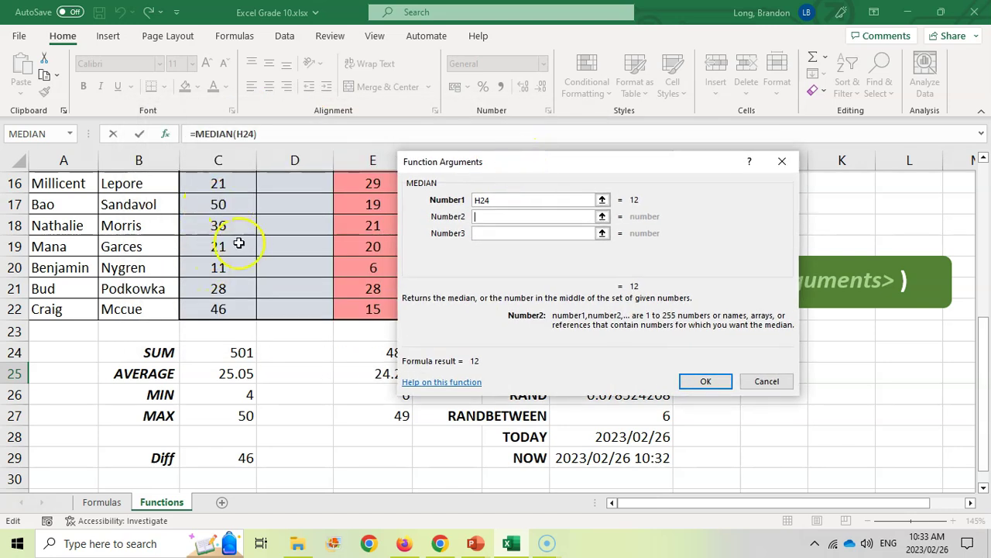
pyautogui.moveTo(608, 165); pyautogui.dragTo(188, 182)
pyautogui.click(182, 217)
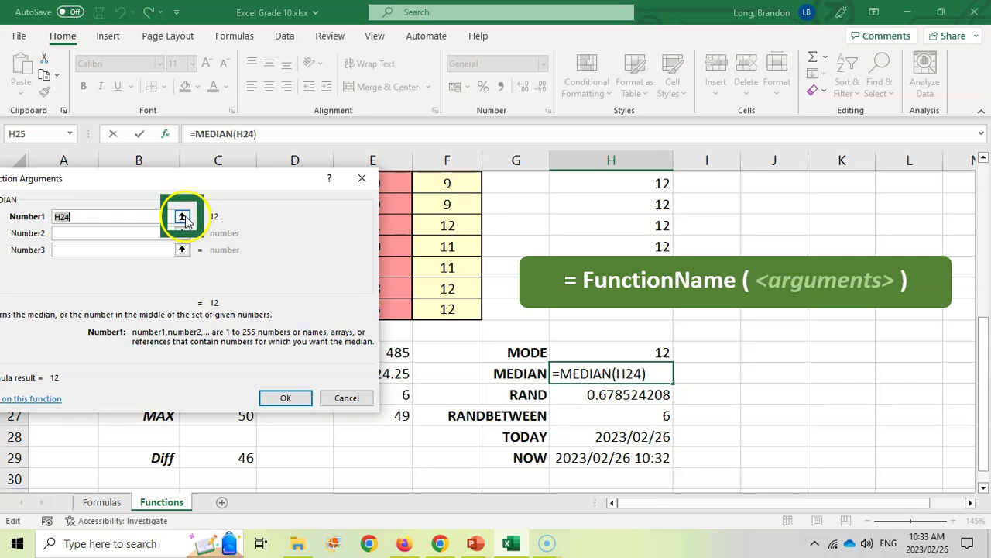
pyautogui.click(456, 267)
pyautogui.click(453, 225)
pyautogui.moveTo(450, 308); pyautogui.dragTo(449, 225)
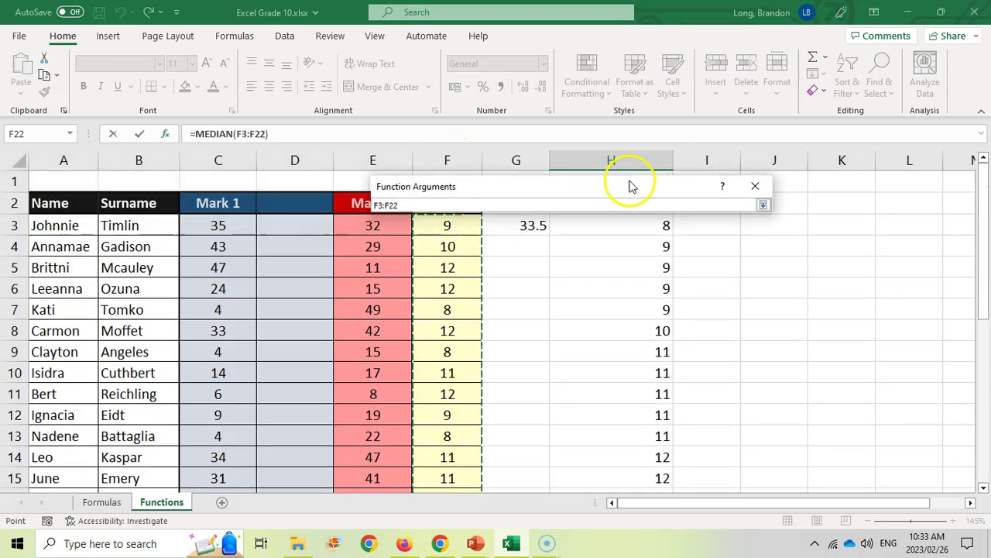
pyautogui.moveTo(632, 186); pyautogui.dragTo(767, 157)
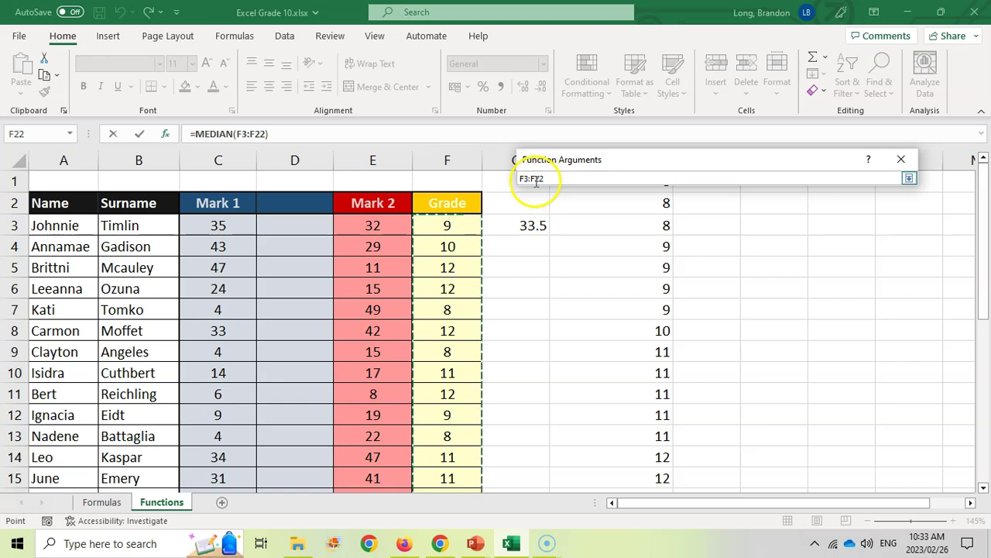
pyautogui.click(909, 179)
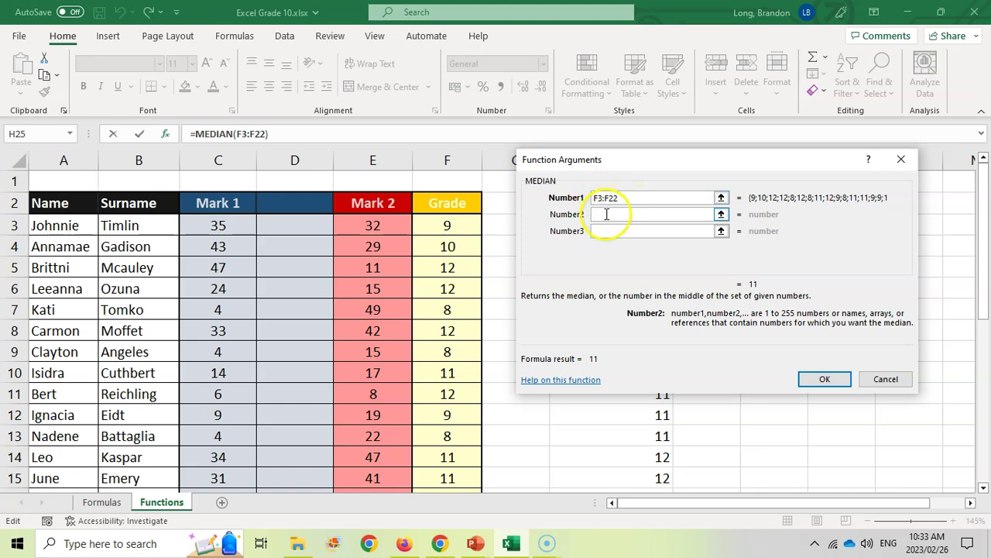
pyautogui.click(825, 379)
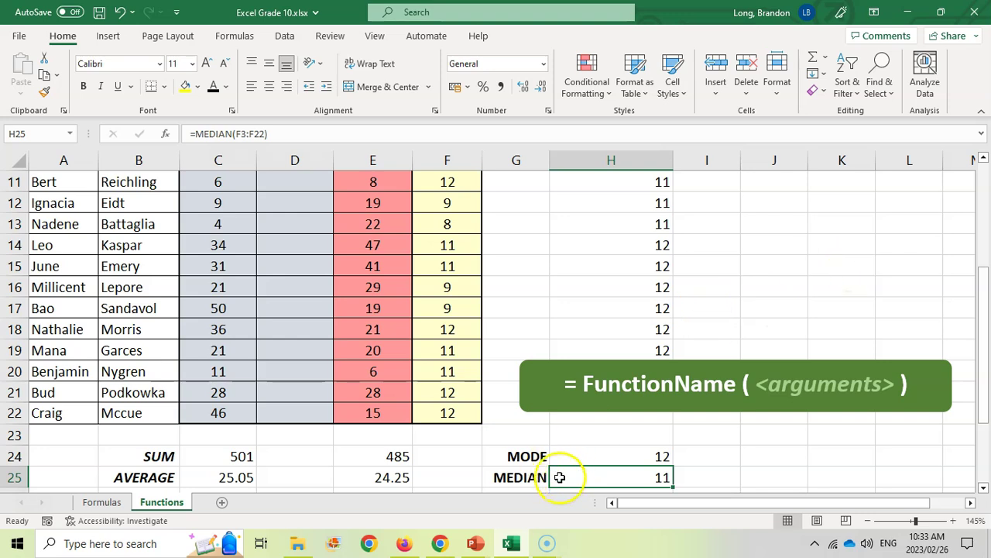
# - Reopen the function arguments of the MEDIAN formula in H25 and accept them with the range F3:F22
pyautogui.scroll(-1, 542, 457)
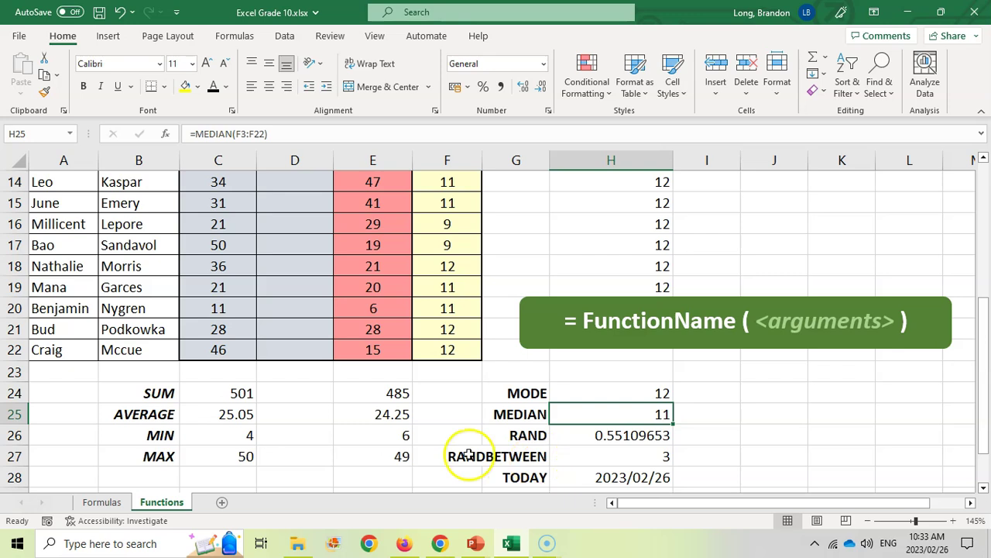
pyautogui.scroll(2, 470, 453)
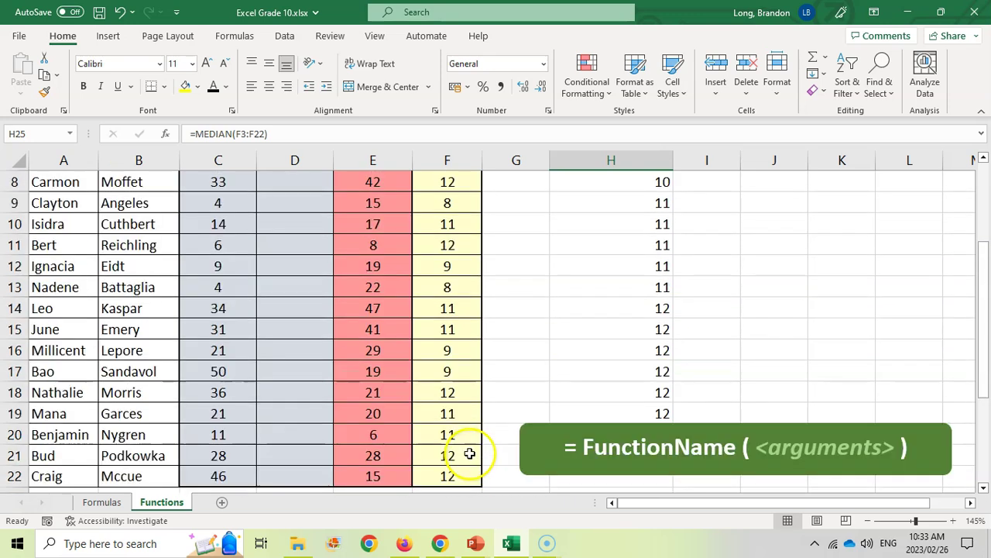
pyautogui.click(825, 59)
pyautogui.click(842, 181)
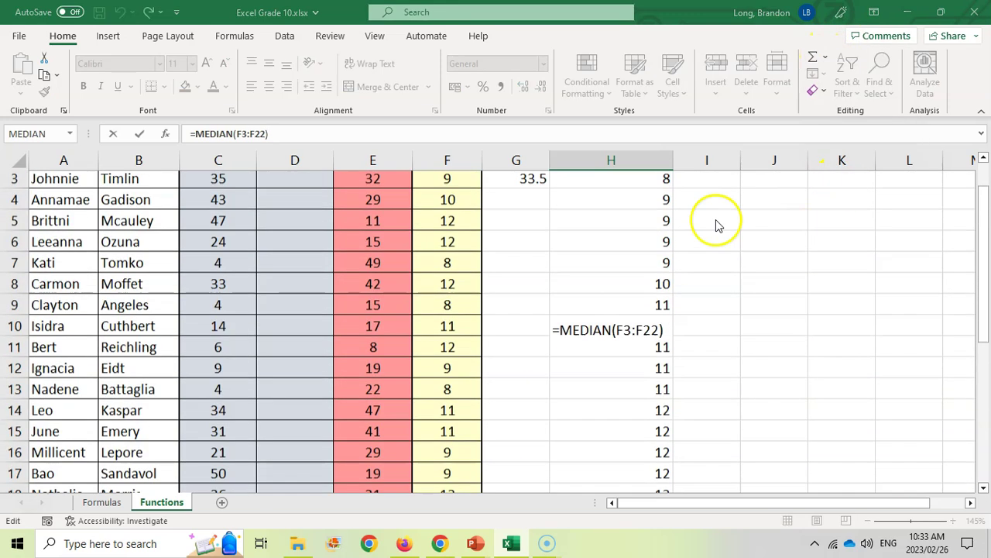
pyautogui.click(825, 378)
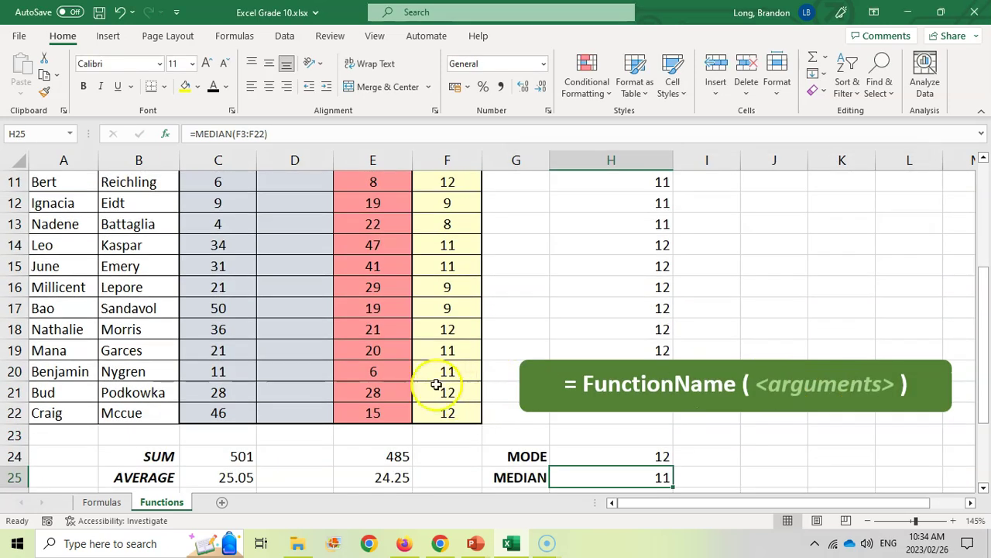